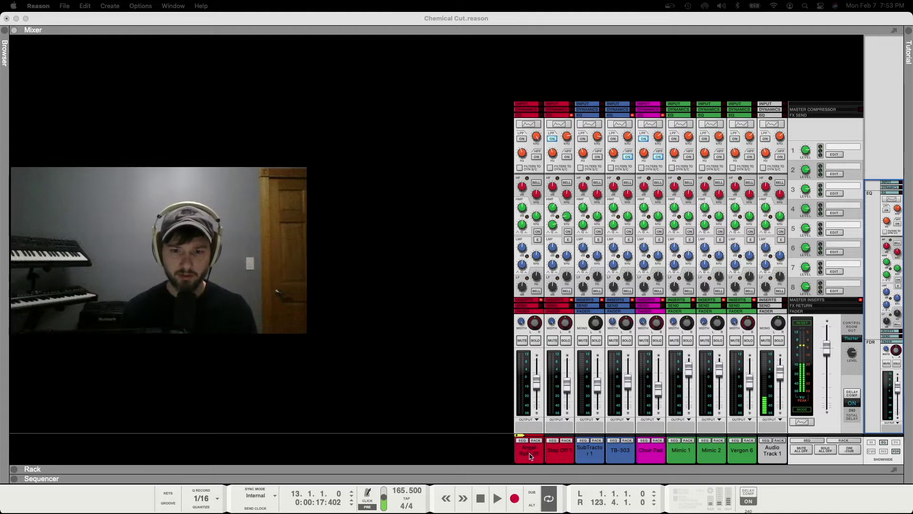
Go through the Chemical Cut mixer channels one by one, from Angel Rolla 01 to Vergon 6
click(533, 457)
click(565, 455)
click(589, 453)
click(620, 454)
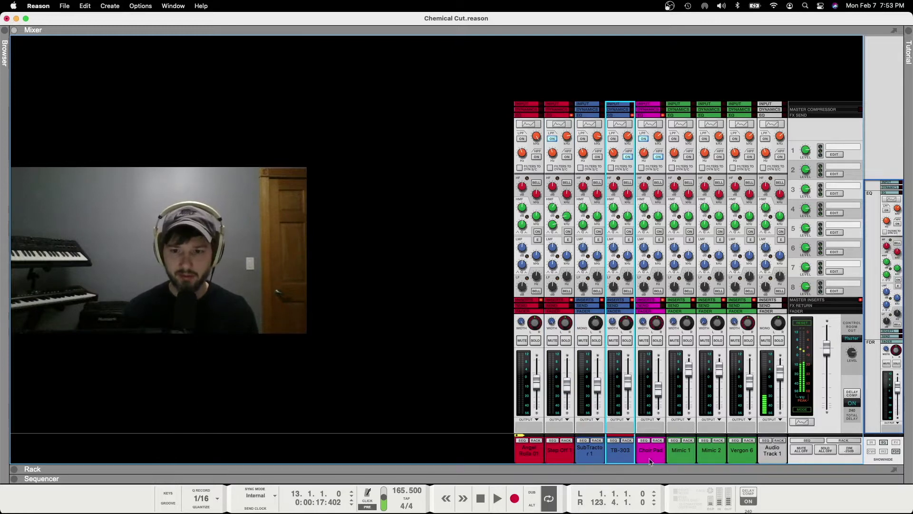
click(654, 457)
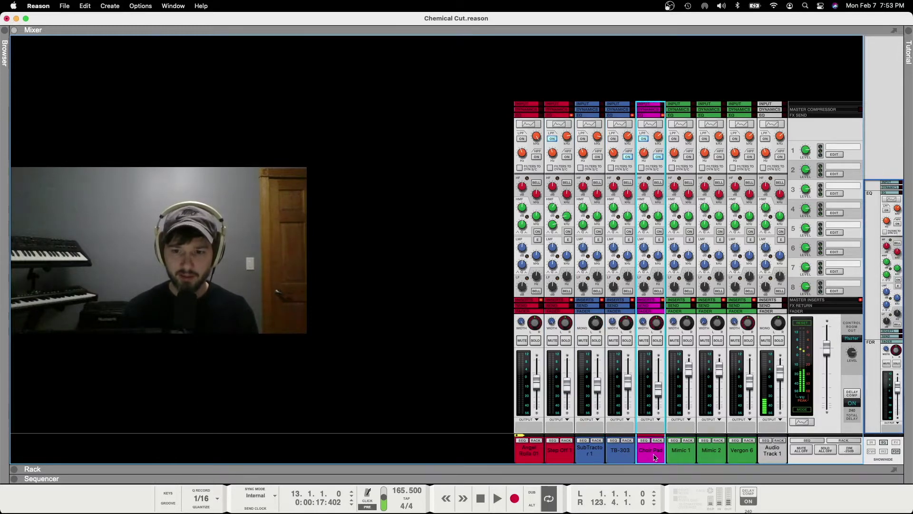
click(686, 458)
click(718, 458)
click(738, 457)
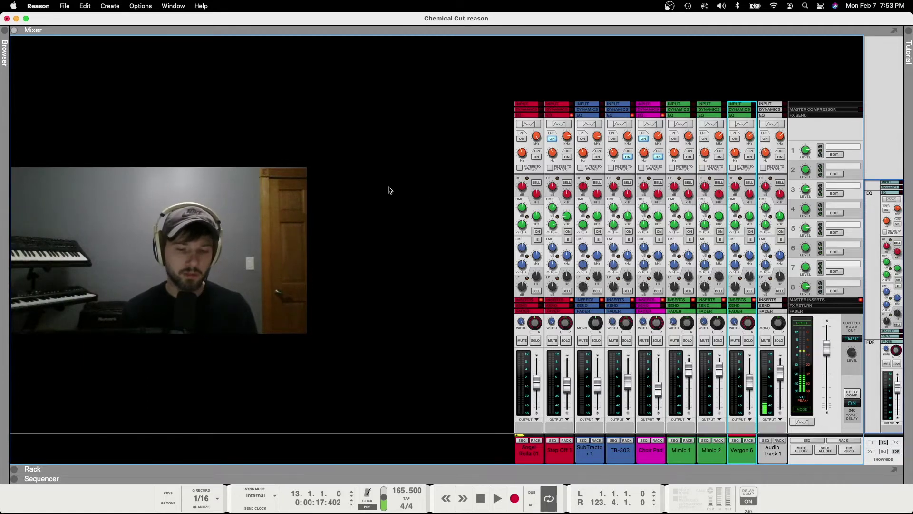
Show the rack and examine the Angel Rolla and Step Off 1 Dr. OctoRex players, unfolding the Step Off 1 programmer
key(F6)
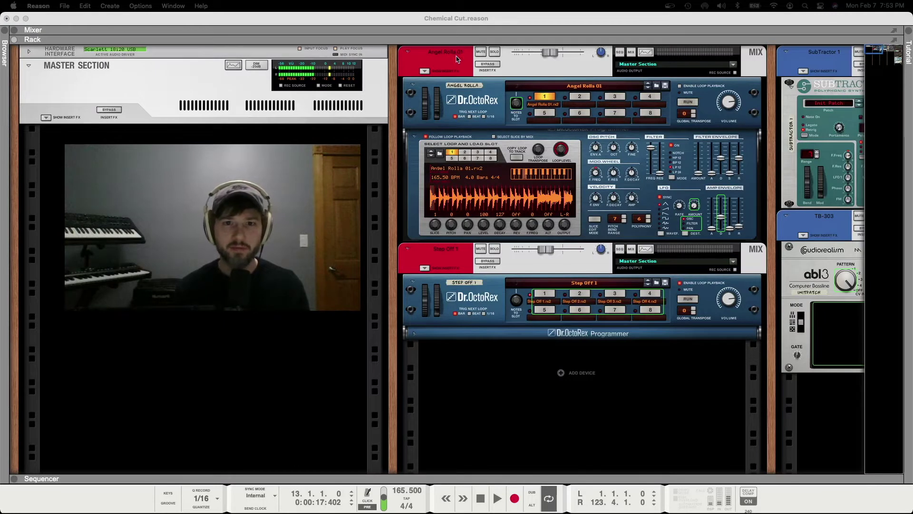
click(456, 59)
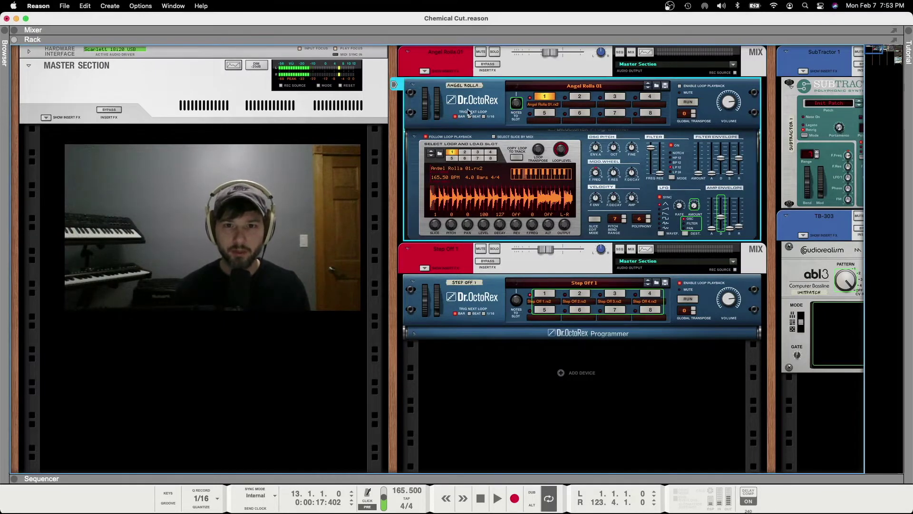
click(476, 292)
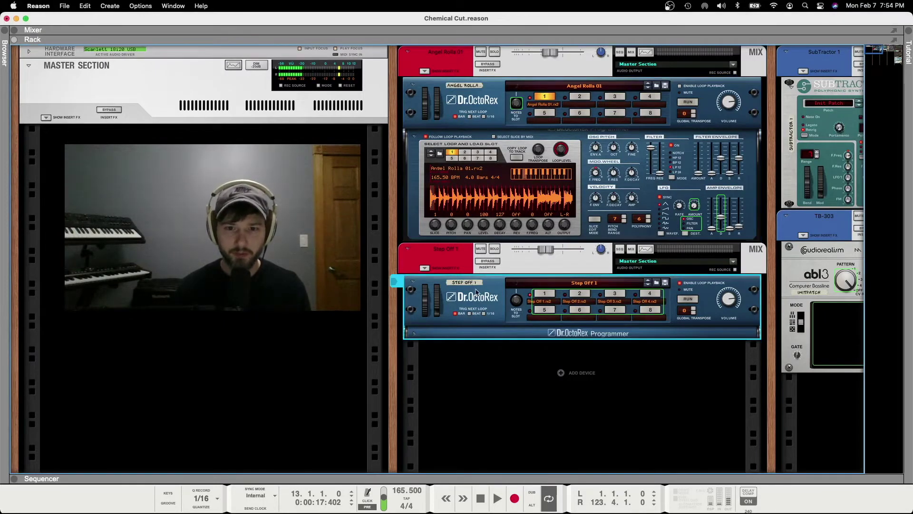
click(414, 333)
Examine the SubTractor 1 synthesizer and the TB-303 track's Bass Line 3 device in the rack
scroll(456, 297, right, 3)
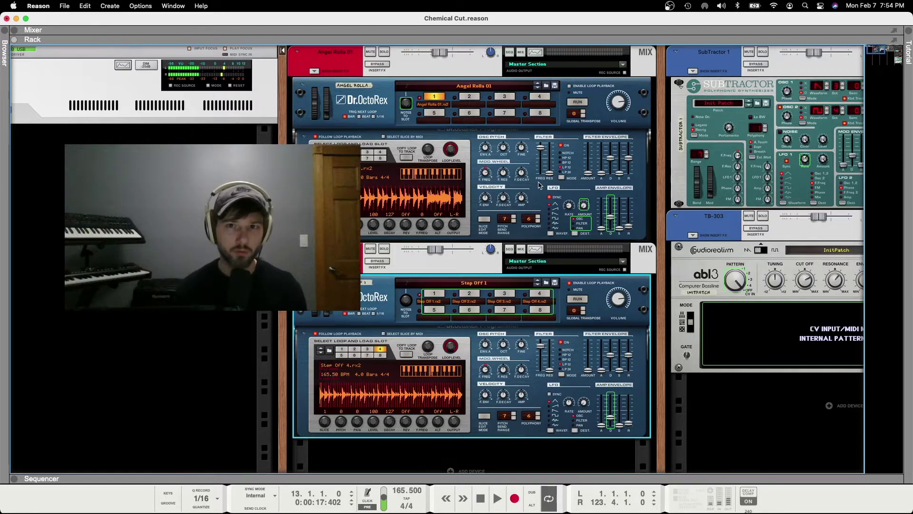
scroll(539, 185, right, 10)
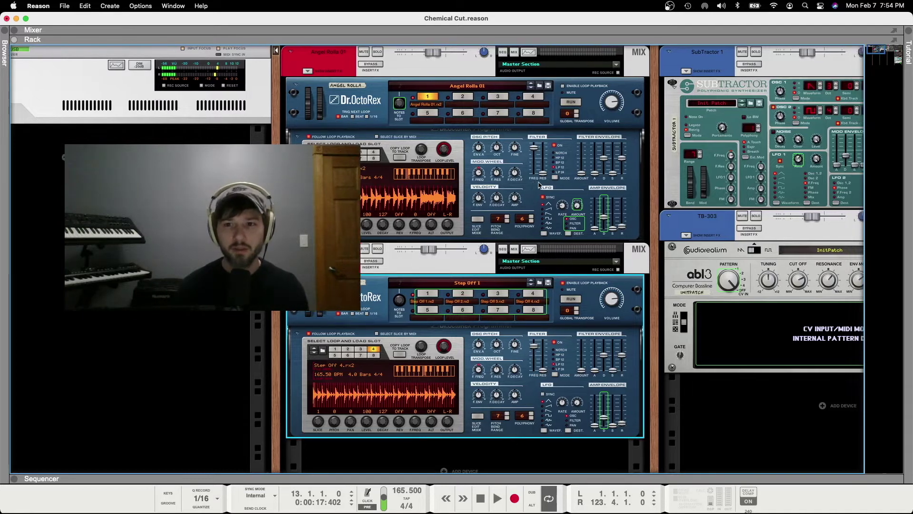
scroll(540, 186, right, 3)
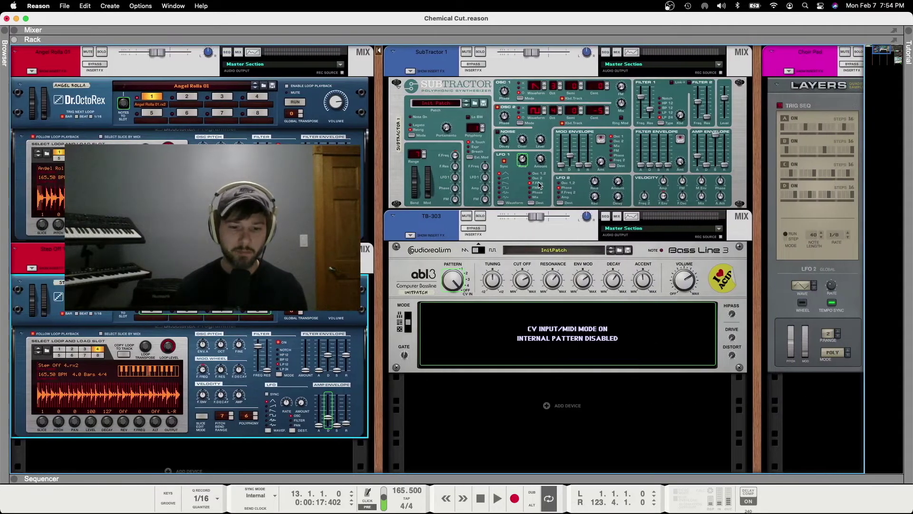
click(397, 106)
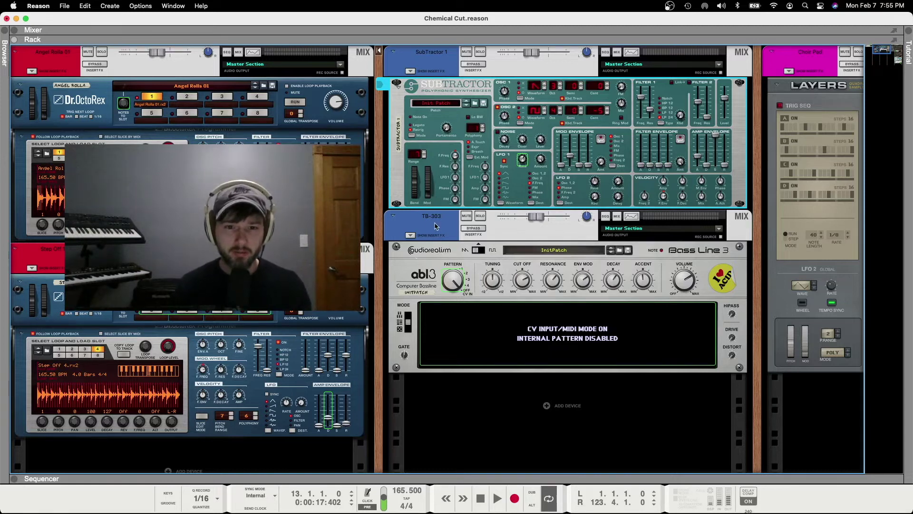
click(429, 262)
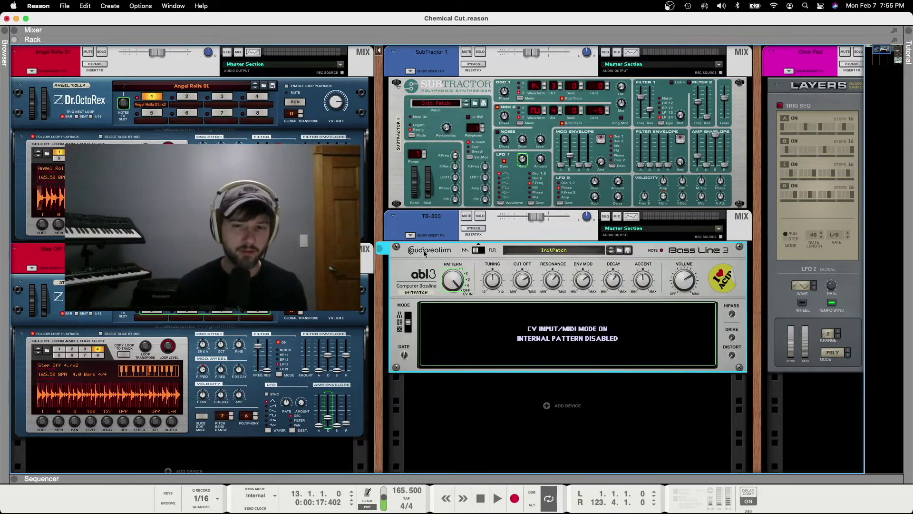
Examine the Layers device on the Choir Pad channel
scroll(426, 253, right, 5)
scroll(428, 253, right, 6)
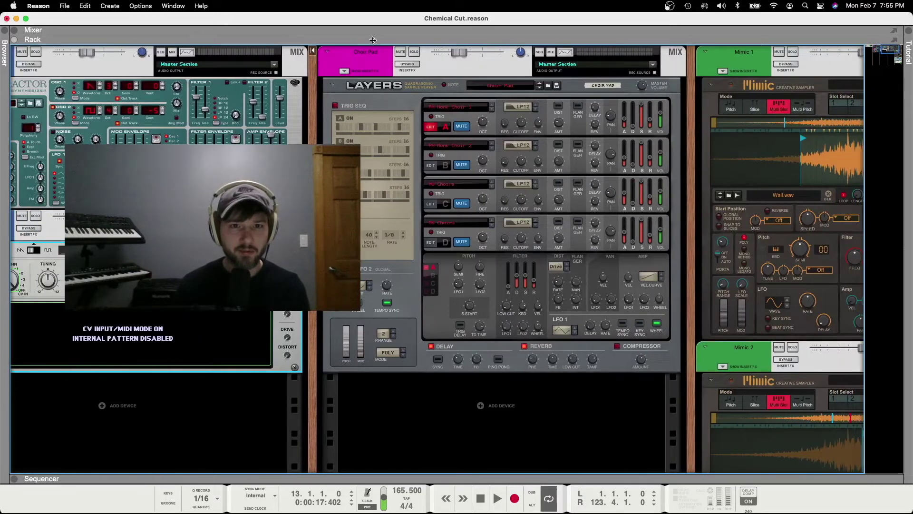
click(383, 91)
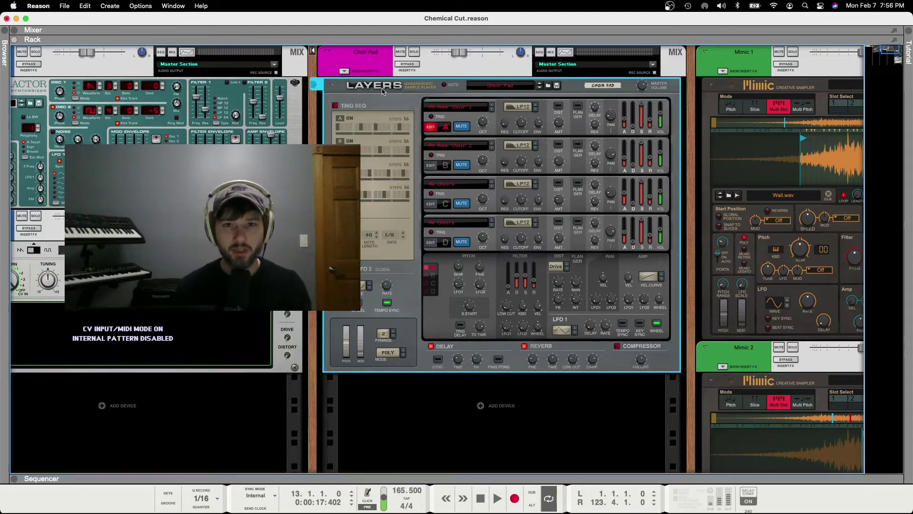
Examine the two Mimic samplers and the Grain device on the Vergon 6 channel
scroll(382, 90, right, 5)
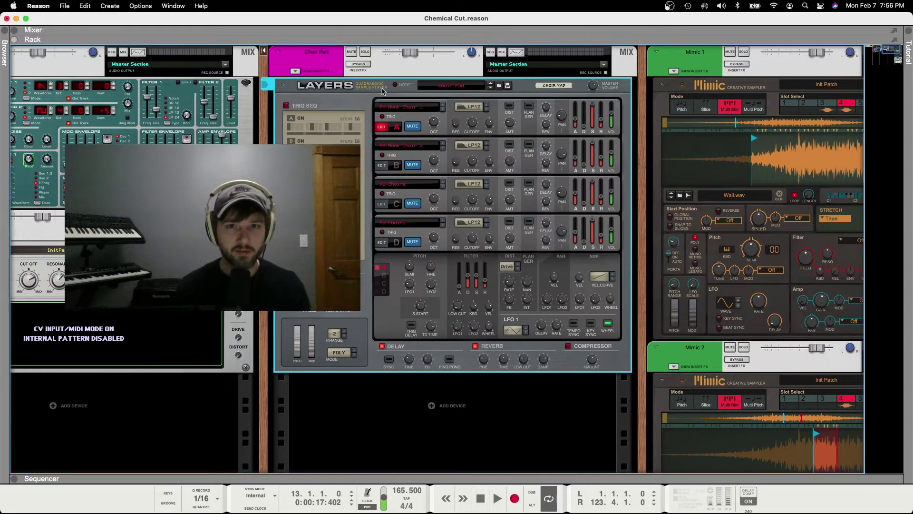
scroll(381, 91, right, 4)
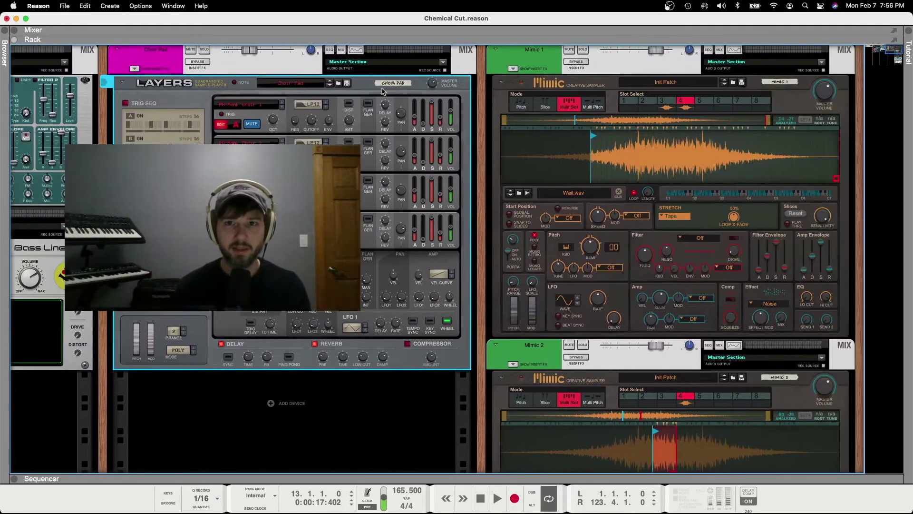
click(550, 77)
scroll(546, 109, down, 6)
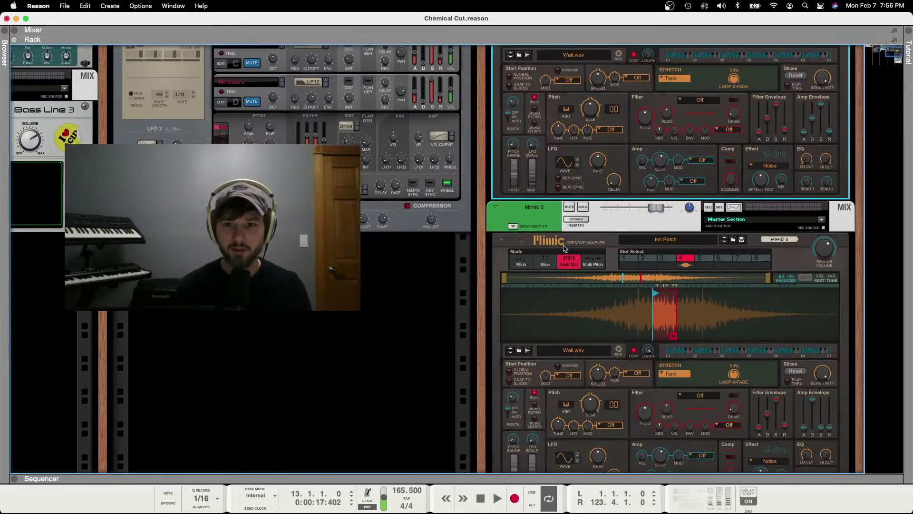
click(563, 244)
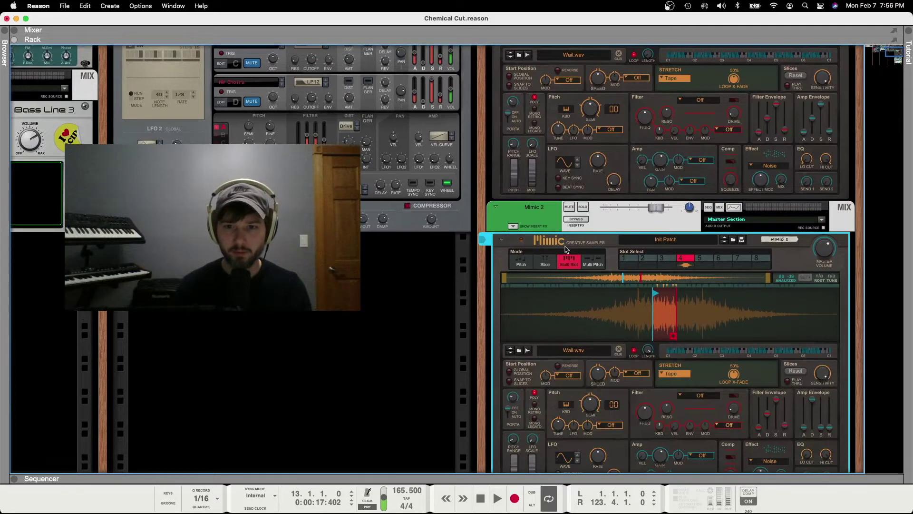
scroll(585, 248, down, 12)
scroll(585, 248, down, 1)
click(564, 208)
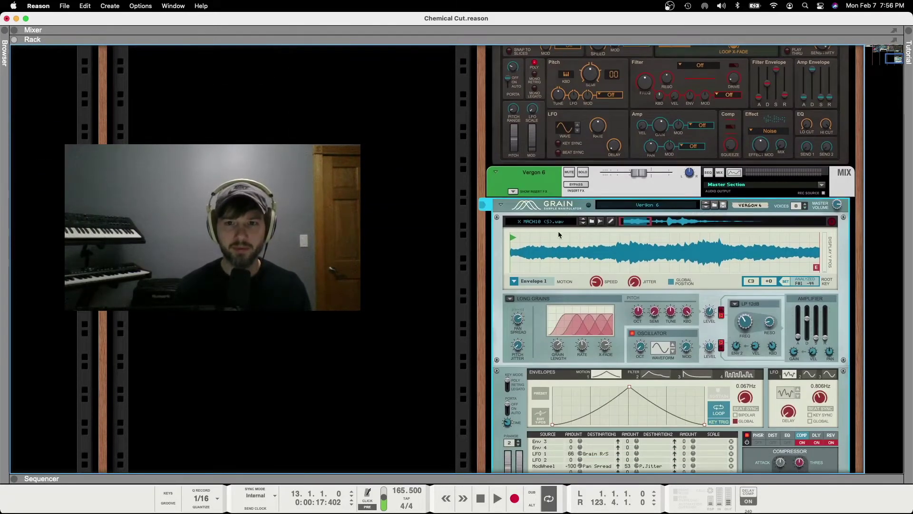
scroll(559, 228, down, 20)
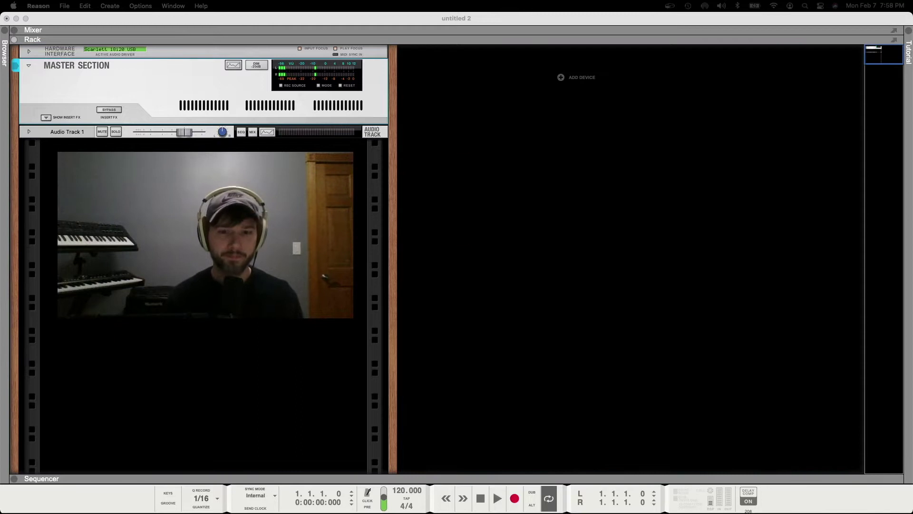
Add a Dr. OctoRex to the empty rack of the new song and load Angel Rolla 01.rx2 into it
click(573, 79)
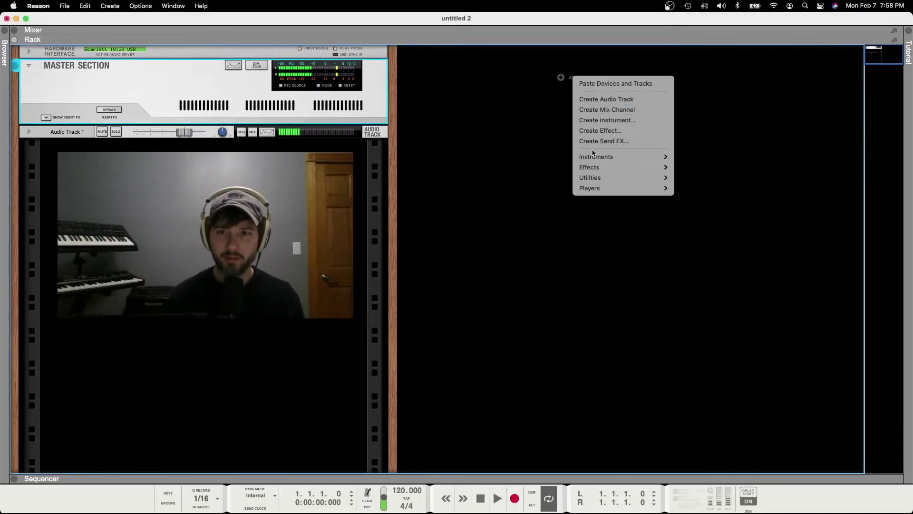
mouse_move(600, 161)
click(707, 160)
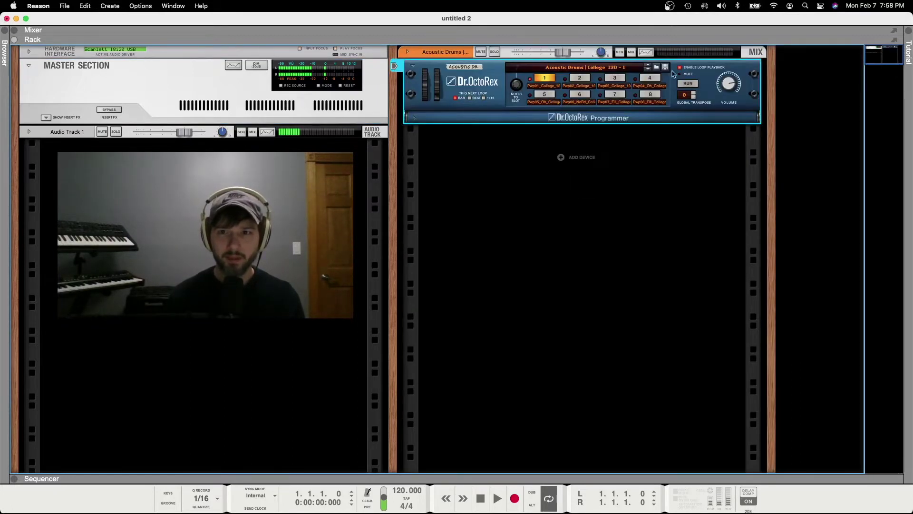
click(657, 69)
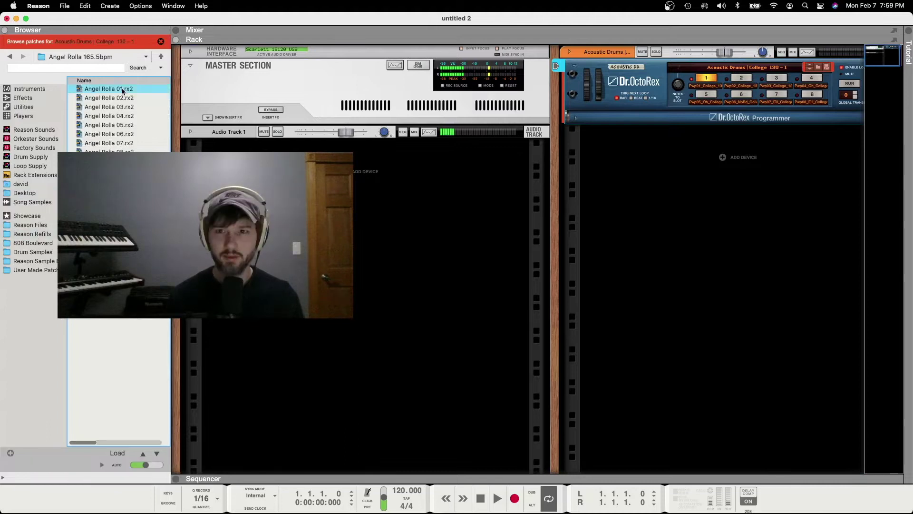
drag(123, 90, 613, 92)
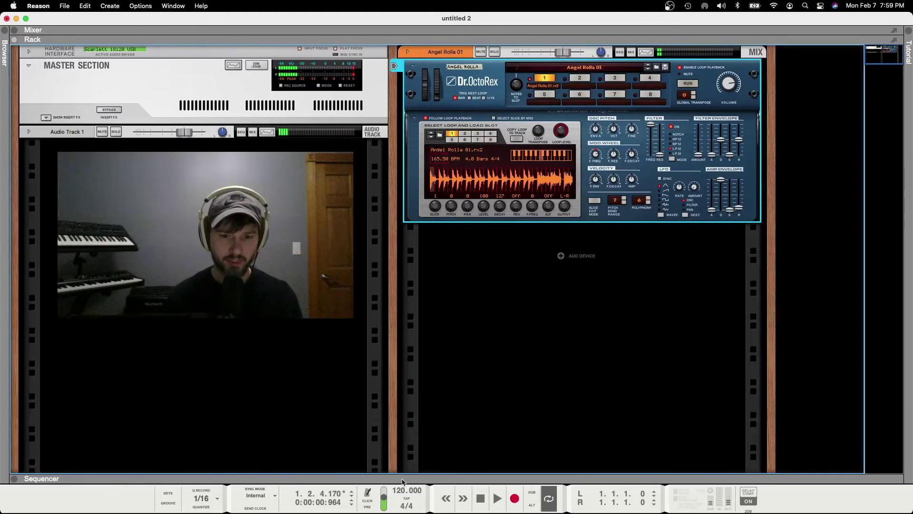
Set the song tempo to 165.500 BPM
text(165)
key(Tab)
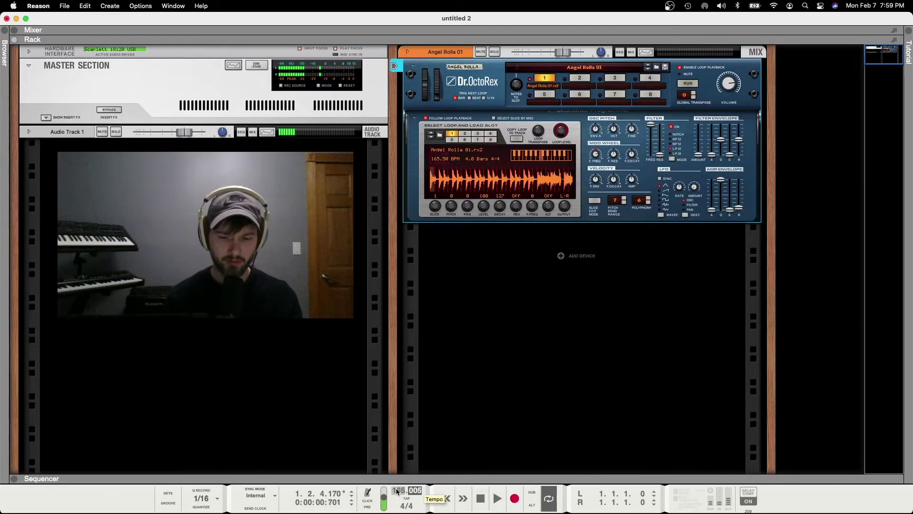
text(00)
key(Return)
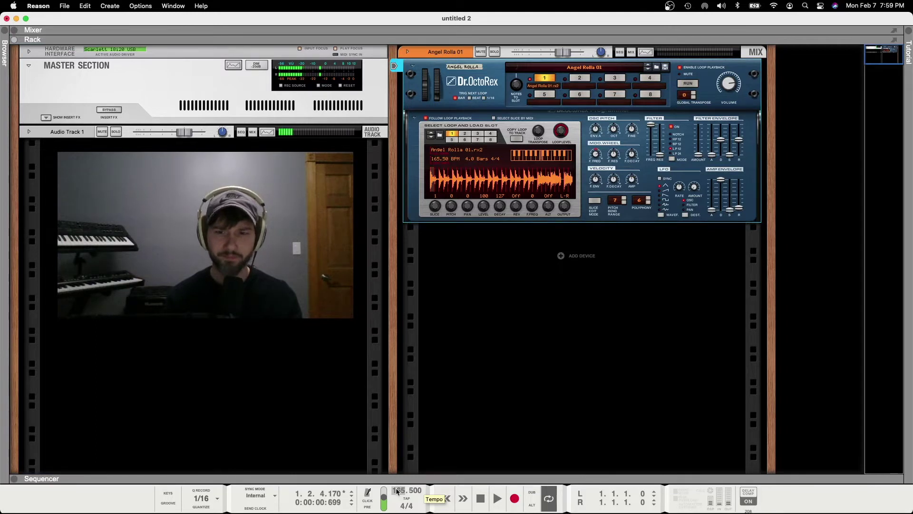
Audition the Angel Rolla 01 loop in the Dr. OctoRex, stop it and return the song position to the start
click(688, 85)
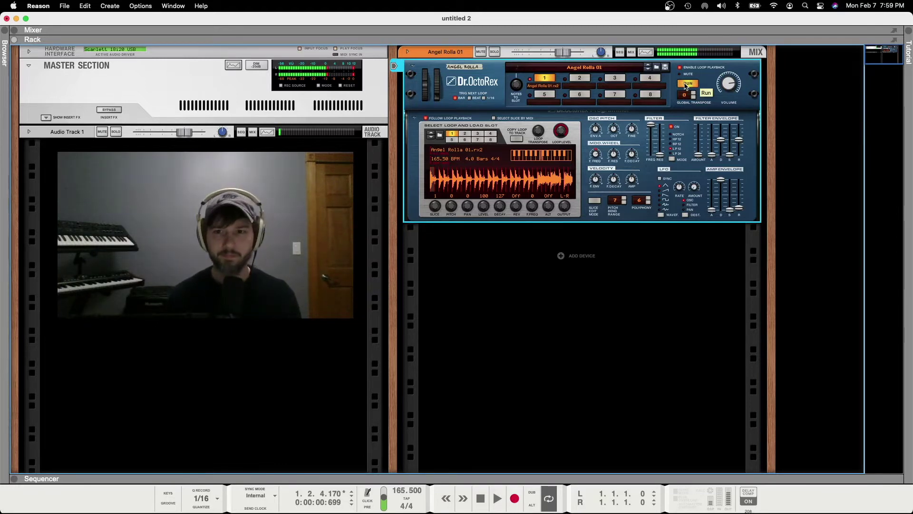
click(686, 85)
click(476, 507)
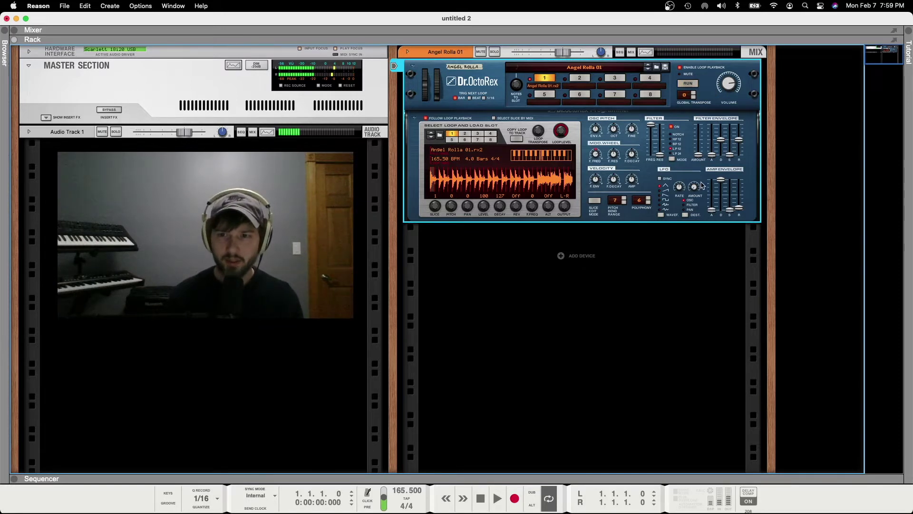
Try lowering the amp envelope decay of the Dr. OctoRex while the Angel Rolla 01 loop plays
mouse_move(721, 182)
mouse_down()
mouse_move(723, 203)
mouse_move(721, 180)
mouse_up()
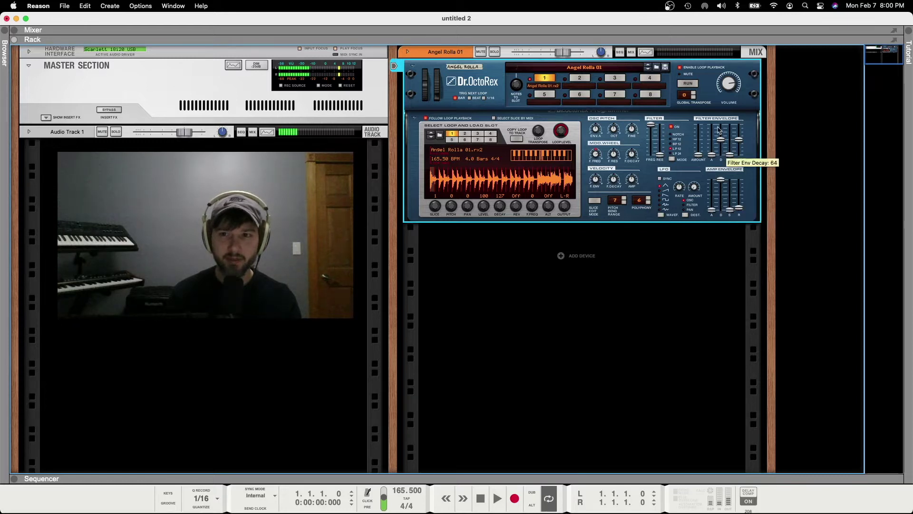
click(688, 84)
drag(720, 181, 714, 202)
key(space)
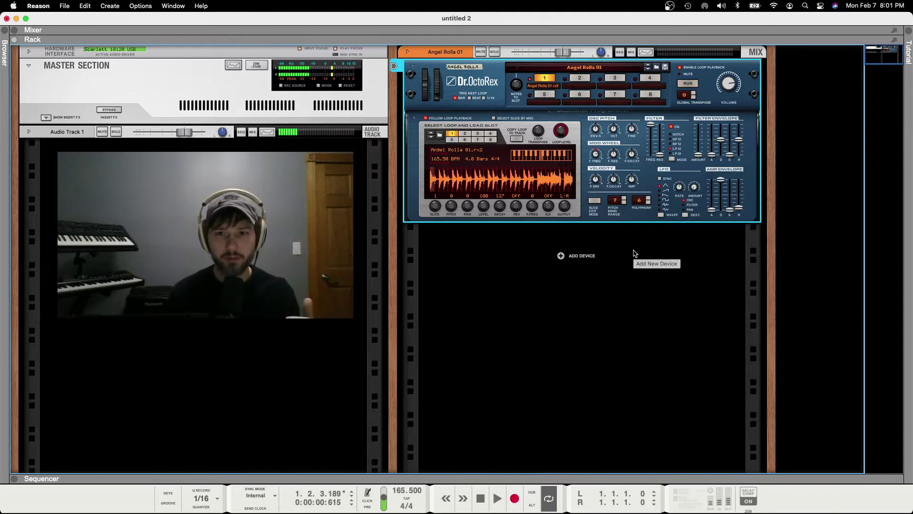
Select slice 4 in the Angel Rolla 01 waveform and audition the loop with the amp envelope decay set to 42
click(440, 183)
click(447, 184)
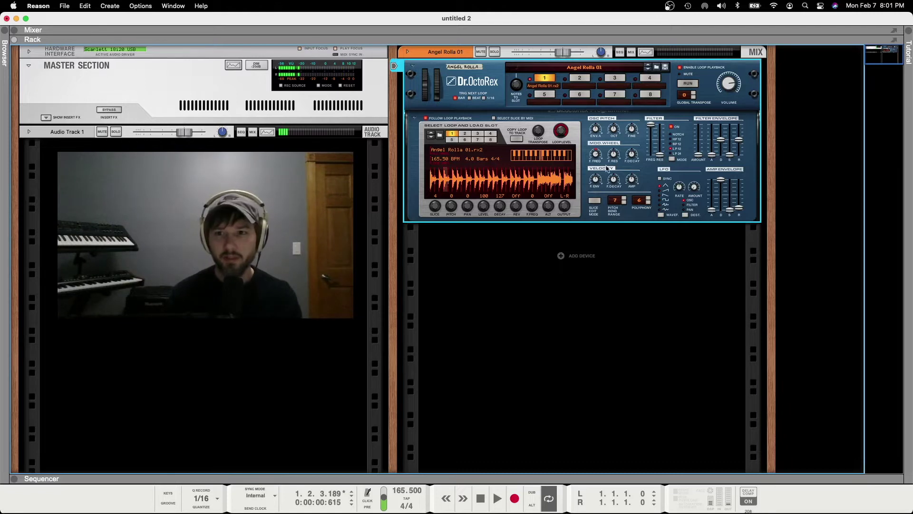
drag(722, 183, 722, 201)
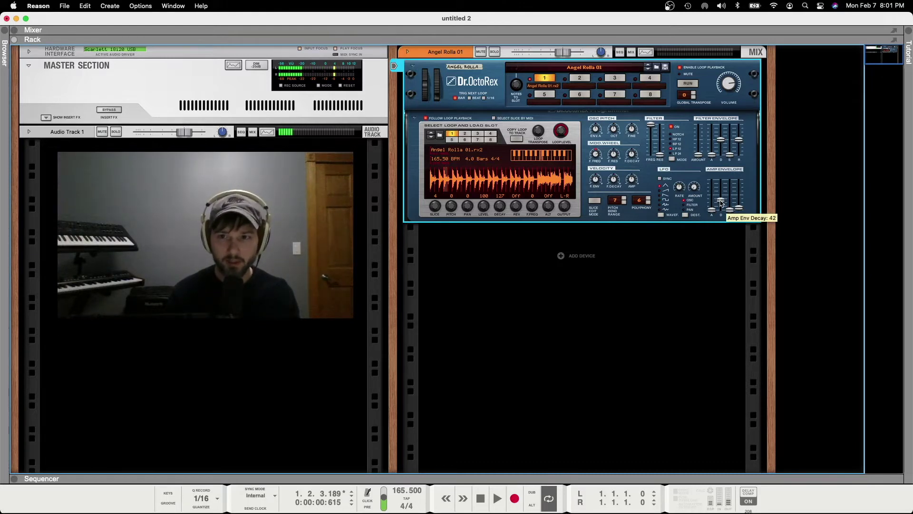
key(space)
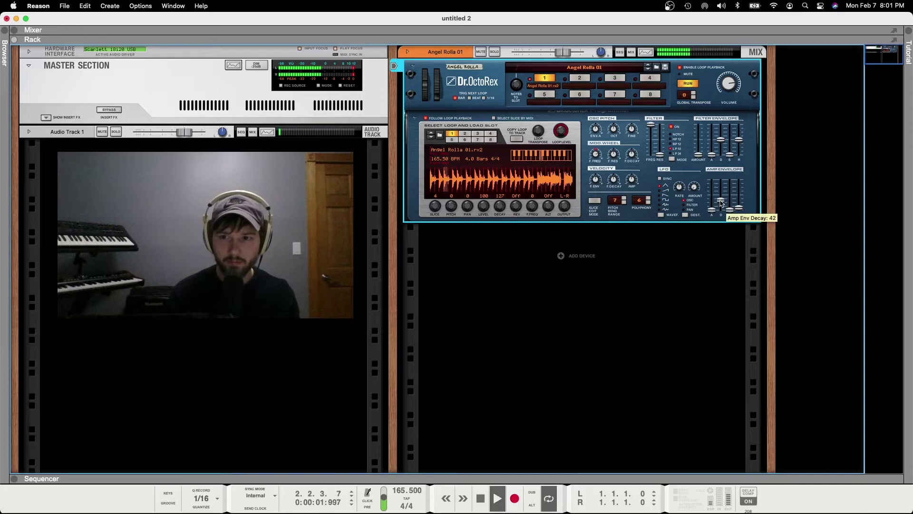
key(space)
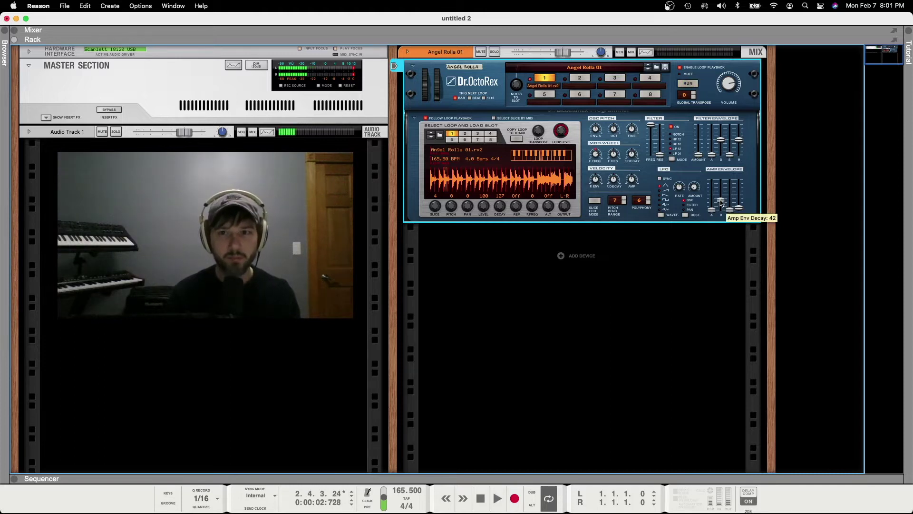
Raise the amp envelope decay of the Dr. OctoRex to 98 and audition the loop with it
drag(722, 202, 722, 189)
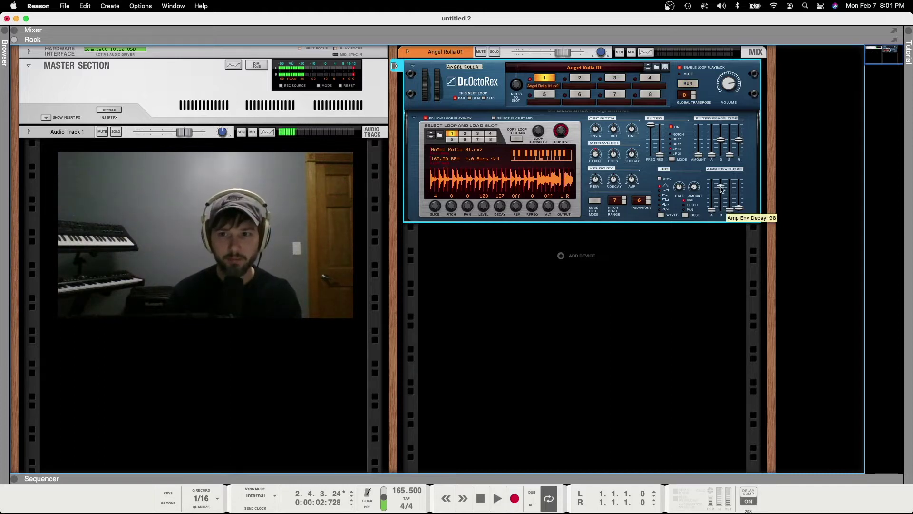
key(space)
key(space)
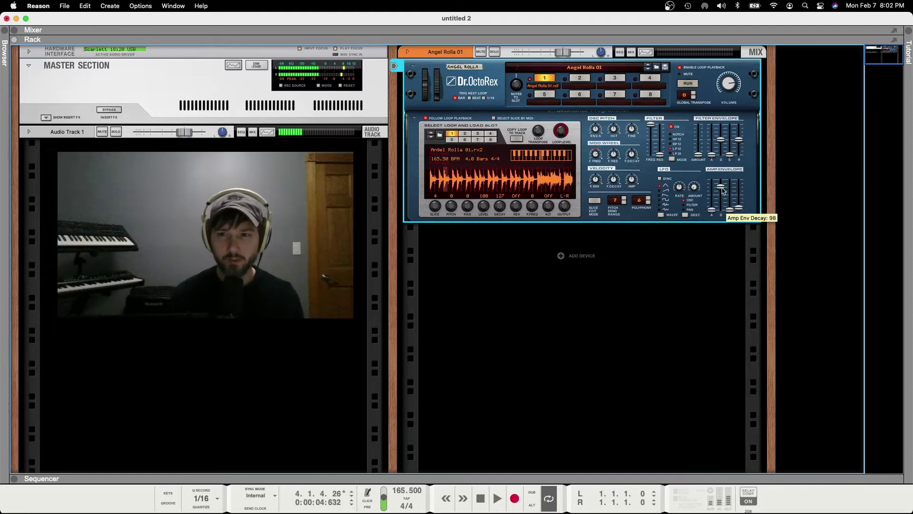
Lower the amp envelope decay of the Dr. OctoRex to 37 and audition the loop with it
drag(723, 191, 723, 206)
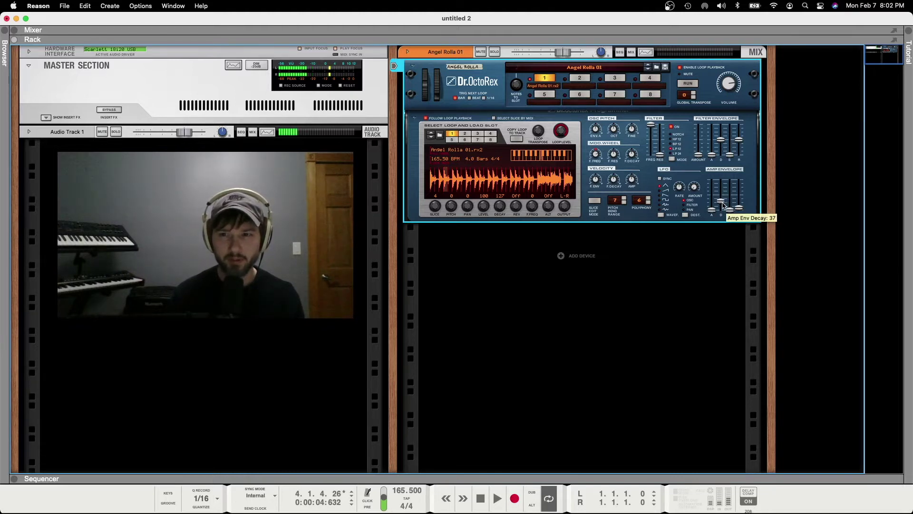
key(space)
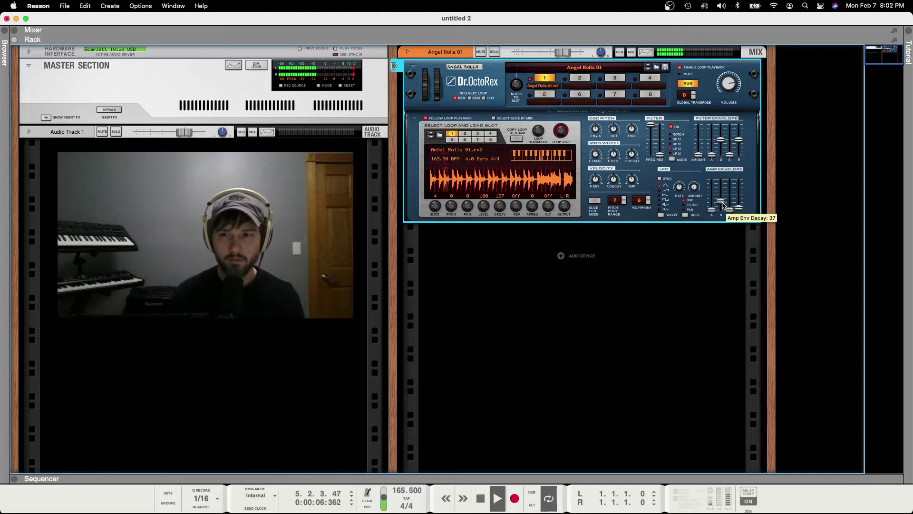
key(space)
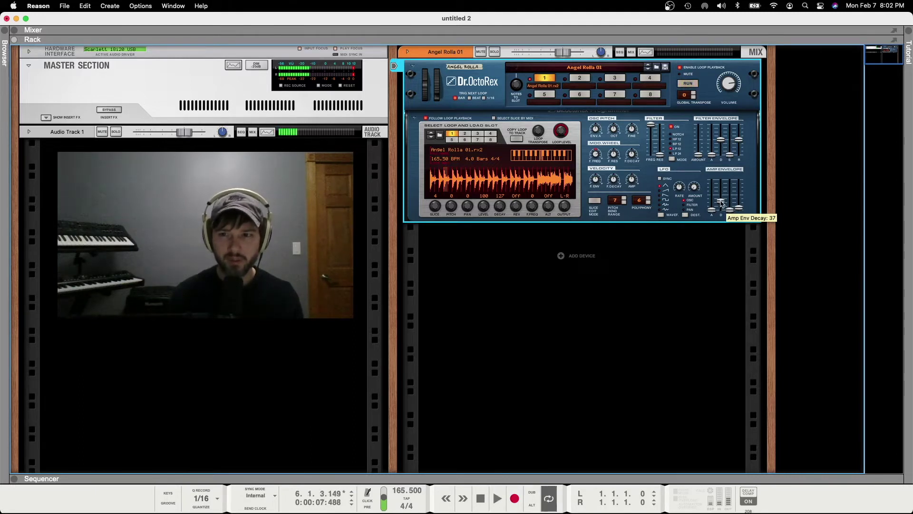
Create an automation lane for the Dr. OctoRex amp envelope decay and draw a four-bar clip starting at bar 1
right_click(721, 204)
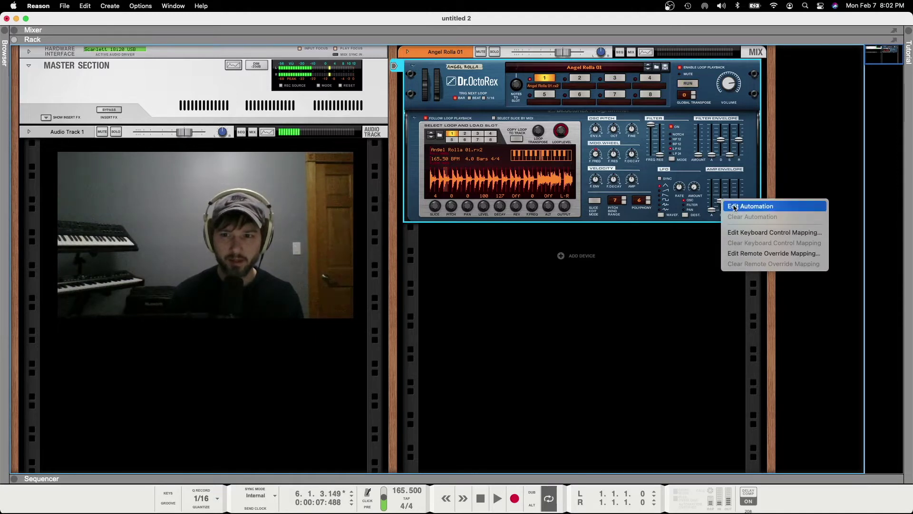
click(734, 207)
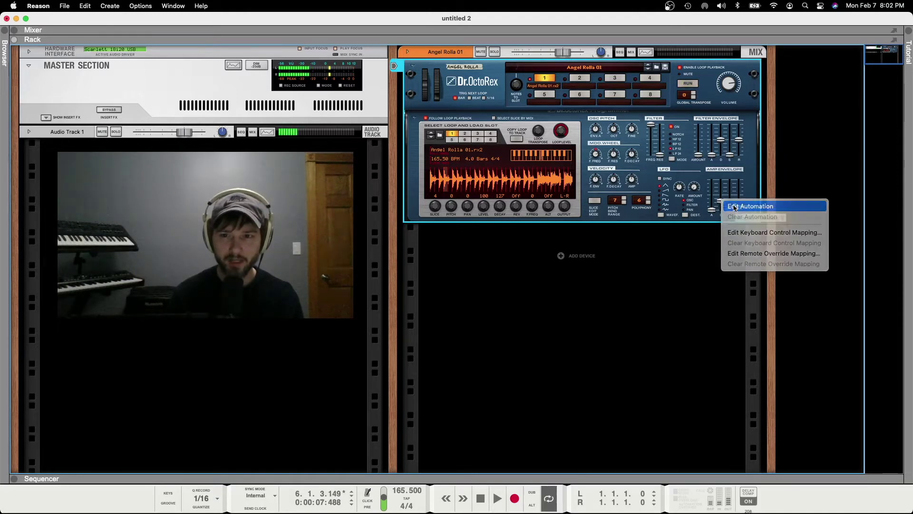
drag(157, 372, 175, 374)
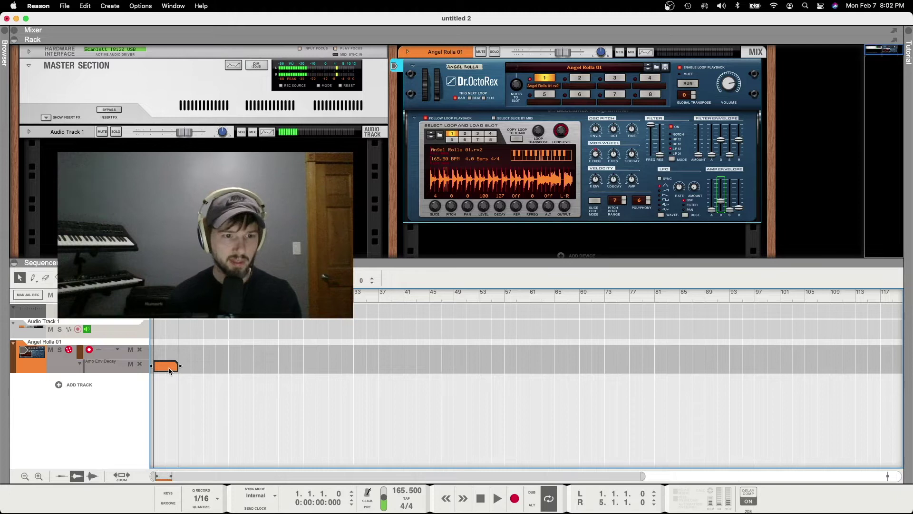
Show the sequencer full size and open the Amp Env Decay clip for inline editing
double_click(169, 369)
click(259, 346)
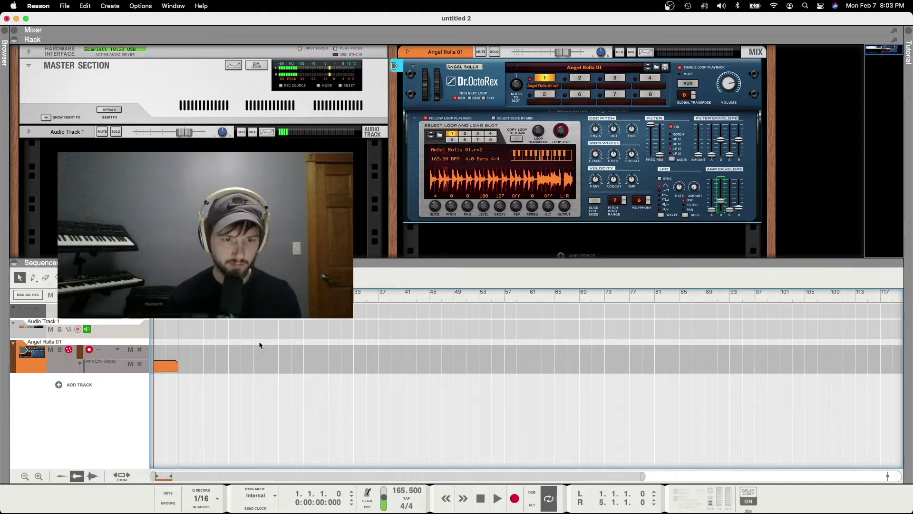
key(F7)
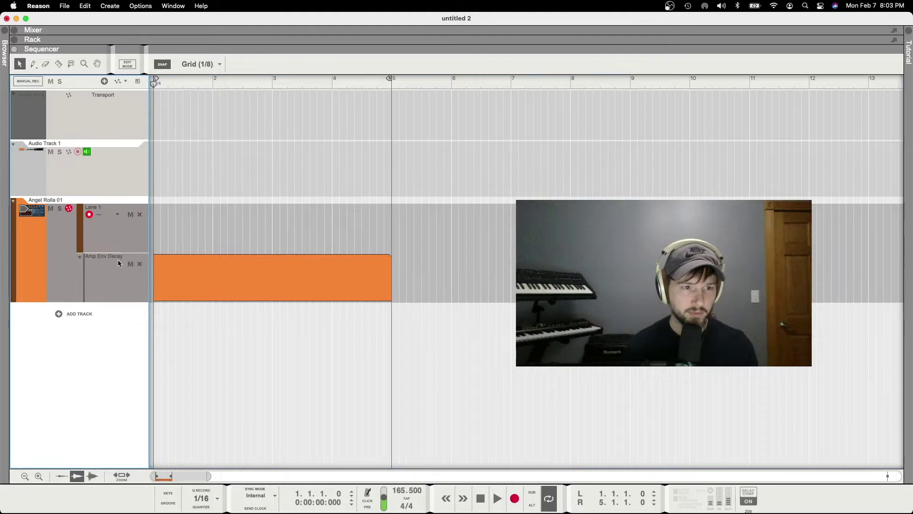
click(204, 279)
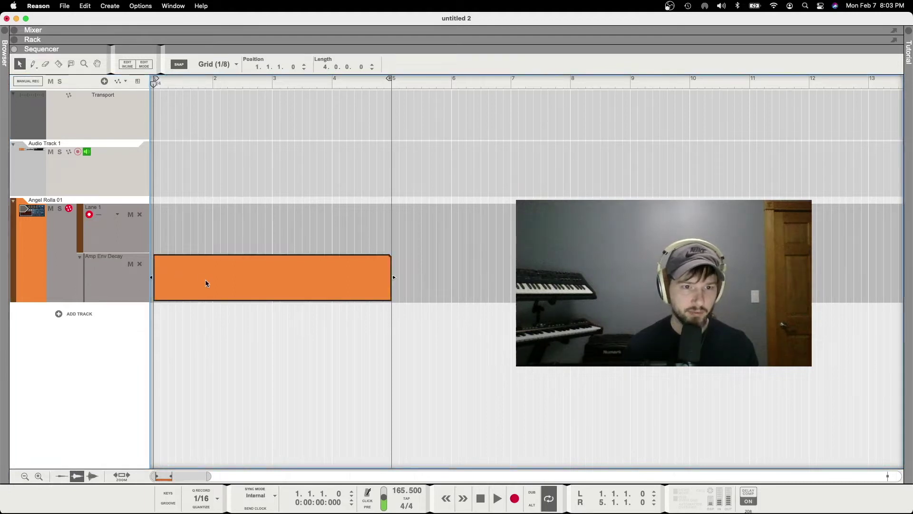
double_click(228, 295)
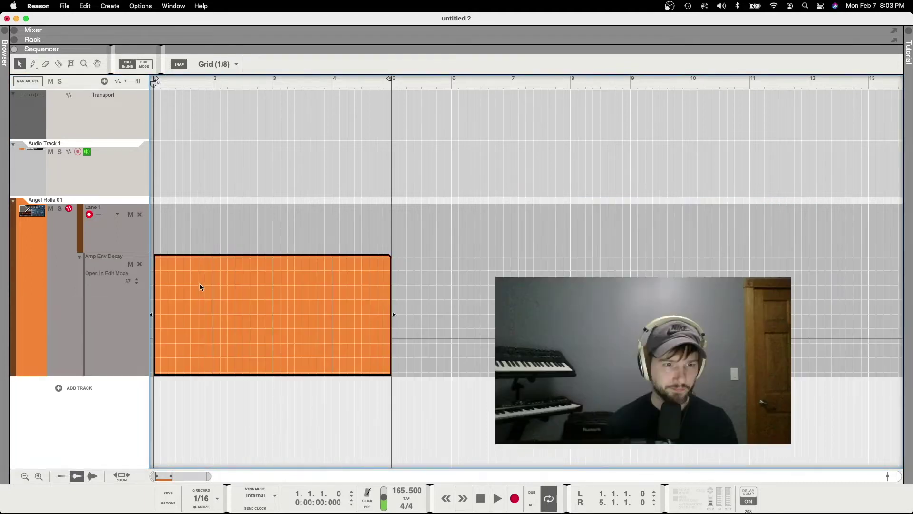
click(128, 282)
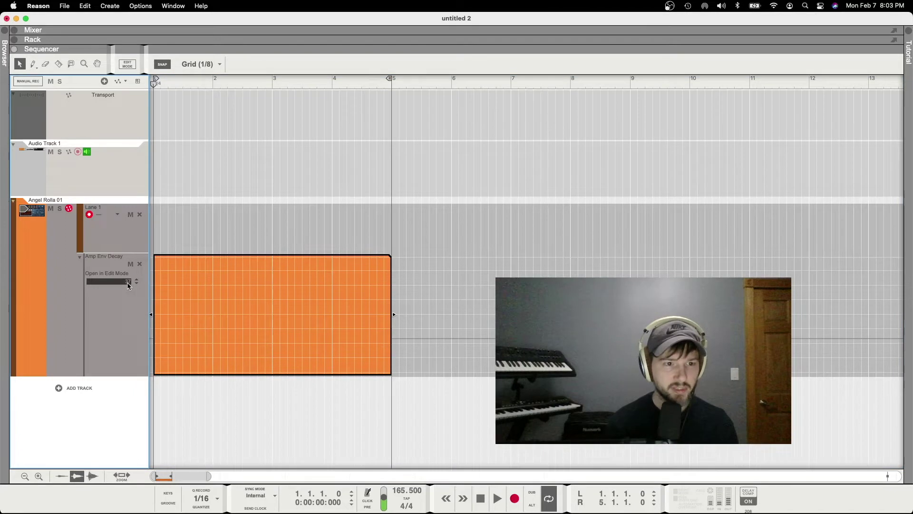
double_click(128, 284)
key(Return)
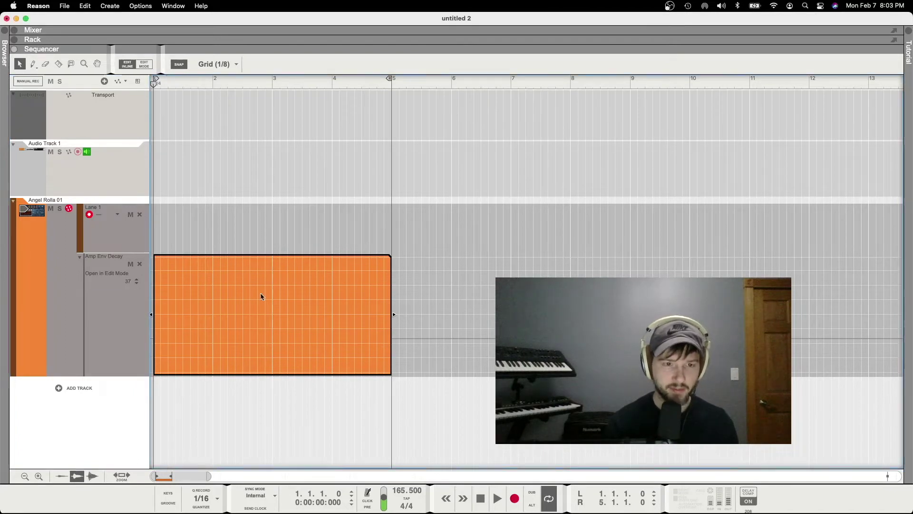
key(F6)
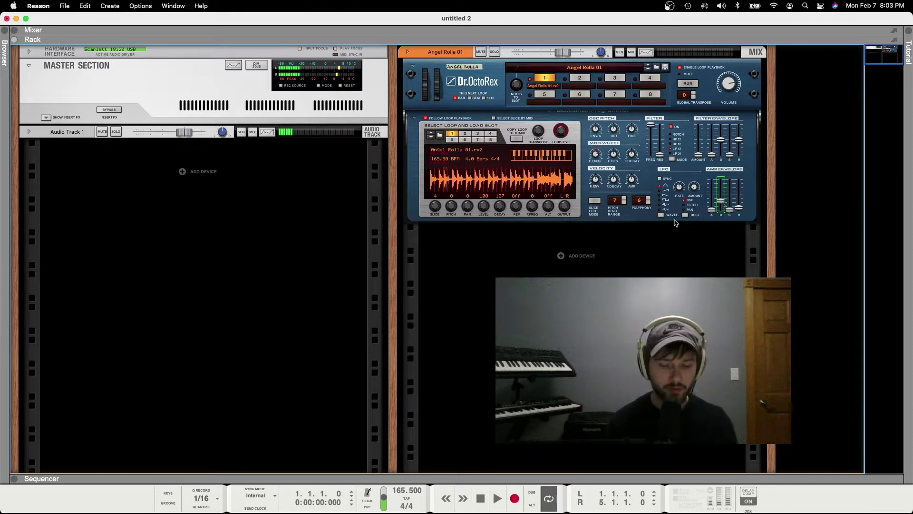
key(F7)
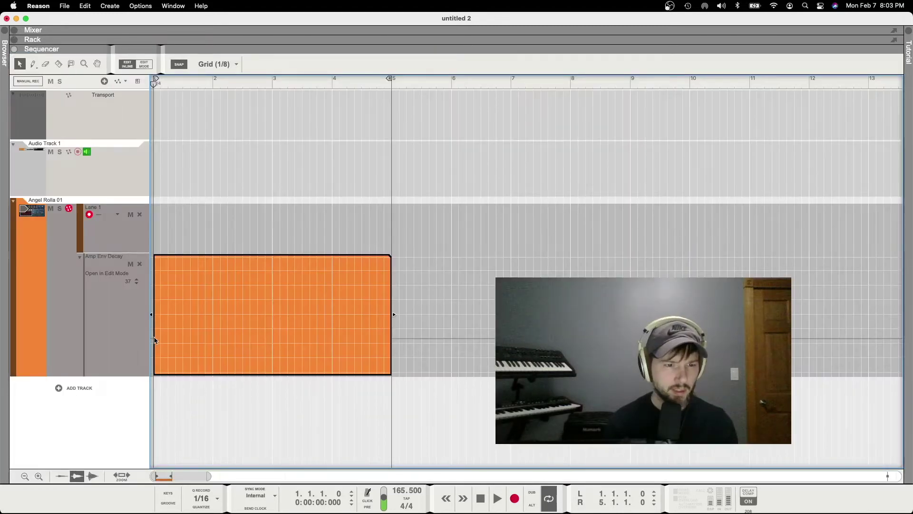
Add an automation point with value 37 at the start of the Amp Env Decay clip
double_click(156, 342)
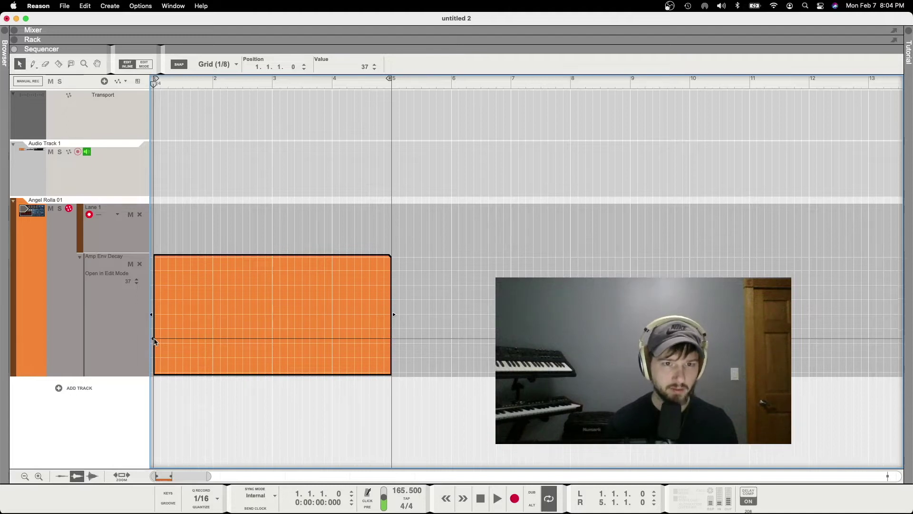
double_click(361, 70)
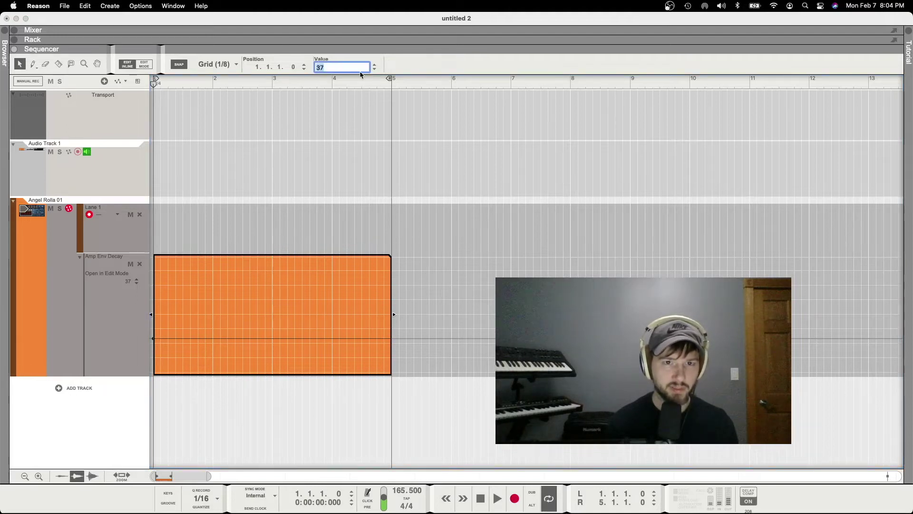
click(224, 358)
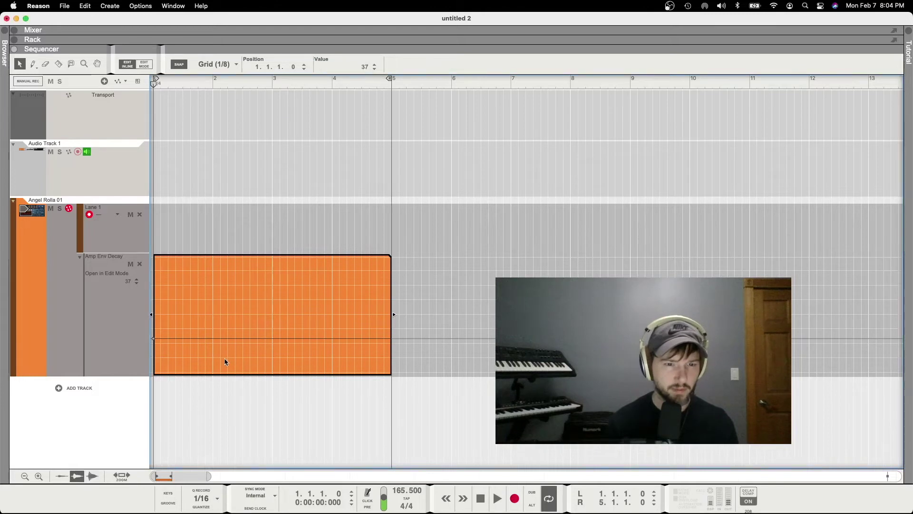
Add two automation points at bar 3 of the Amp Env Decay clip, one at 37 and one directly above at 70
click(271, 84)
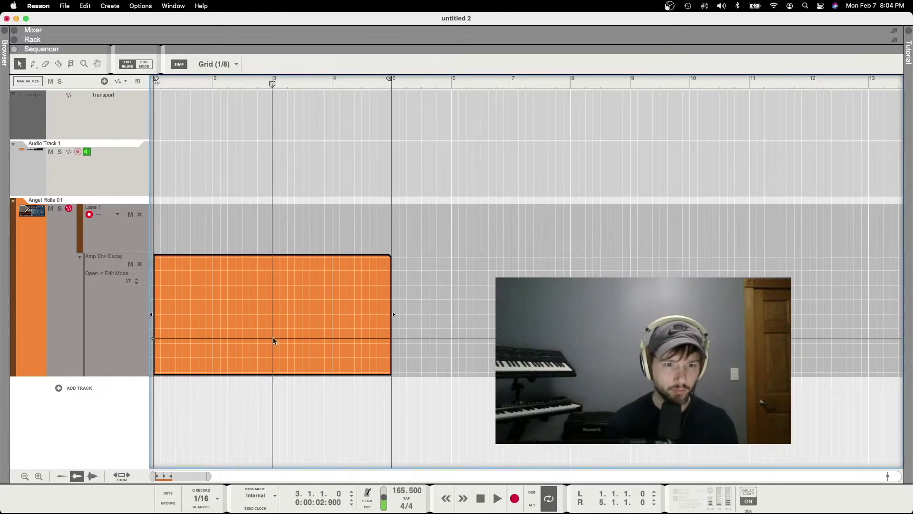
click(273, 338)
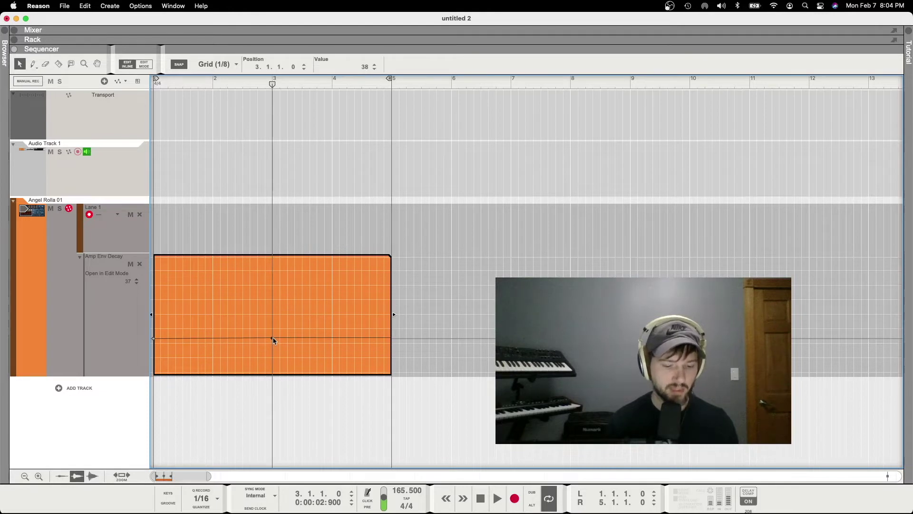
click(375, 70)
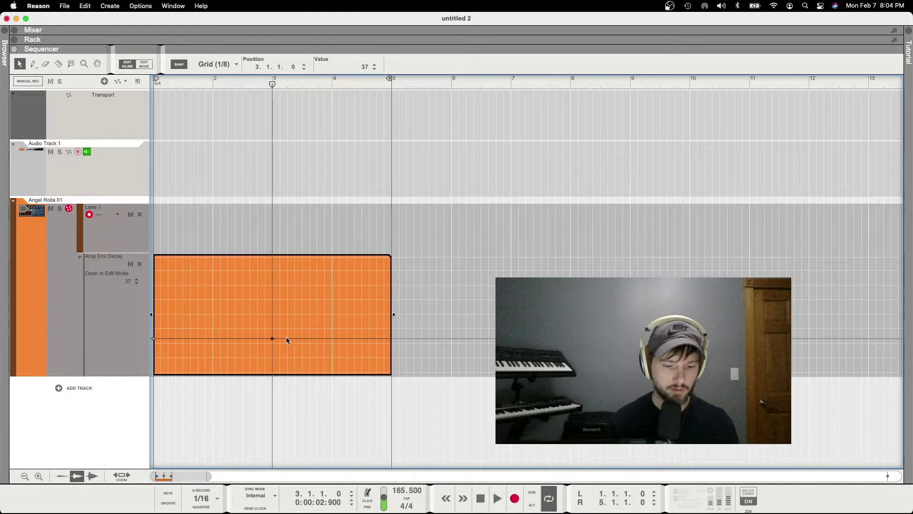
drag(287, 340, 271, 311)
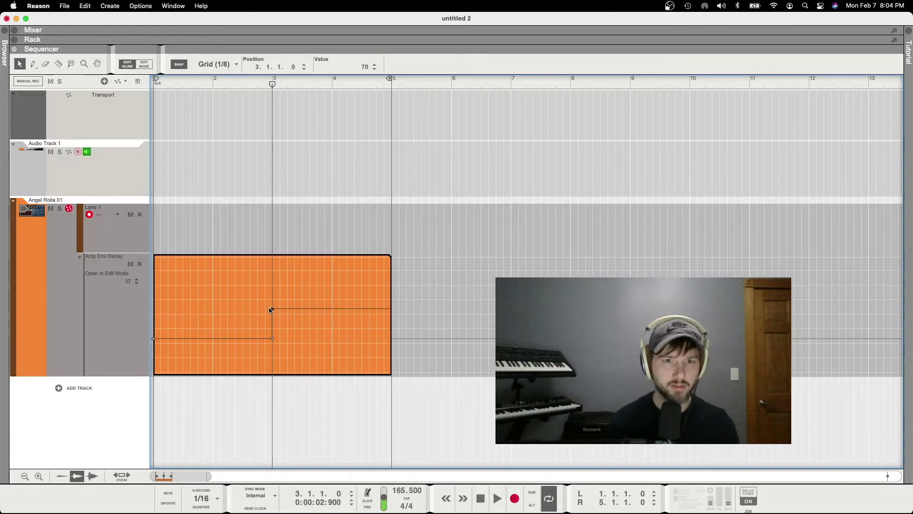
Play the loop from the start of the song to hear the decay automation, then stop playback
drag(221, 83, 138, 86)
key(space)
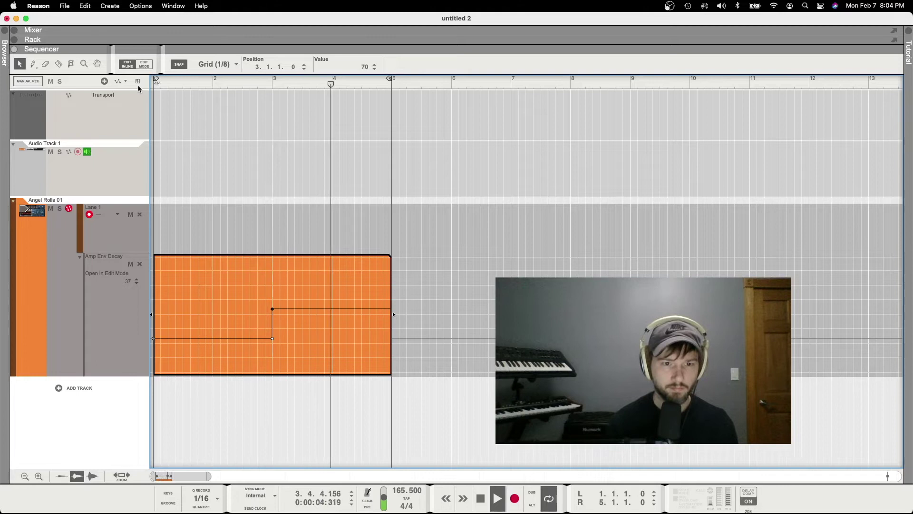
key(space)
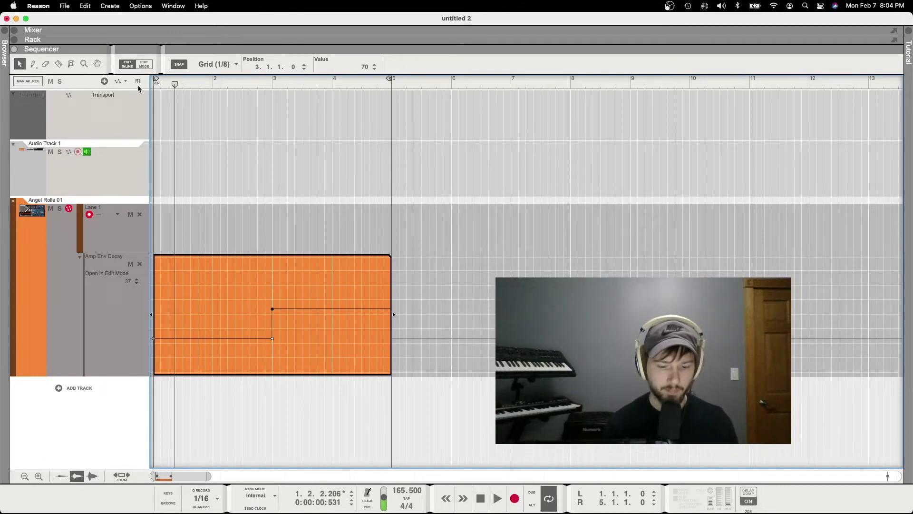
Play the loop from the start with the rack shown to watch the automated decay slider, and compare it with the automation clip
key(F6)
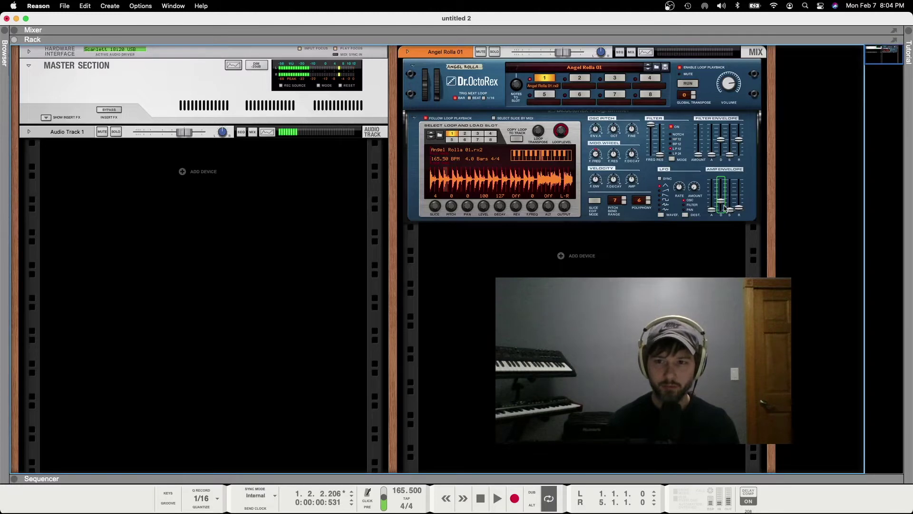
click(480, 498)
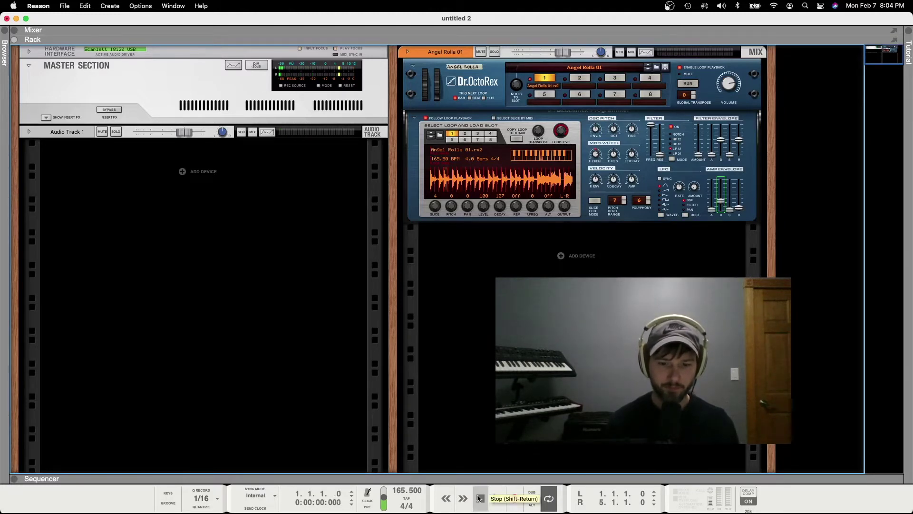
click(497, 498)
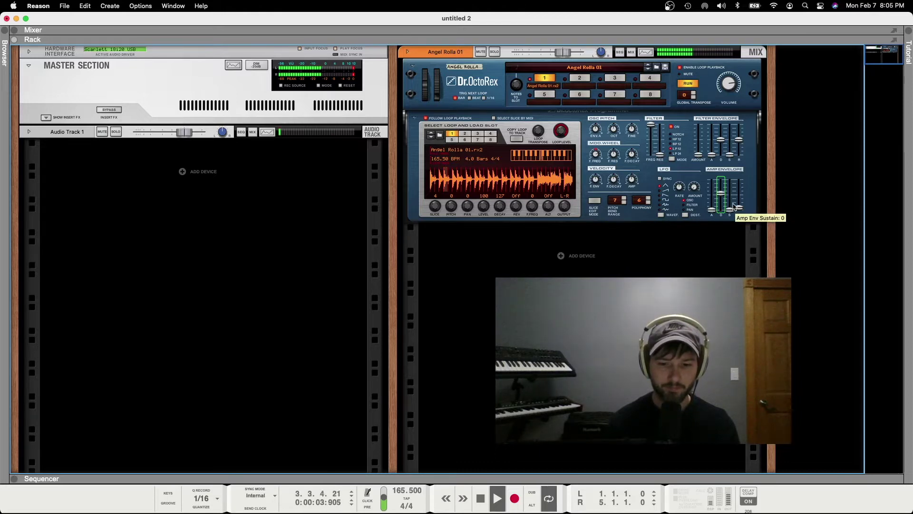
key(space)
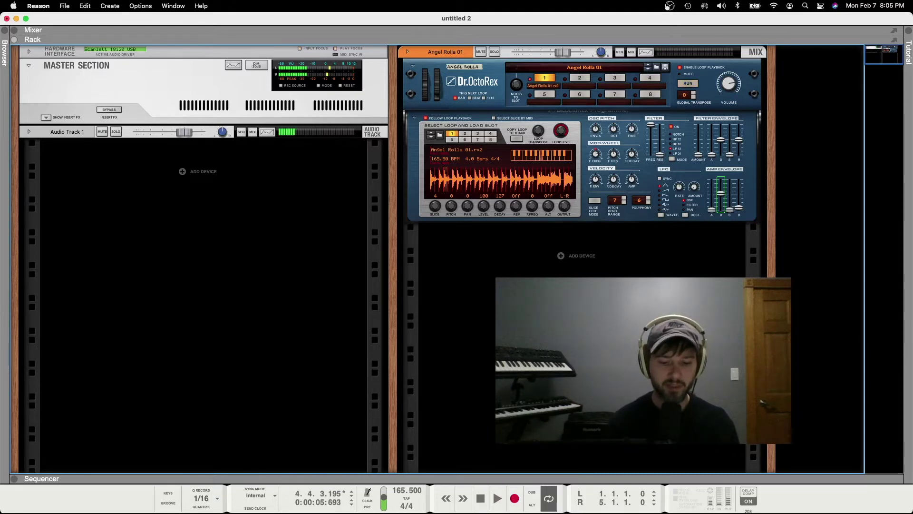
key(F7)
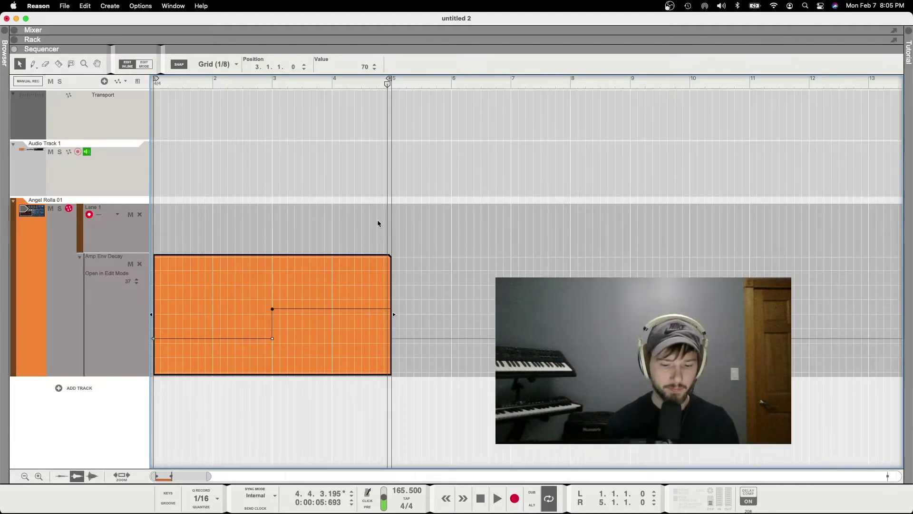
key(F6)
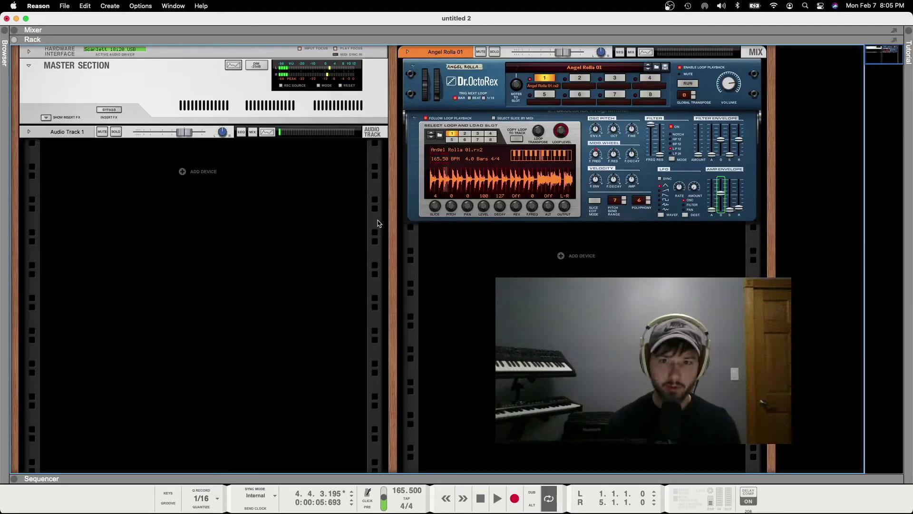
Adjust the LFO amount of the Dr. OctoRex to 110 while auditioning the Angel Rolla 01 loop, and stop playback
click(697, 190)
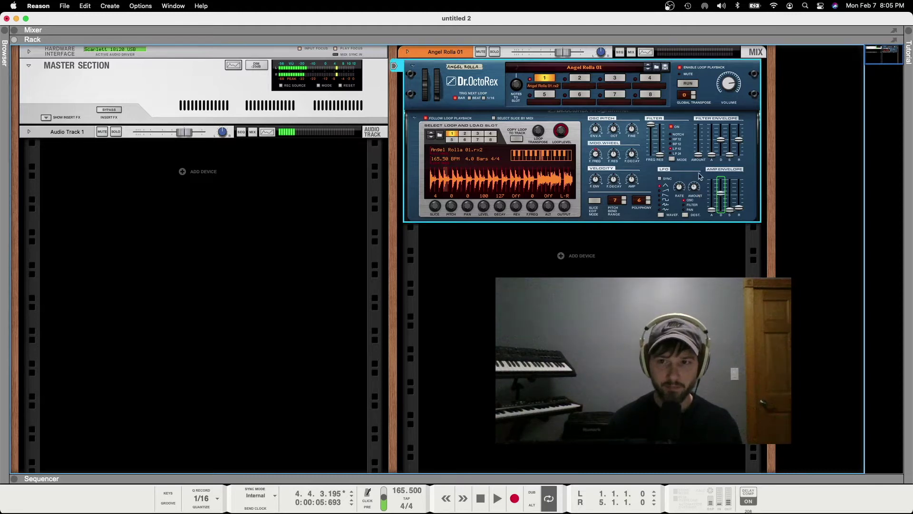
key(space)
drag(695, 179, 695, 179)
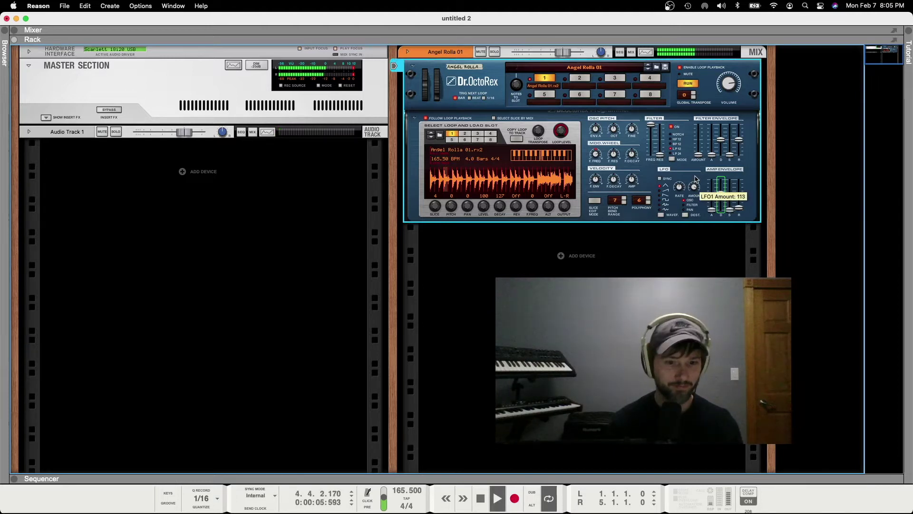
key(space)
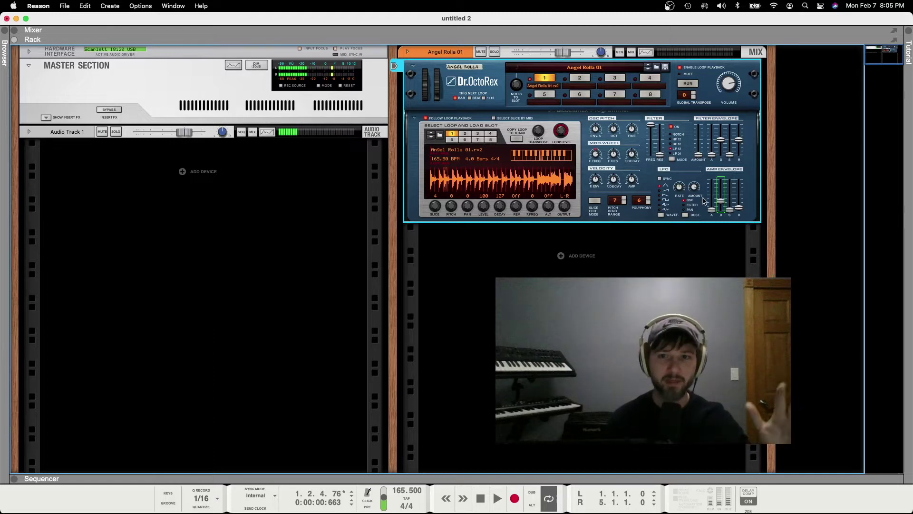
key(space)
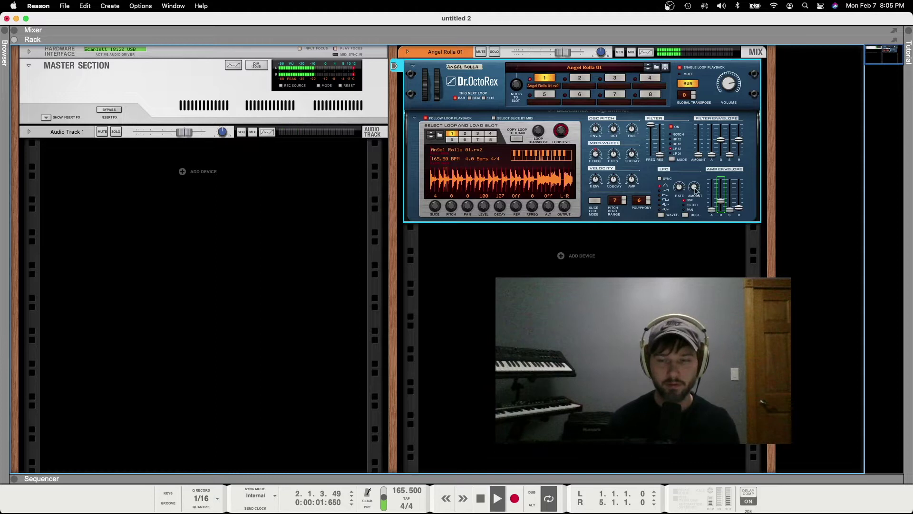
key(space)
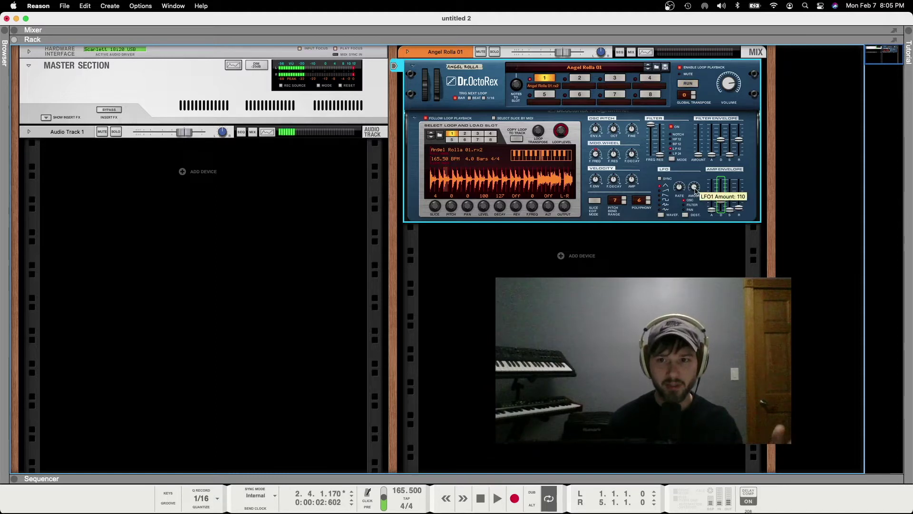
drag(698, 204, 700, 212)
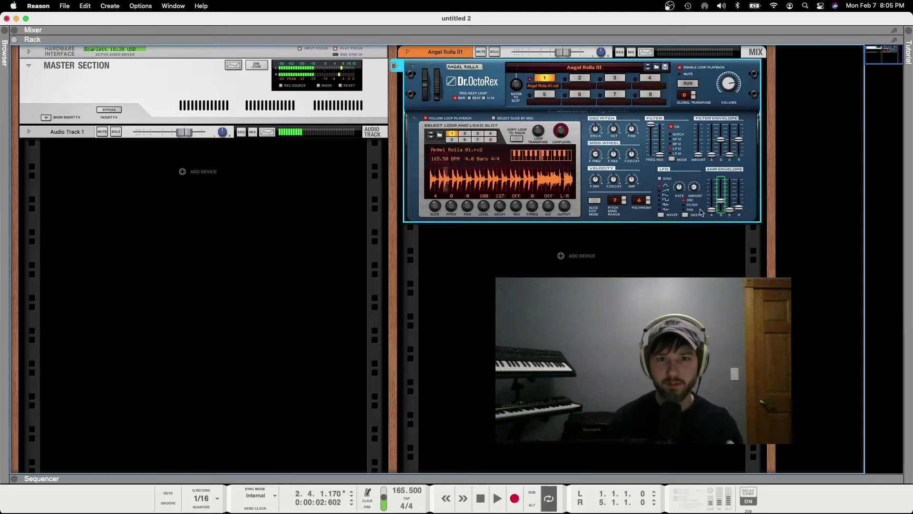
Adjust the LFO amount while auditioning the Angel Rolla 01 loop, ending with the amount at 0 and playback stopped
key(space)
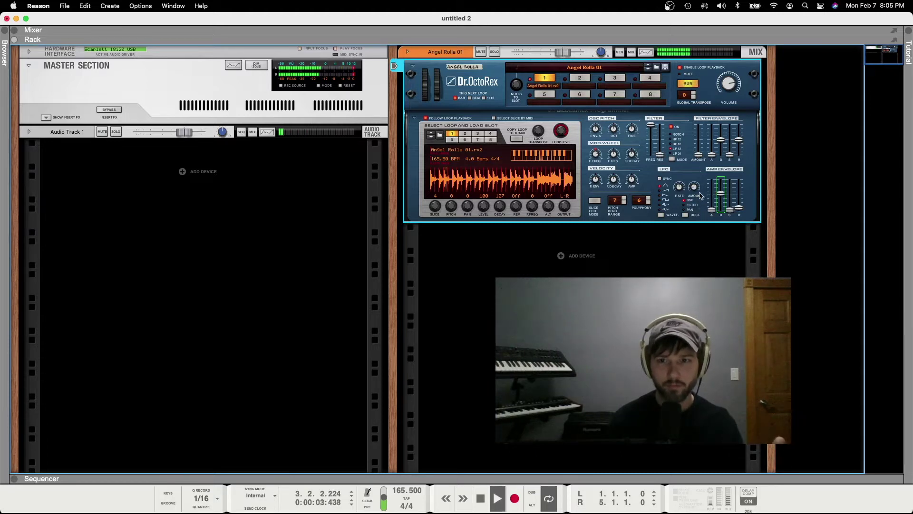
drag(698, 189, 699, 185)
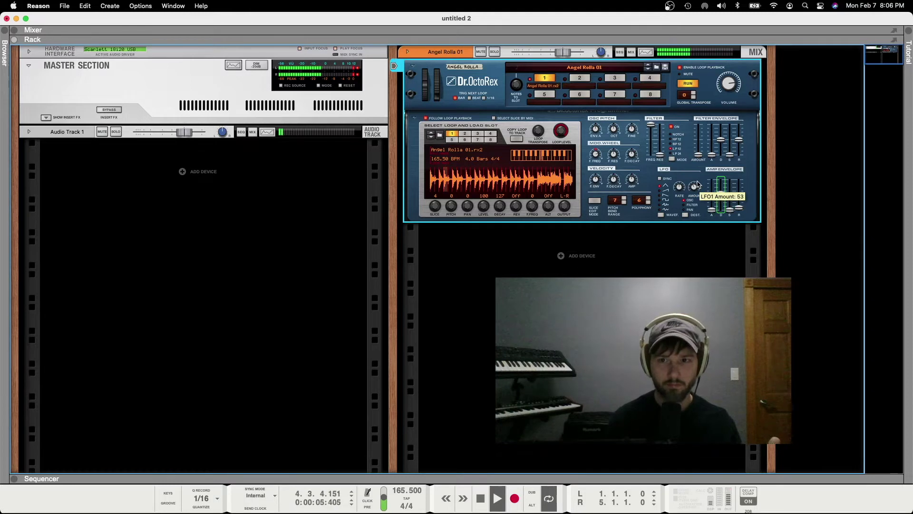
key(space)
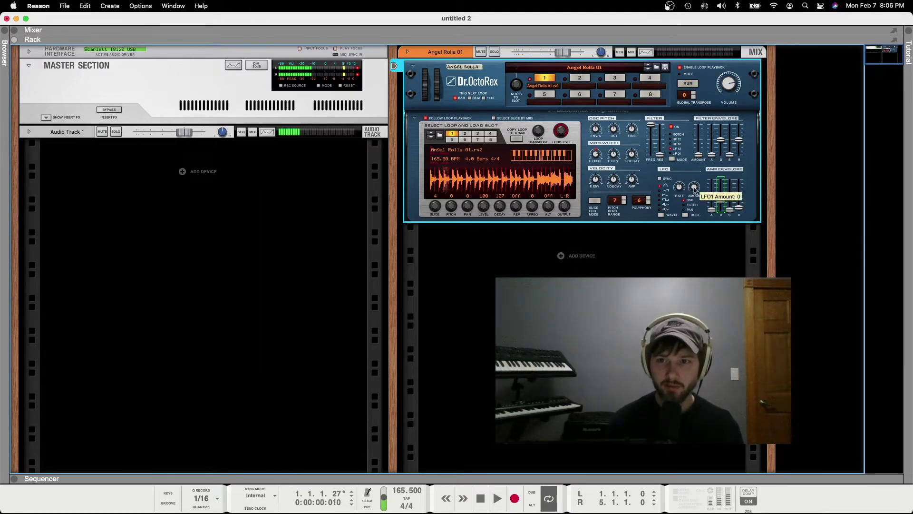
Create an automation lane for the LFO amount, draw a clip from bar 1 to bar 5 in it, and open the clip for editing
right_click(694, 189)
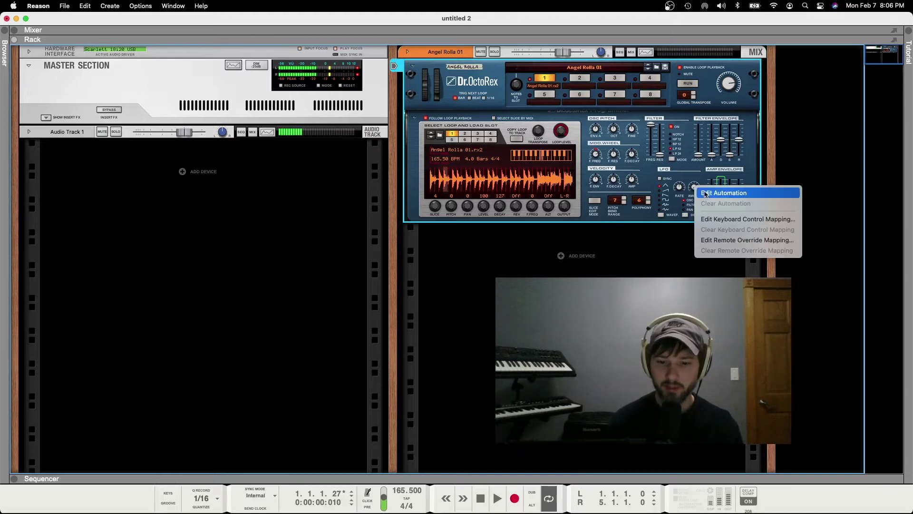
click(710, 193)
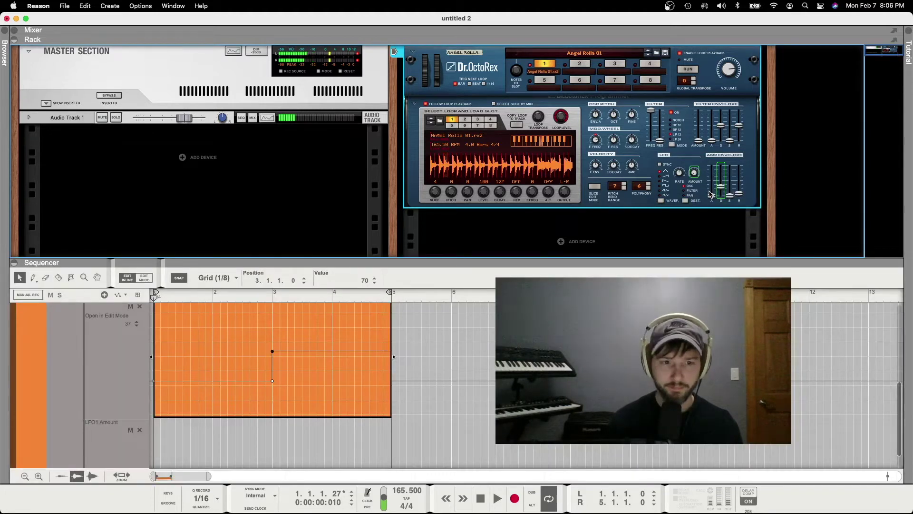
key(F6)
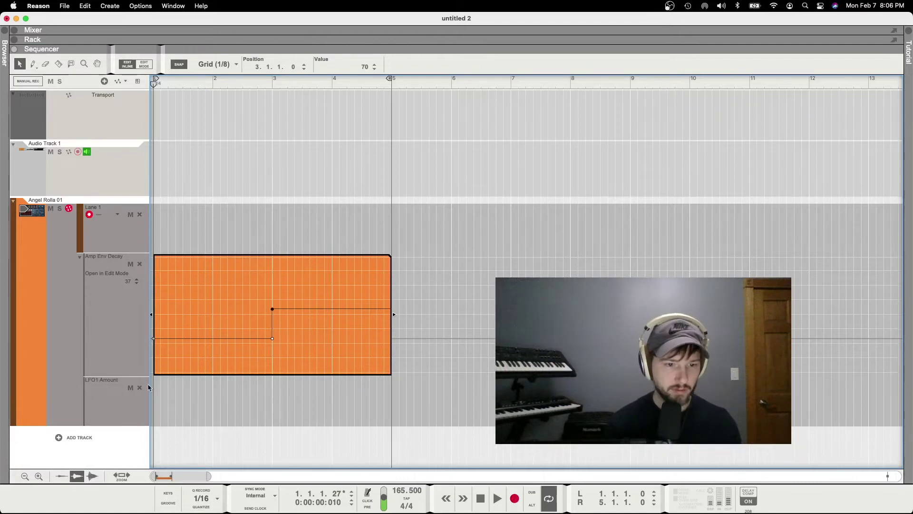
click(160, 403)
mouse_move(158, 328)
mouse_down()
mouse_move(401, 326)
mouse_move(392, 328)
mouse_up()
double_click(316, 336)
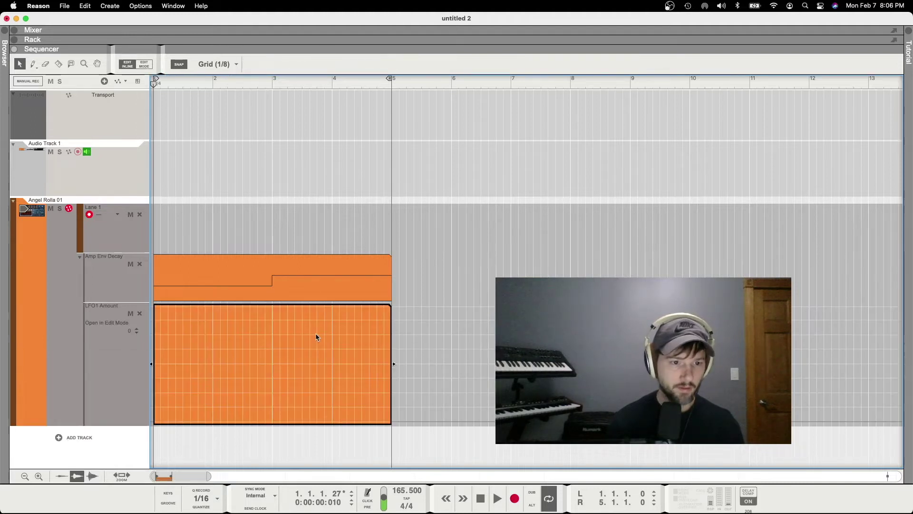
Add LFO1 Amount automation points at 0 on bars 1 and 3, plus one at 127 directly above on bar 3
click(156, 423)
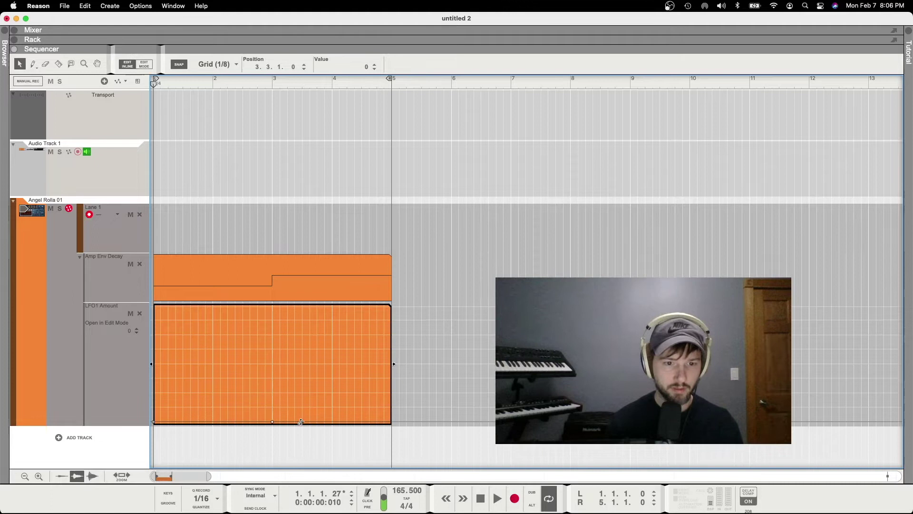
click(287, 376)
drag(279, 368, 274, 302)
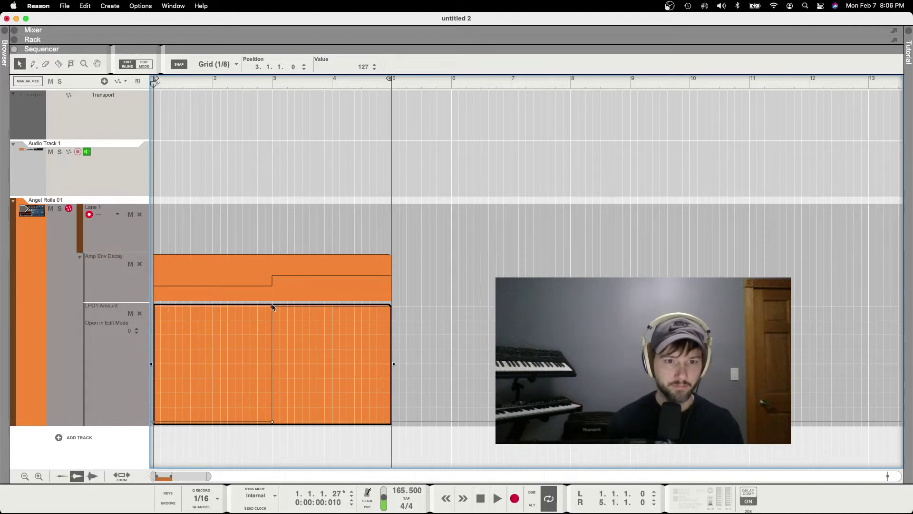
click(278, 457)
click(275, 326)
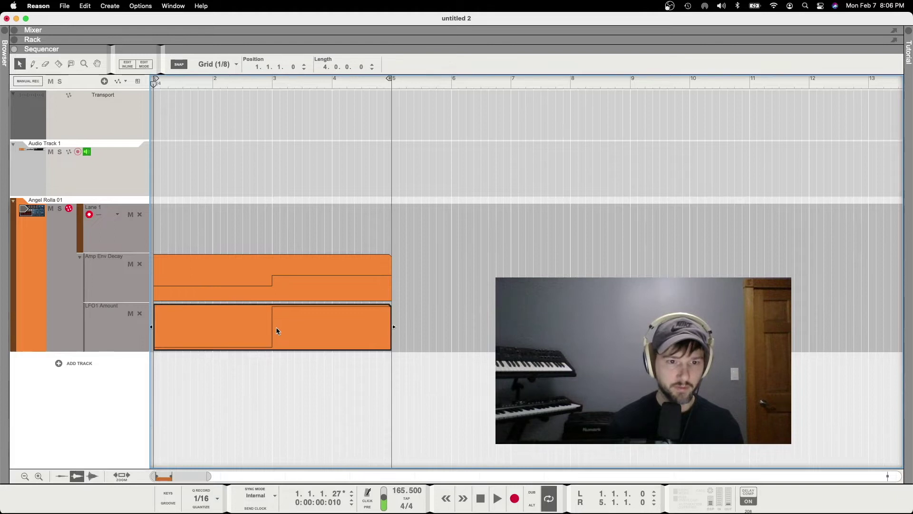
double_click(276, 327)
click(283, 440)
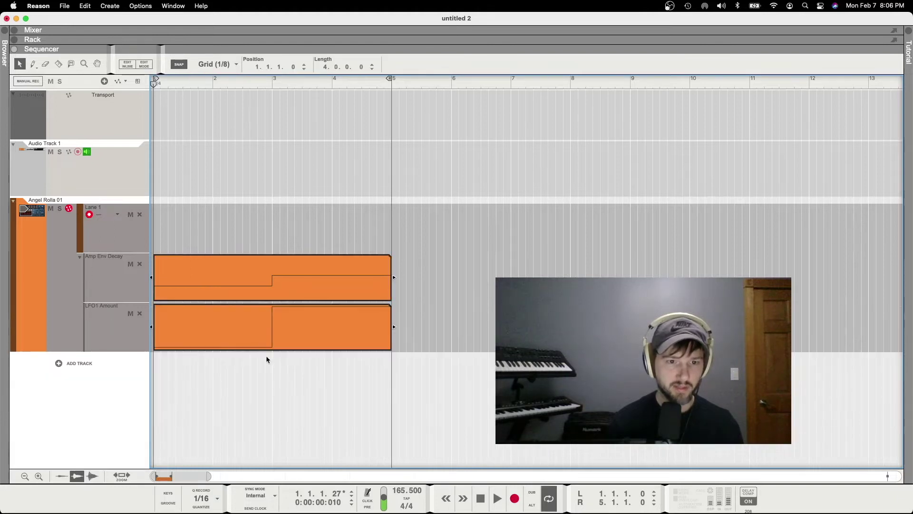
Move both bar 3 points of the LFO1 Amount clip to bar 4, keeping their values of 0 and 127
double_click(266, 328)
click(272, 307)
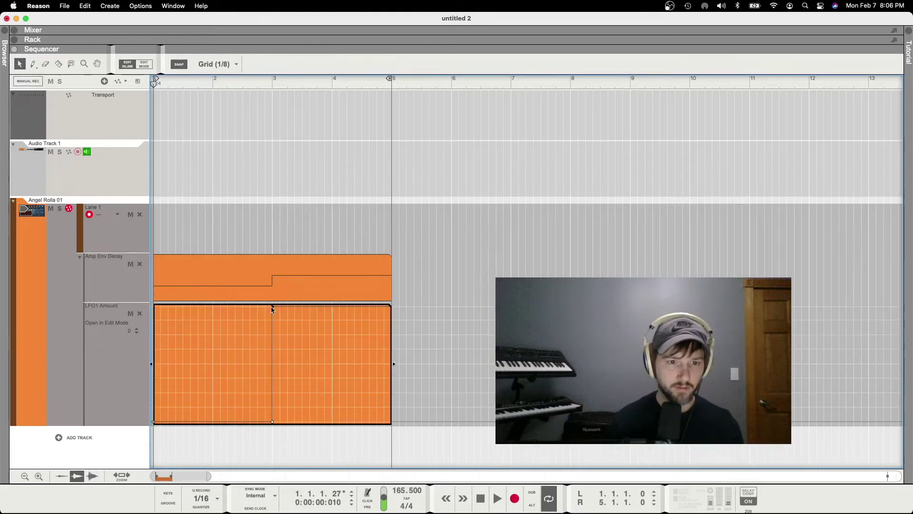
click(273, 423)
drag(296, 424, 331, 423)
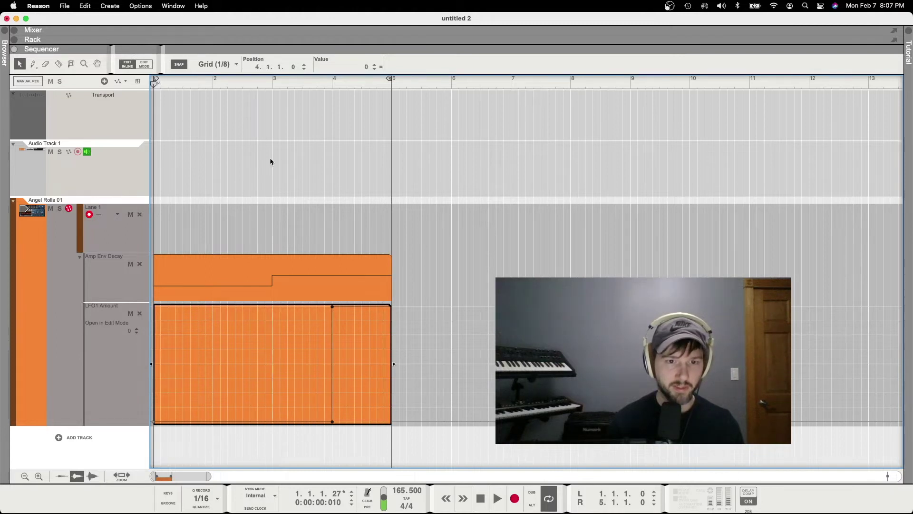
Start playback from the beginning of the song to check the LFO amount automation, then show the rack
drag(154, 84, 81, 89)
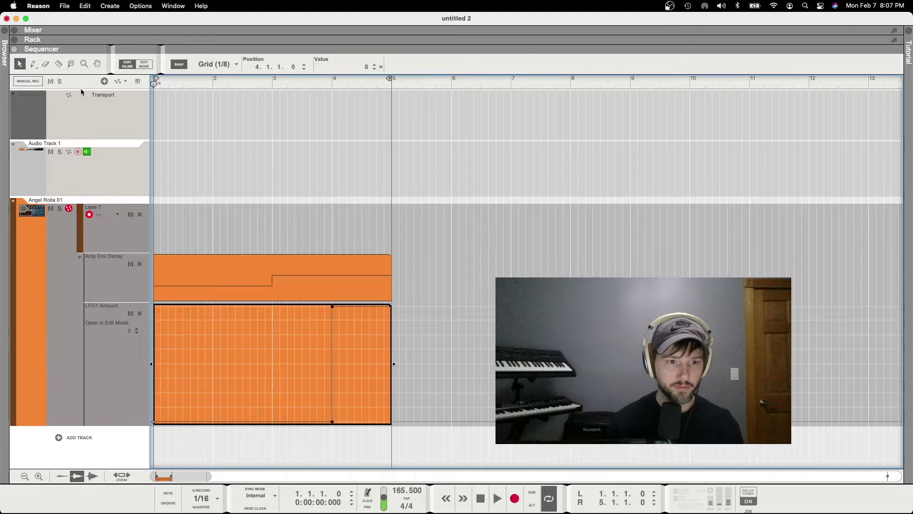
key(space)
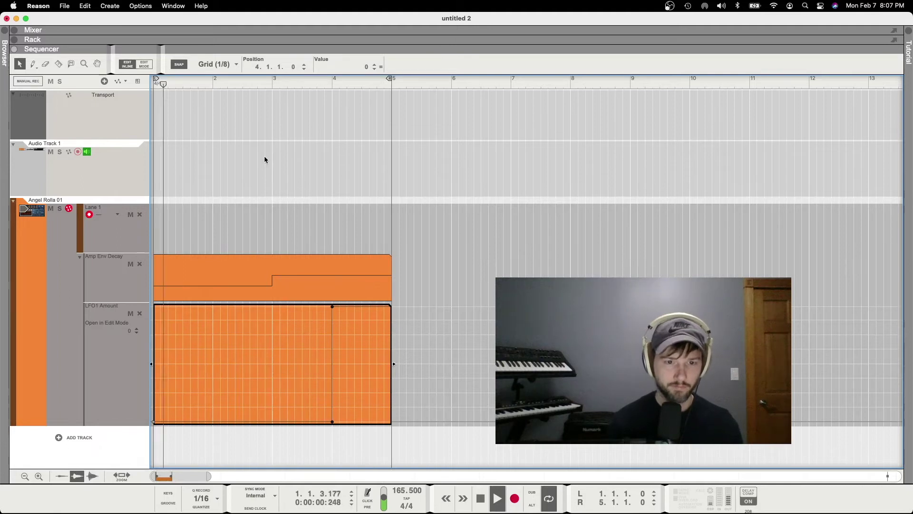
key(F6)
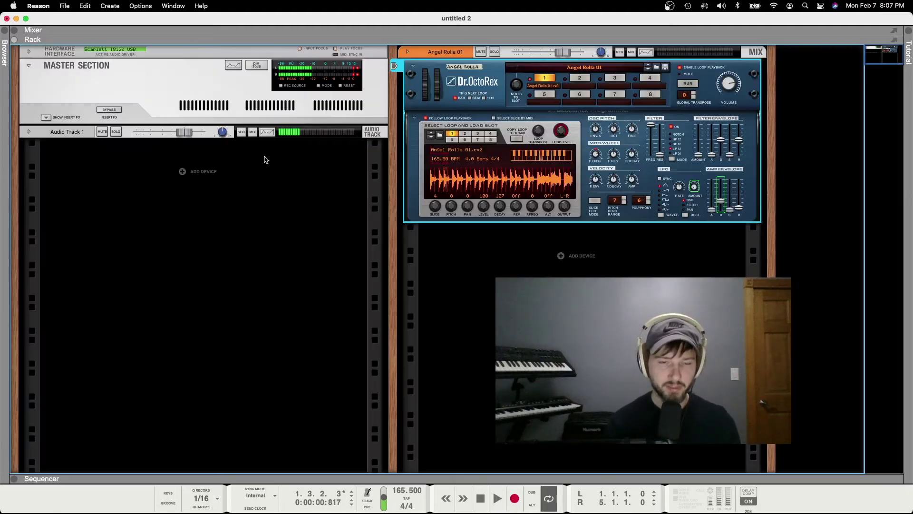
Switch the LFO destination of the Dr. OctoRex to Pan, play the loop to hear it, and stop playback
click(685, 215)
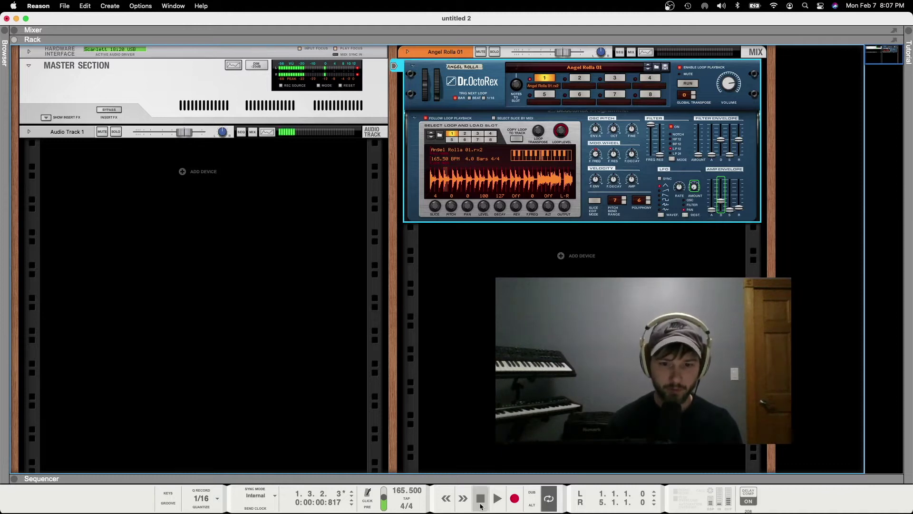
click(497, 498)
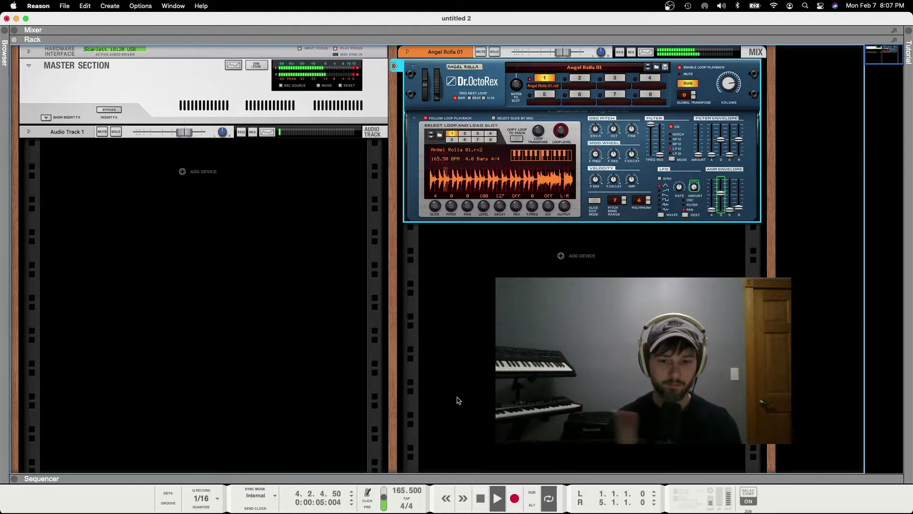
key(space)
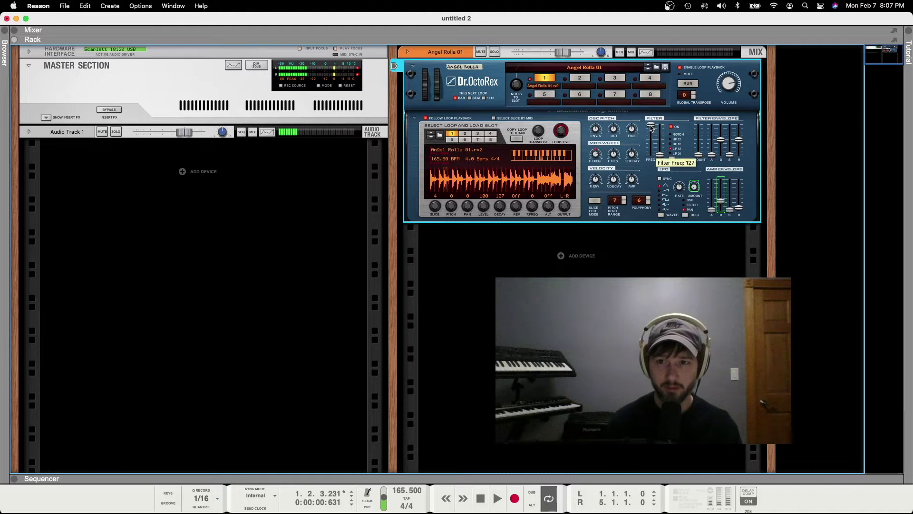
Sweep the filter frequency down and back up to 127 while the loop plays, then stop playback
key(space)
drag(651, 128, 650, 139)
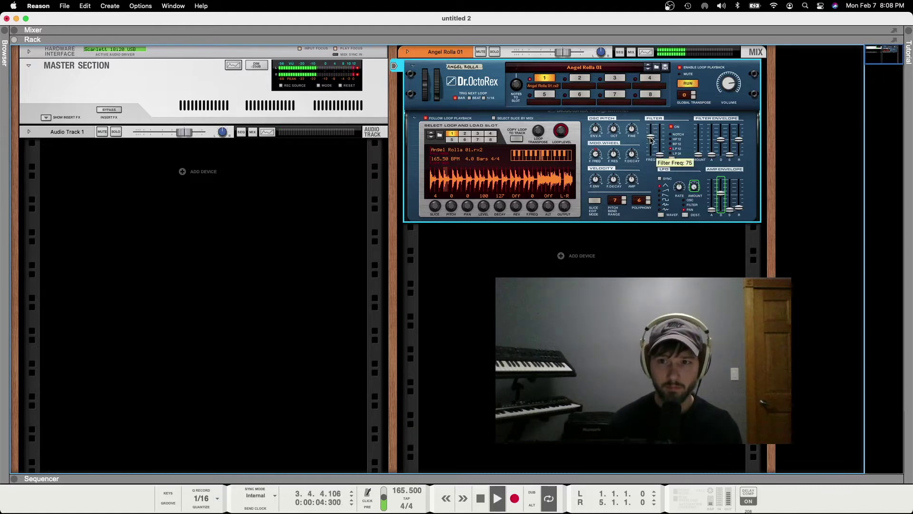
key(space)
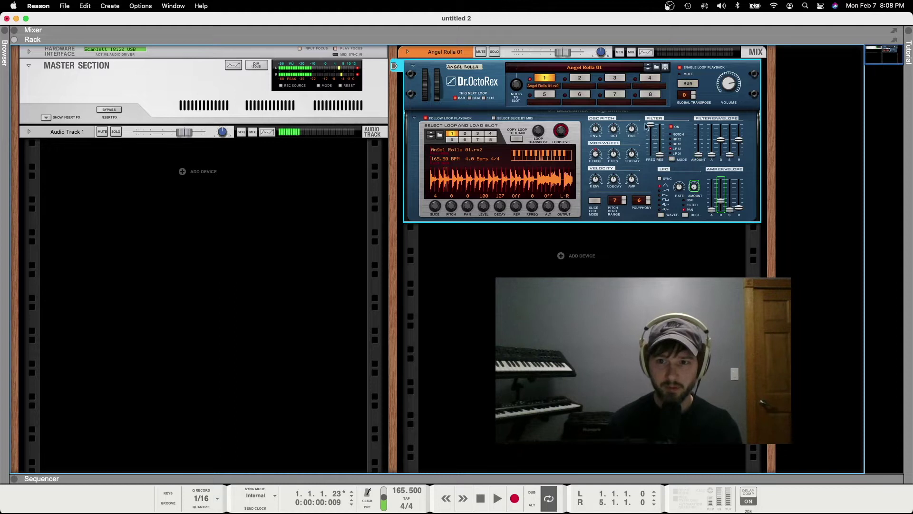
Create an automation lane for the filter frequency, draw a clip from bar 1 to bar 5 in it, and open the clip for editing
right_click(650, 127)
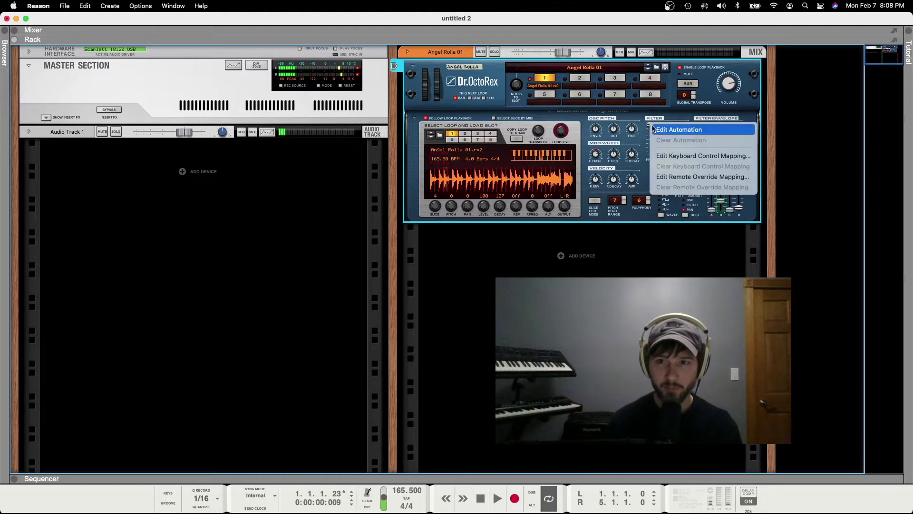
click(654, 130)
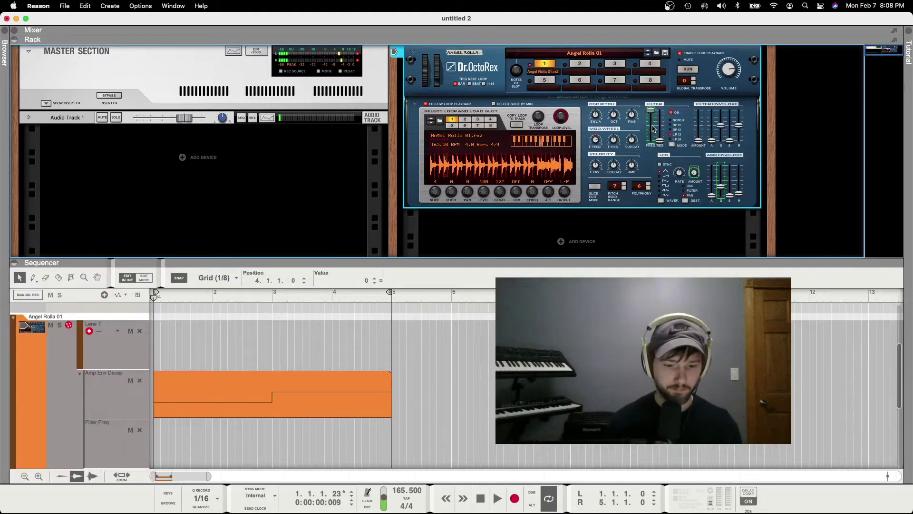
key(F7)
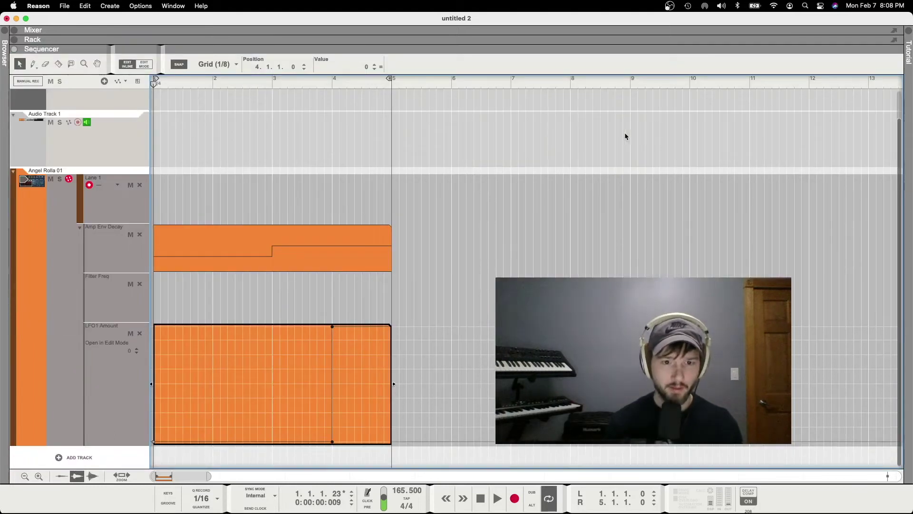
click(160, 306)
mouse_move(158, 327)
mouse_down()
mouse_move(398, 328)
mouse_move(390, 330)
mouse_up()
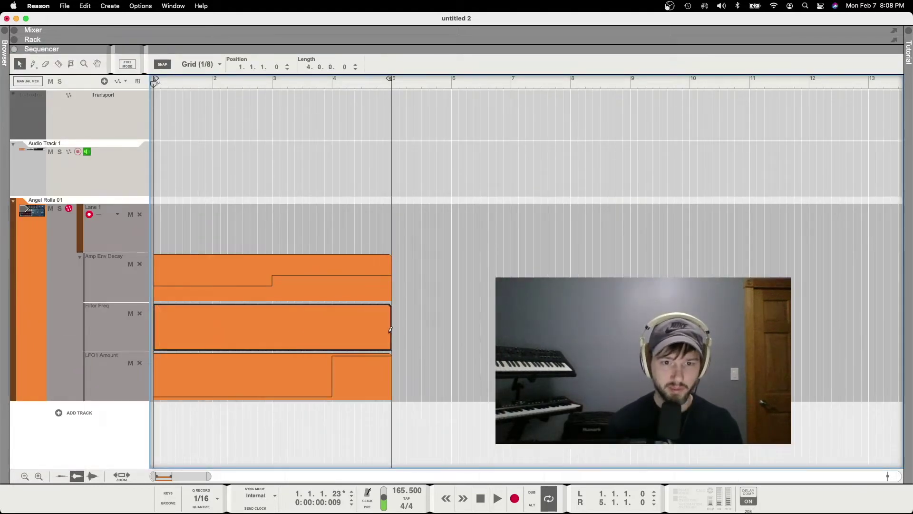
double_click(356, 327)
Add two points to the Filter Freq clip, one at bar 1 and one at bar 3, both with a value of 127
click(155, 394)
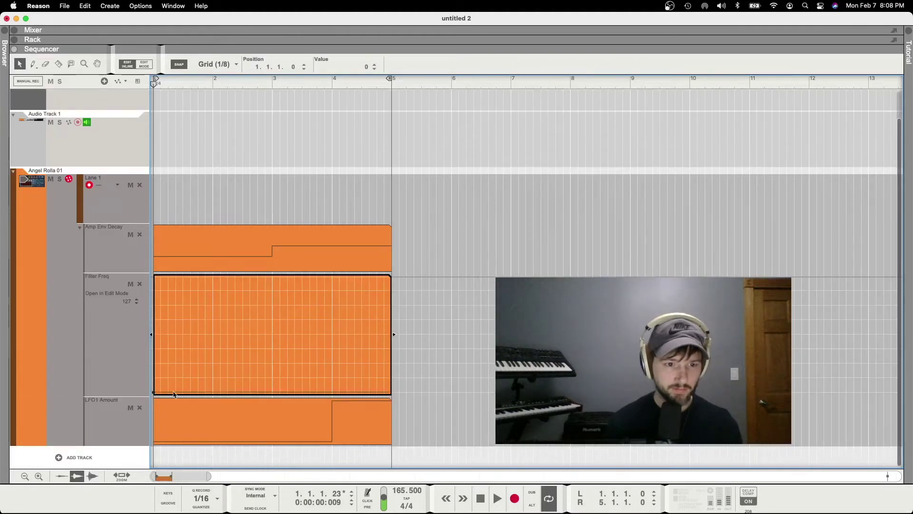
click(332, 393)
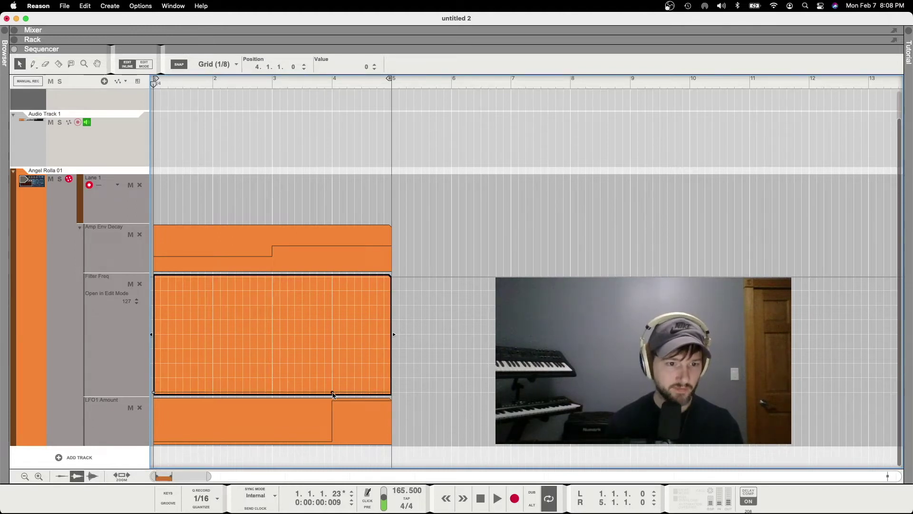
drag(332, 392, 328, 260)
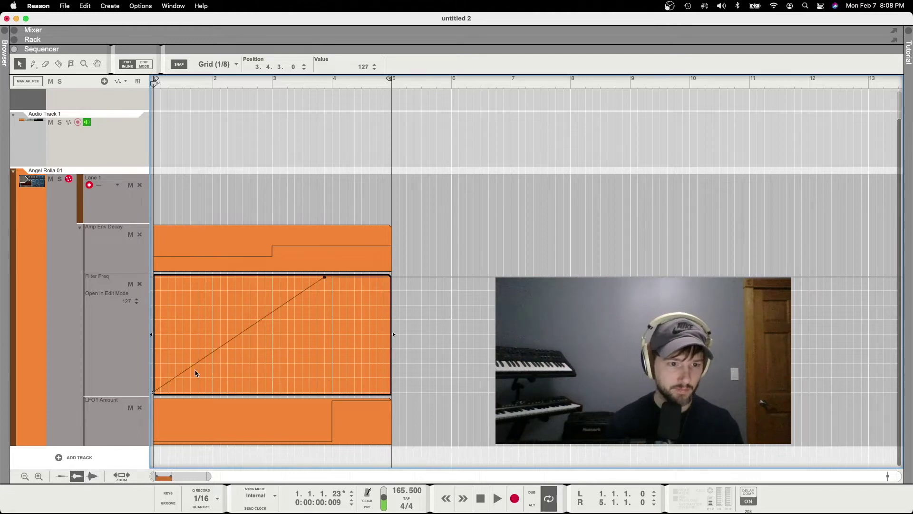
drag(154, 394, 153, 271)
Return to the rack and audition manual filter frequency sweeps over the playing loop, then stop playback
key(F6)
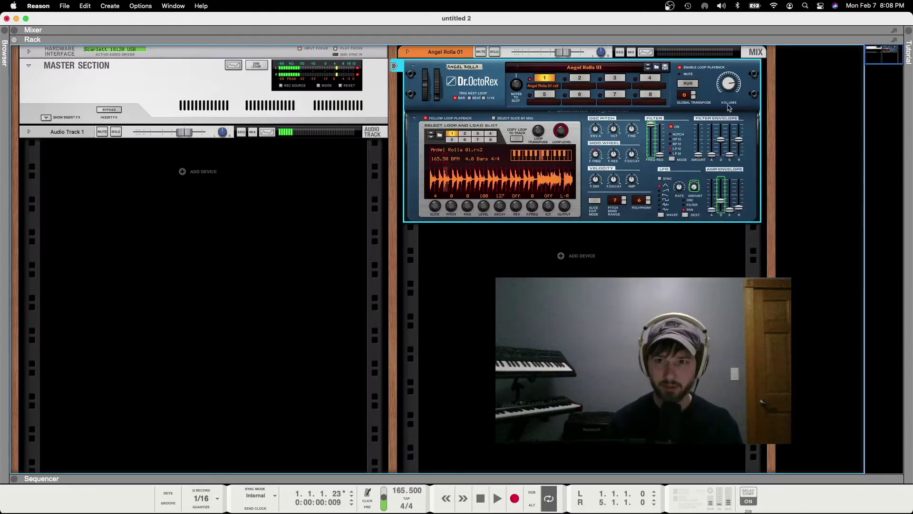
drag(650, 125, 653, 141)
key(space)
drag(652, 152, 646, 125)
key(space)
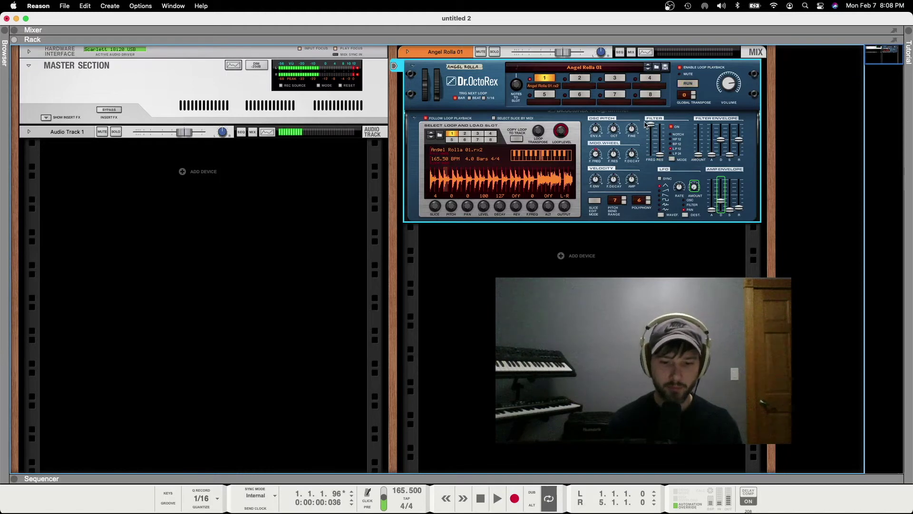
Add Filter Freq points at 0 on bar 4 and 127 on bar 5, and trim the clip to end at bar 5
key(F7)
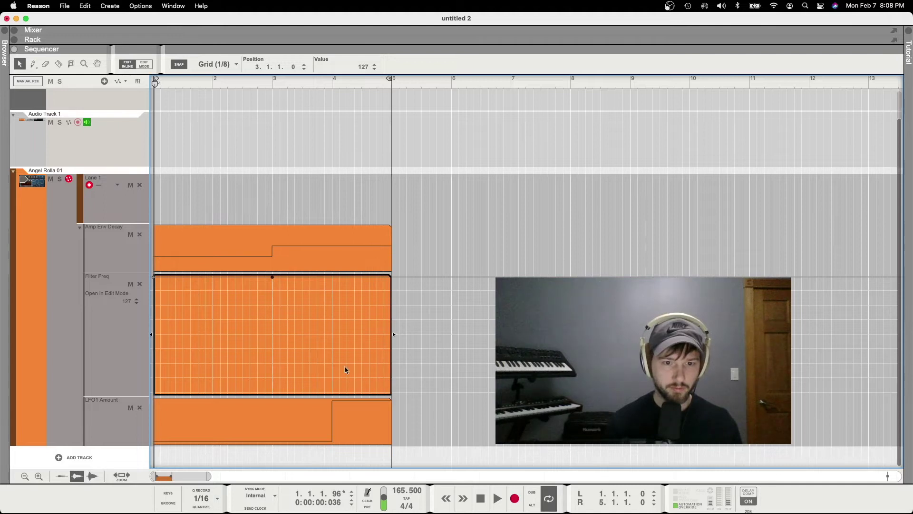
click(333, 391)
drag(333, 391, 333, 395)
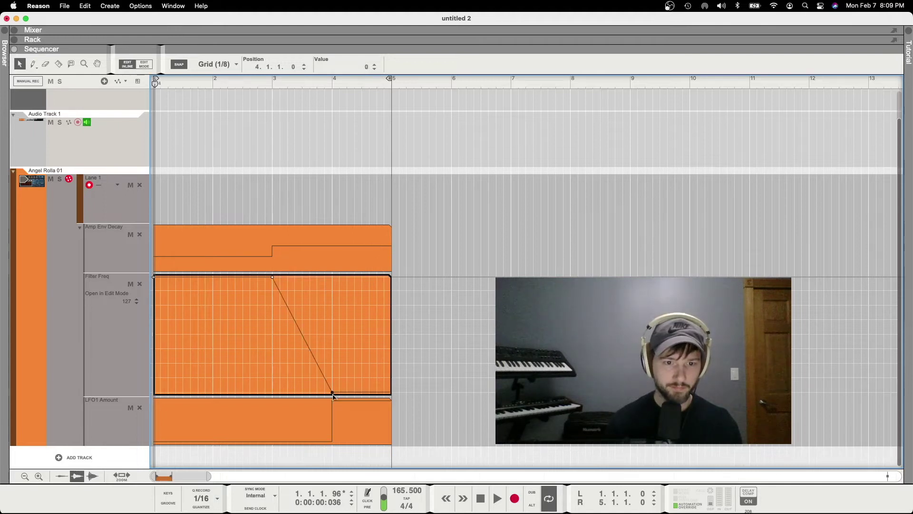
click(390, 279)
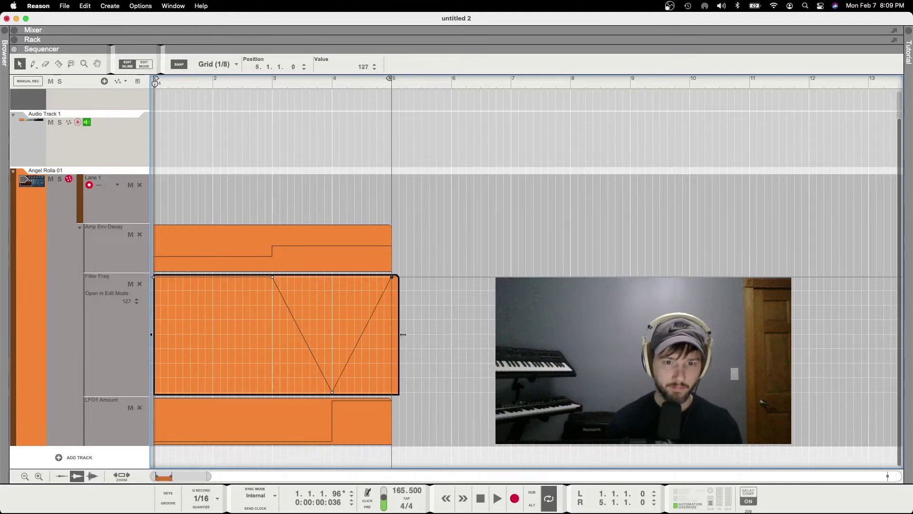
drag(403, 334, 393, 336)
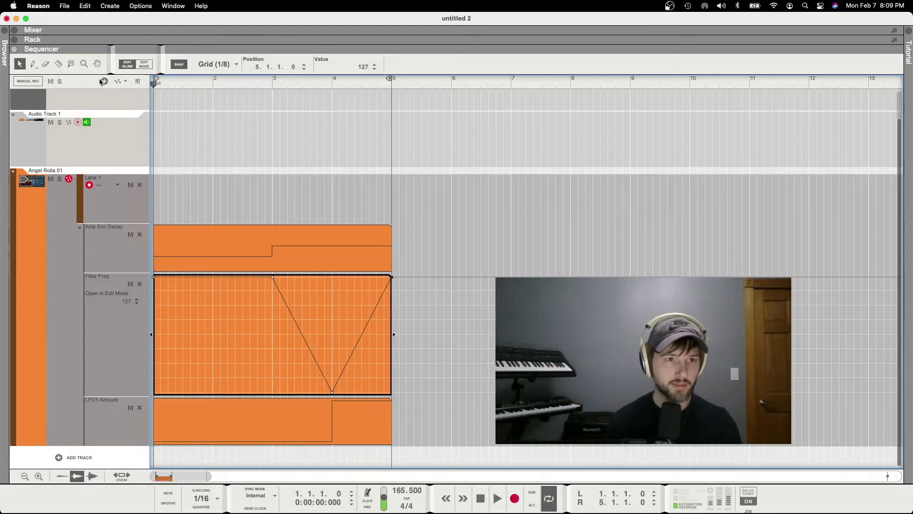
Play the loop with the filter frequency automation and stop playback
key(space)
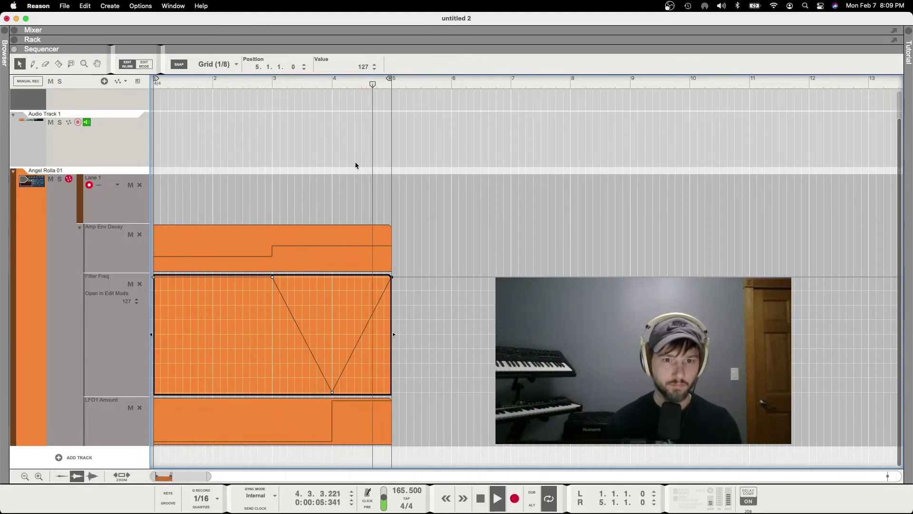
key(space)
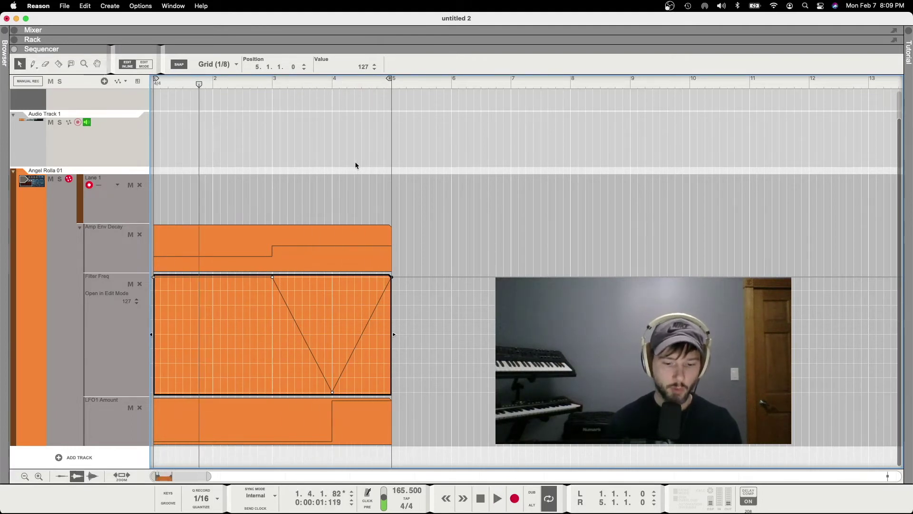
Create an automation lane for Loop 1 Transpose, draw a clip from bar 1 to bar 5 in it, and open the clip for editing
key(F6)
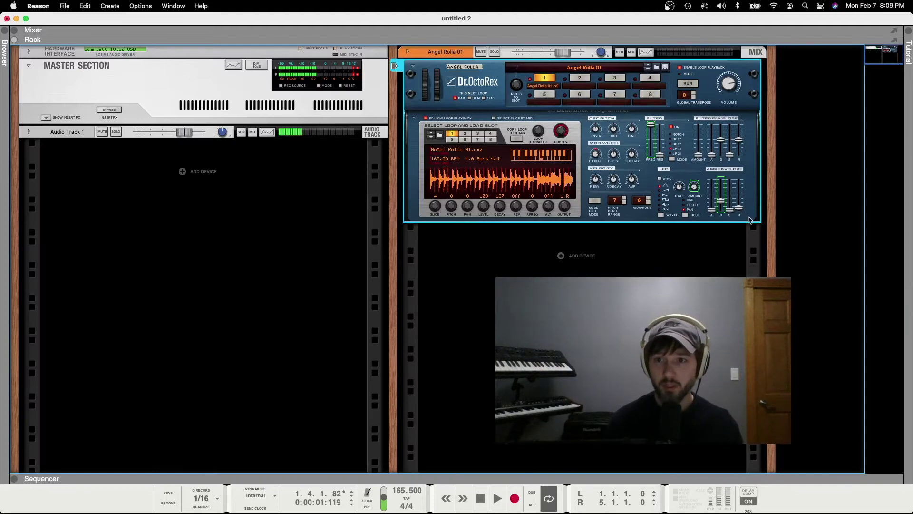
right_click(542, 161)
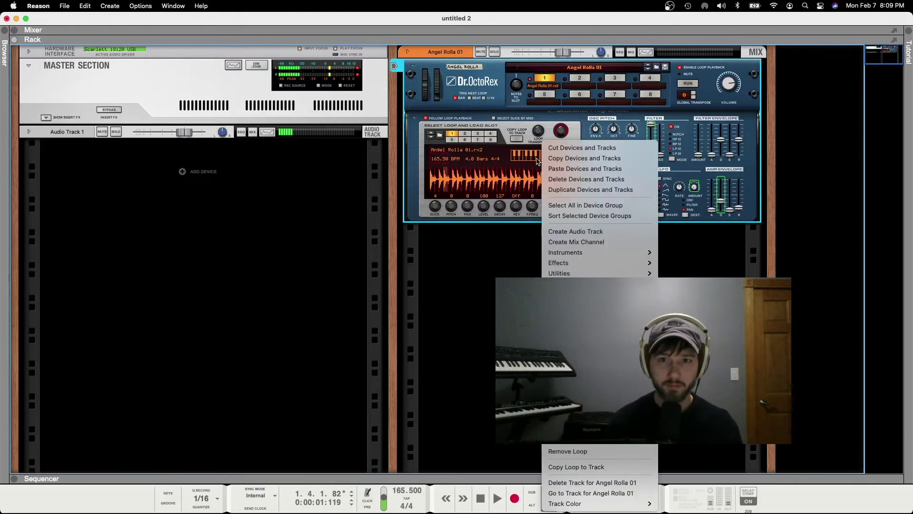
click(530, 145)
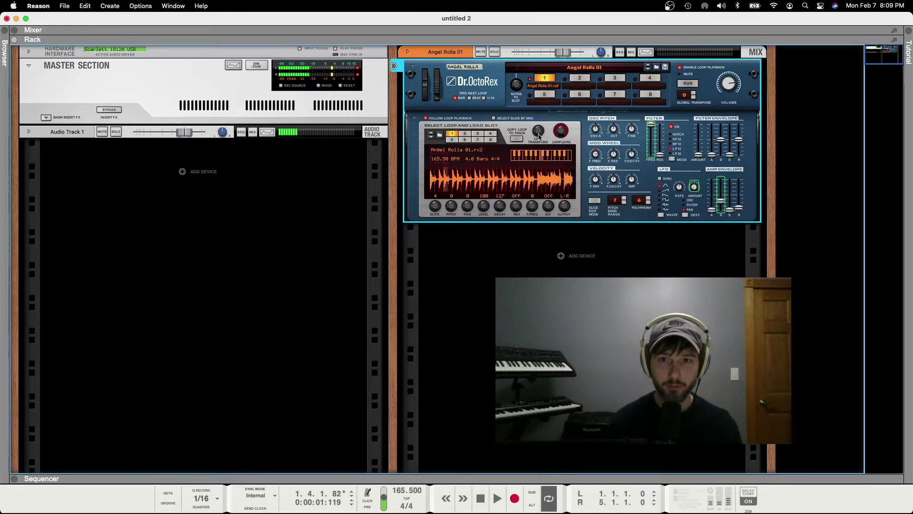
right_click(539, 135)
click(549, 140)
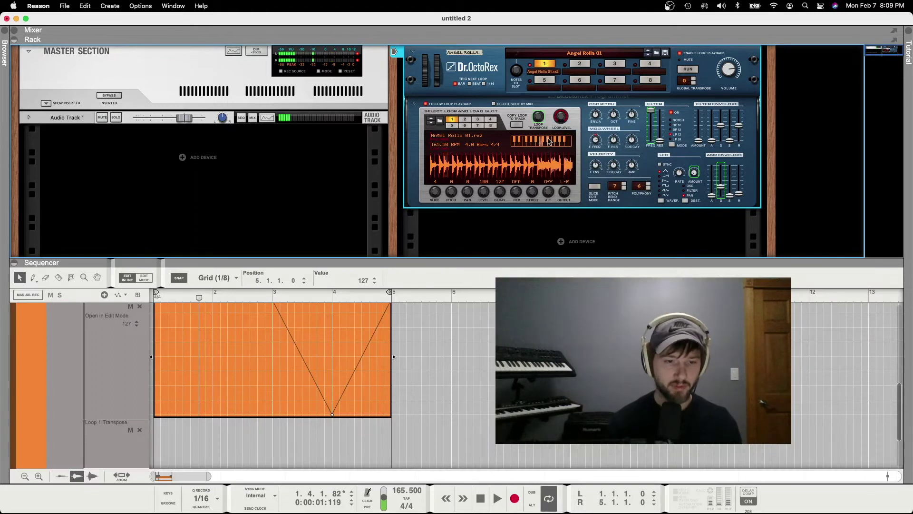
key(F7)
drag(163, 377, 391, 374)
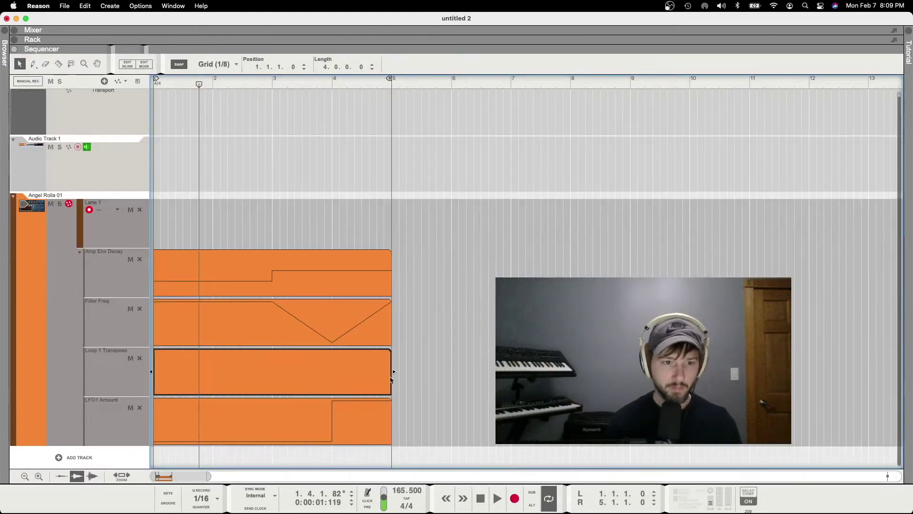
double_click(230, 386)
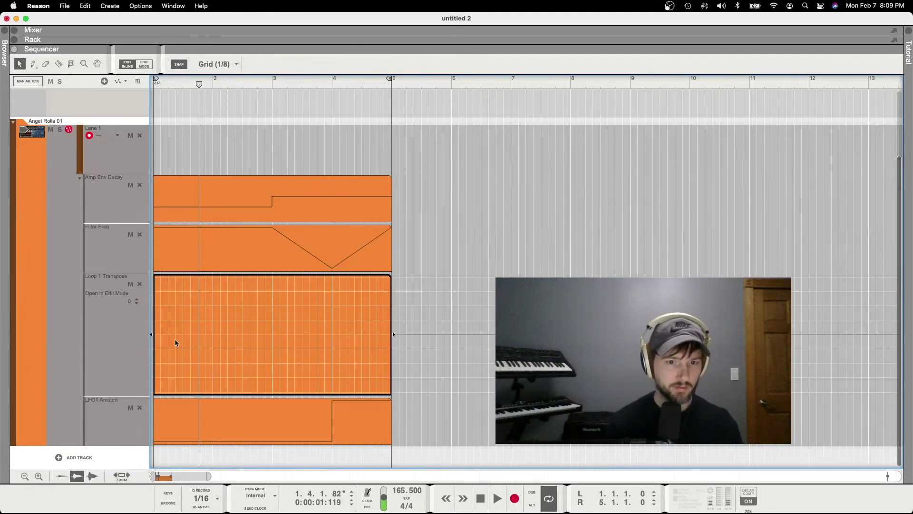
Add Loop 1 Transpose points at 0 on bars 1 and 3, and at -6 on bar 3 and position 4.3.1
click(155, 336)
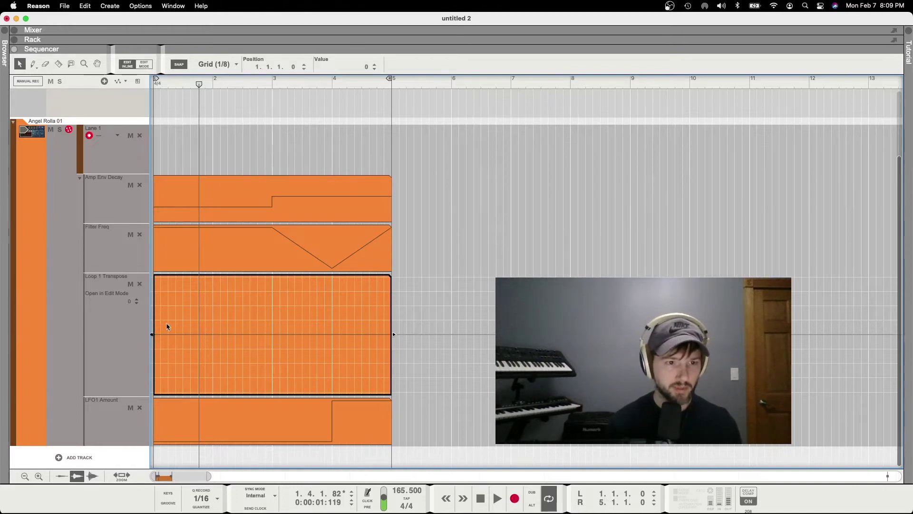
click(272, 334)
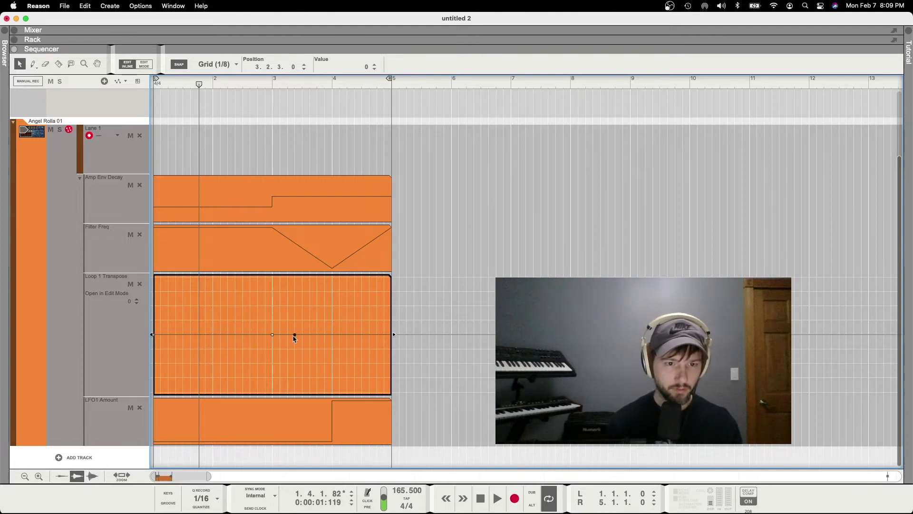
drag(272, 335, 272, 368)
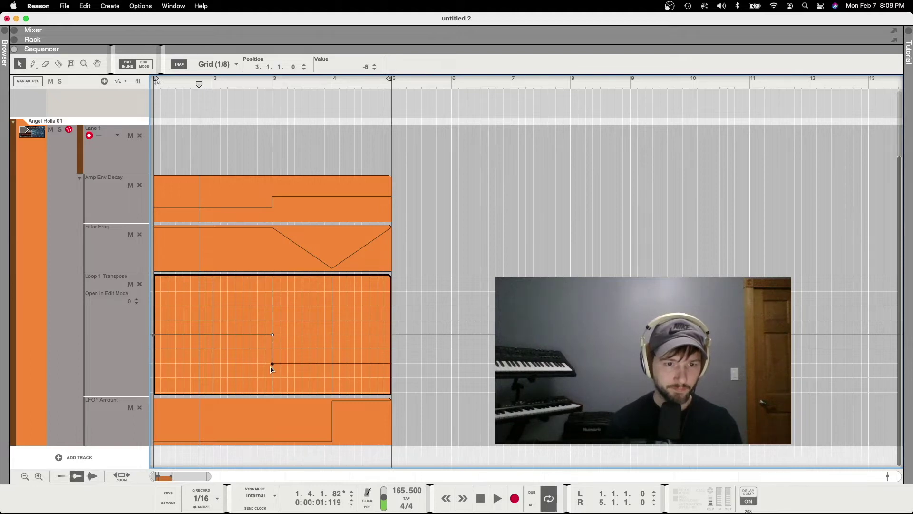
click(332, 364)
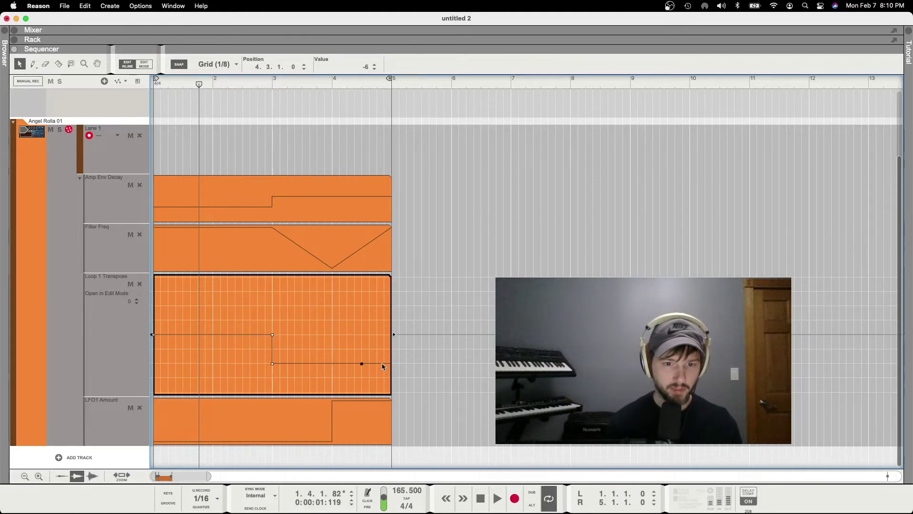
Undo the stray transpose points drawn in bar 4 and place a point with a value of 6 at position 4.3.3
drag(384, 354, 363, 331)
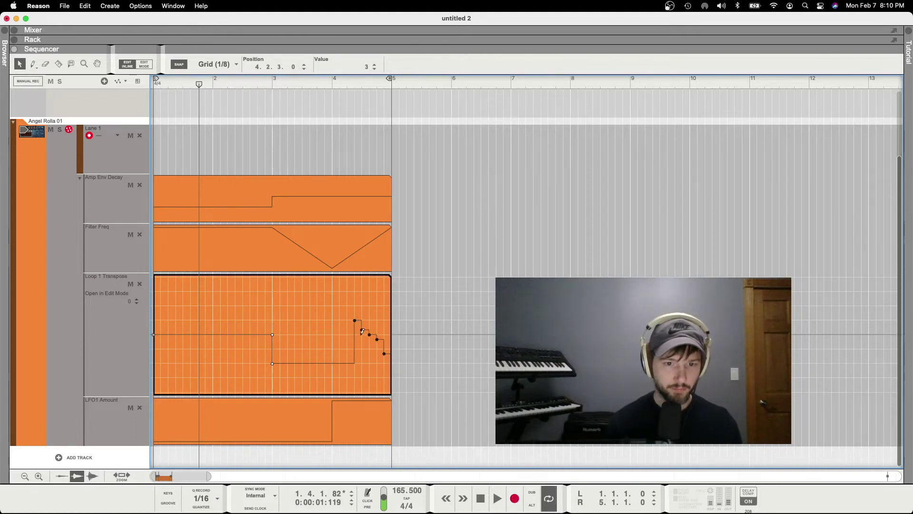
key(super+z)
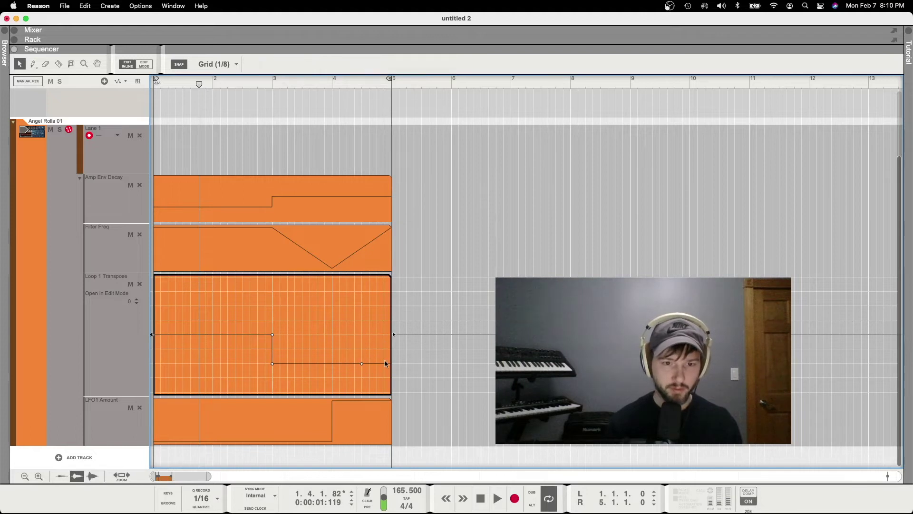
drag(377, 359, 376, 326)
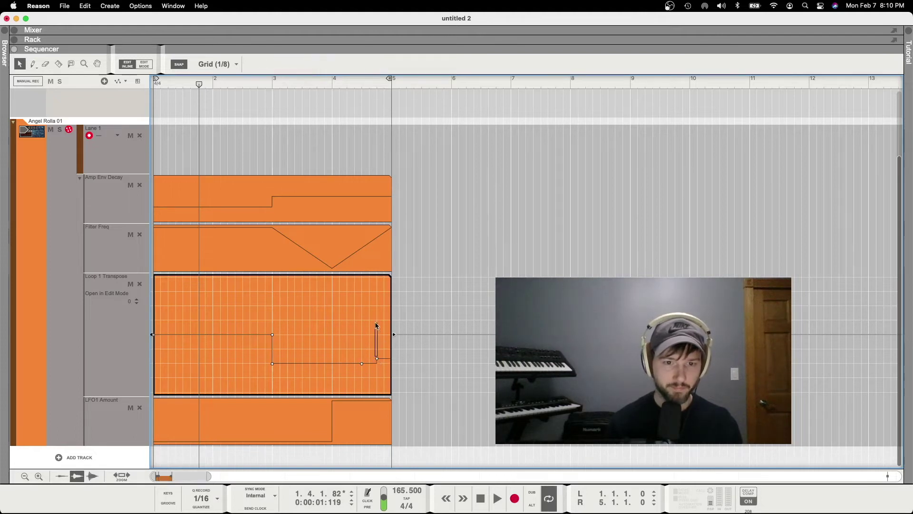
drag(377, 359, 370, 309)
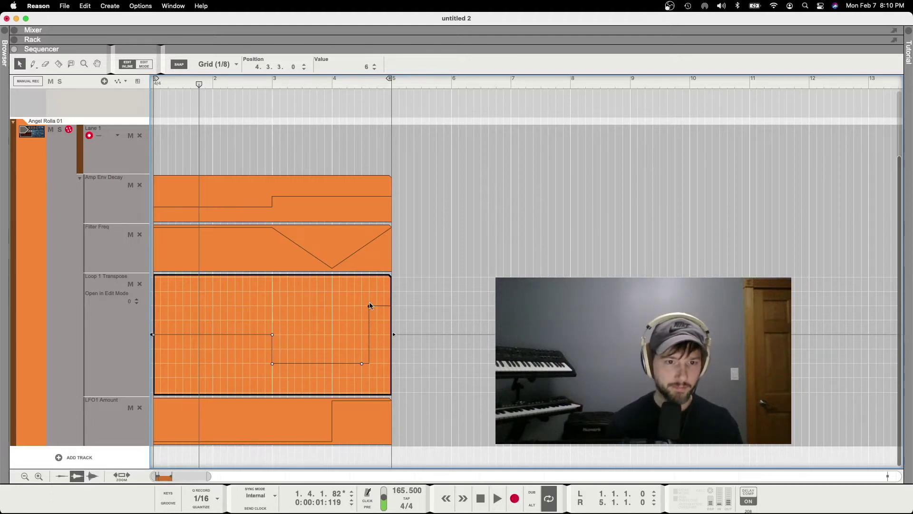
Play the loop from bar 1 to audition the transpose automation, then stop playback
drag(201, 84, 103, 84)
key(space)
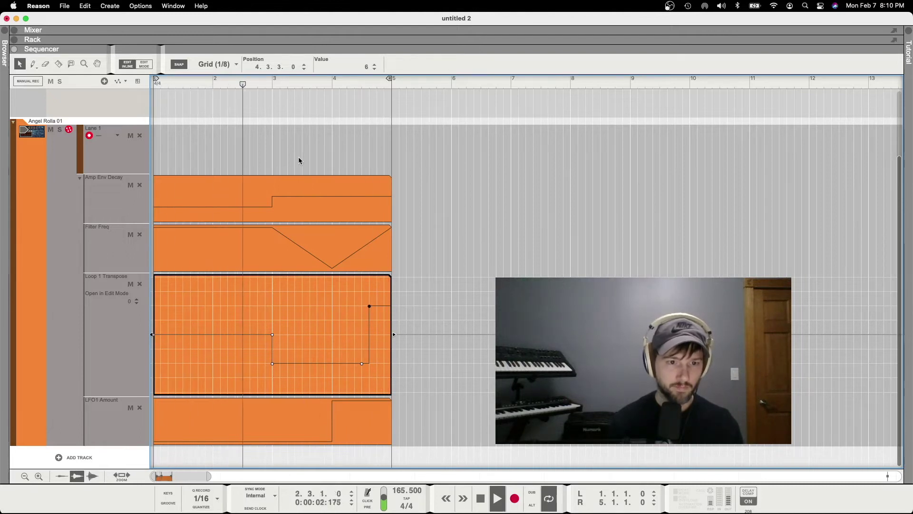
key(space)
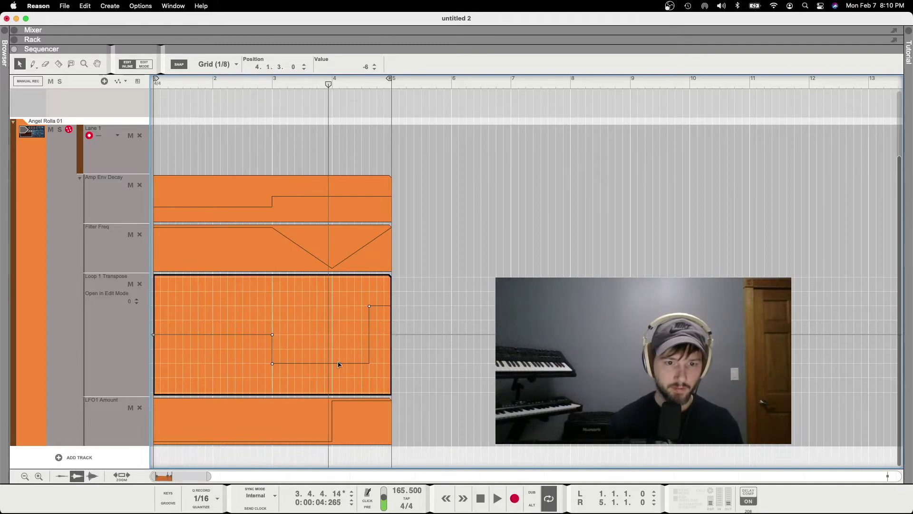
Move the transpose jump from -6 to 6 to the start of bar 4 and play the loop to check it
drag(369, 306, 333, 307)
key(space)
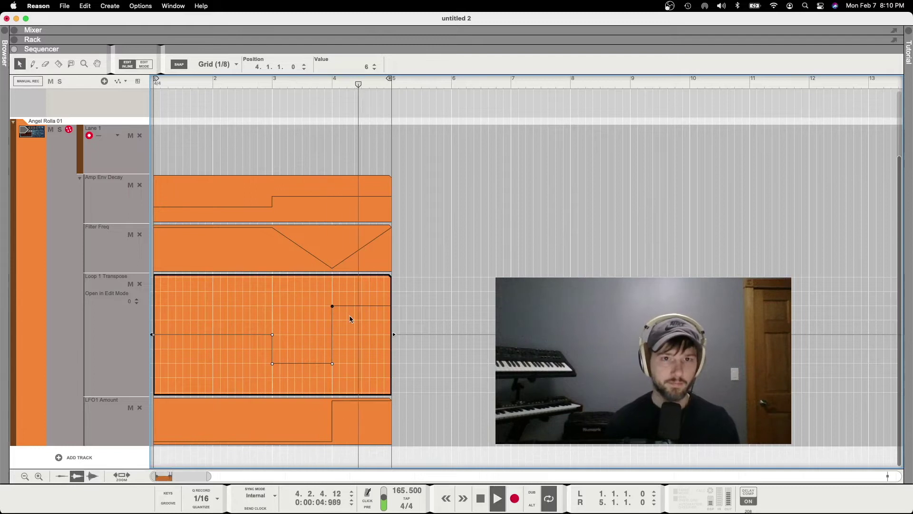
key(space)
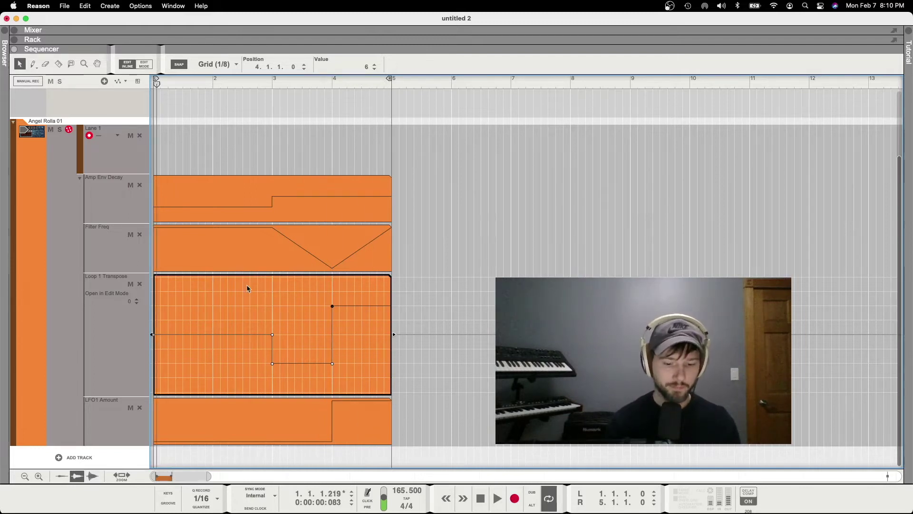
Return to the rack and play the loop while watching the automated Dr. OctoRex controls, then stop playback
key(F6)
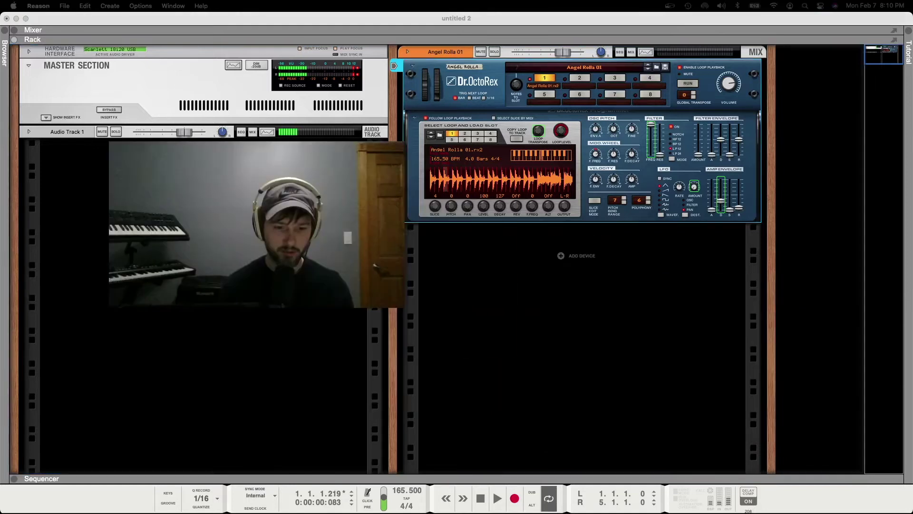
click(482, 498)
key(space)
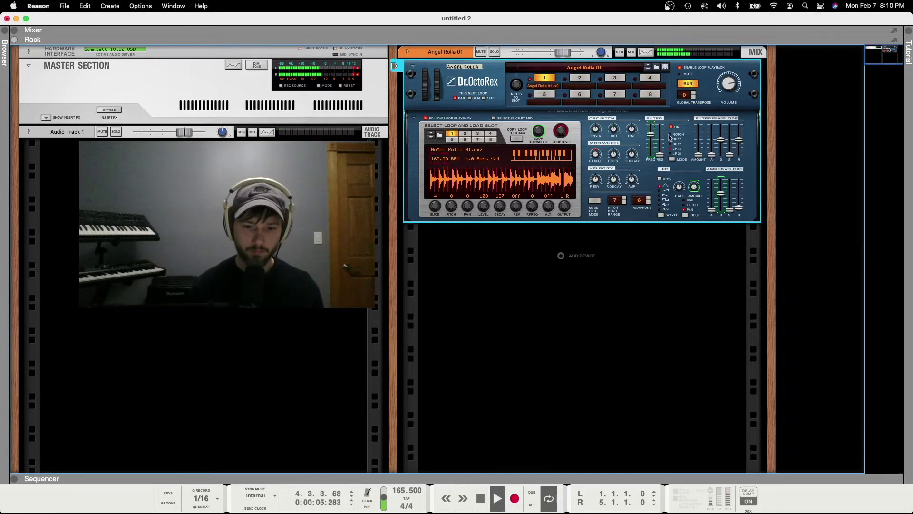
key(space)
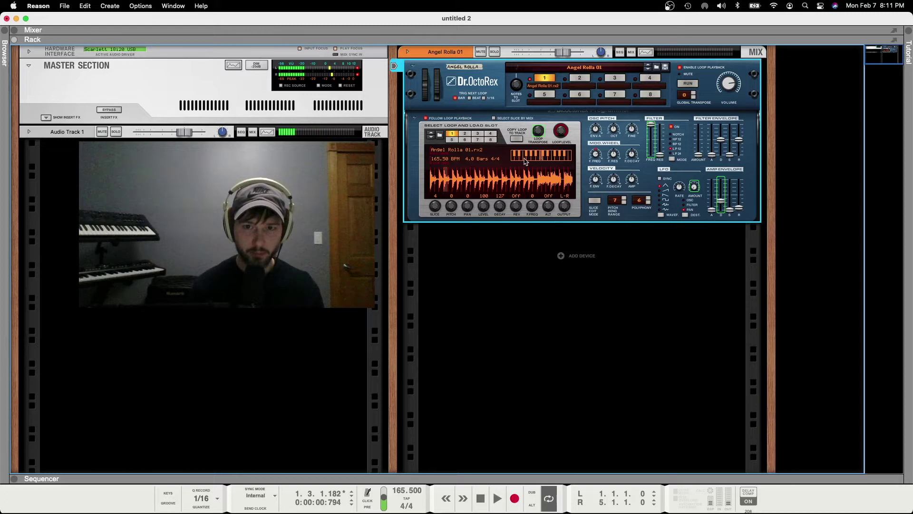
key(space)
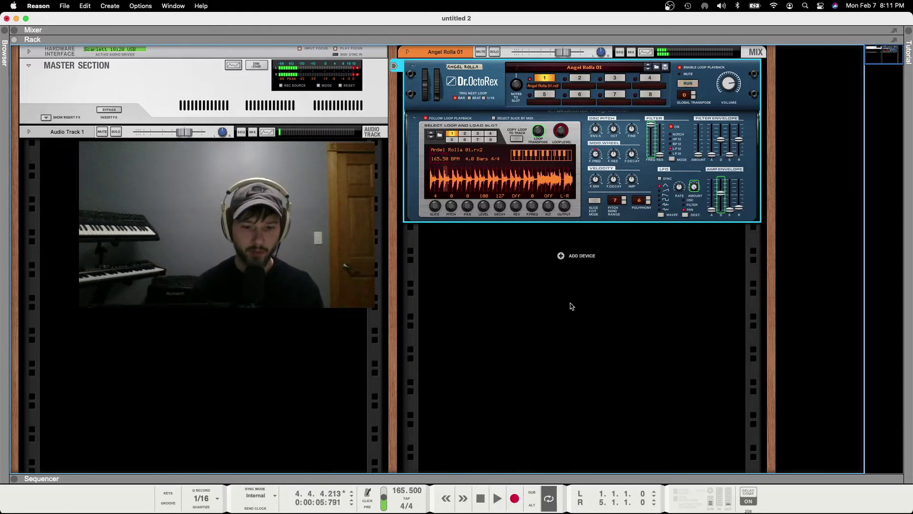
key(F7)
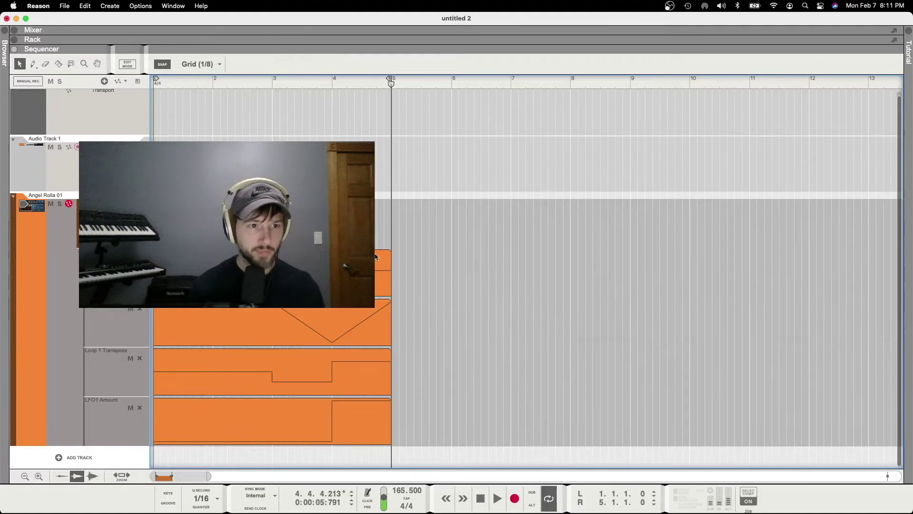
key(F6)
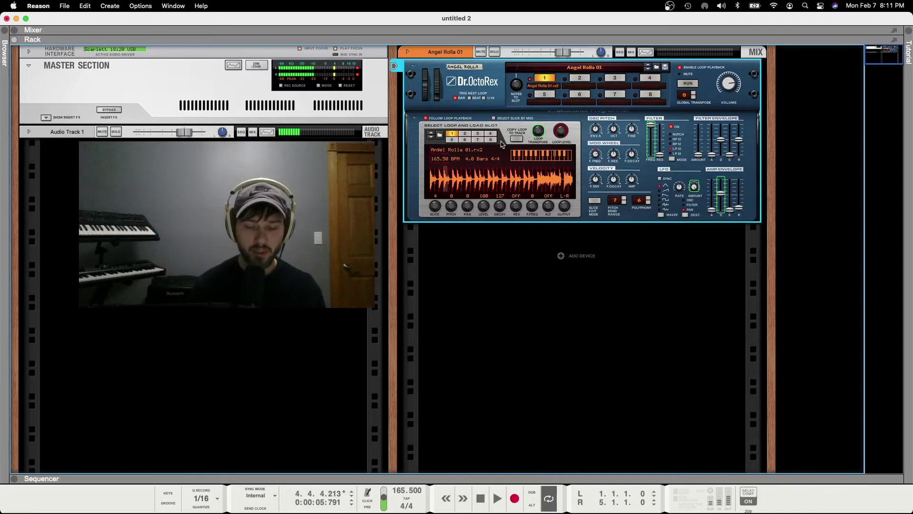
key(F7)
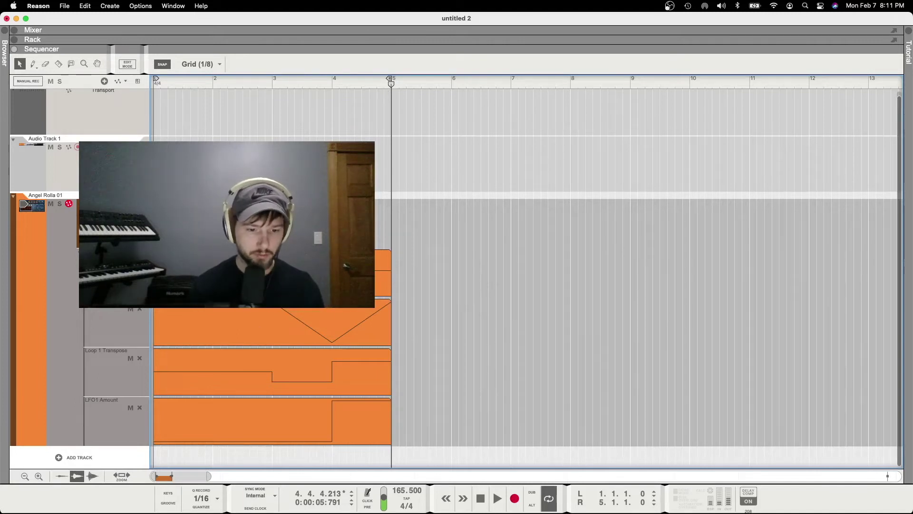
drag(227, 225, 747, 165)
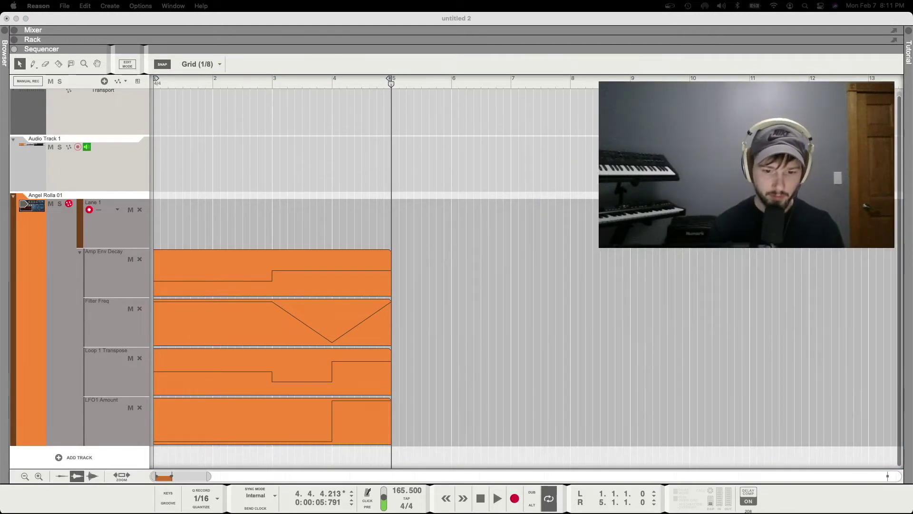
click(577, 344)
Copy the Dr. OctoRex loop to its sequencer track and open the new note clip to show its slices from bar 1 to bar 5
key(F6)
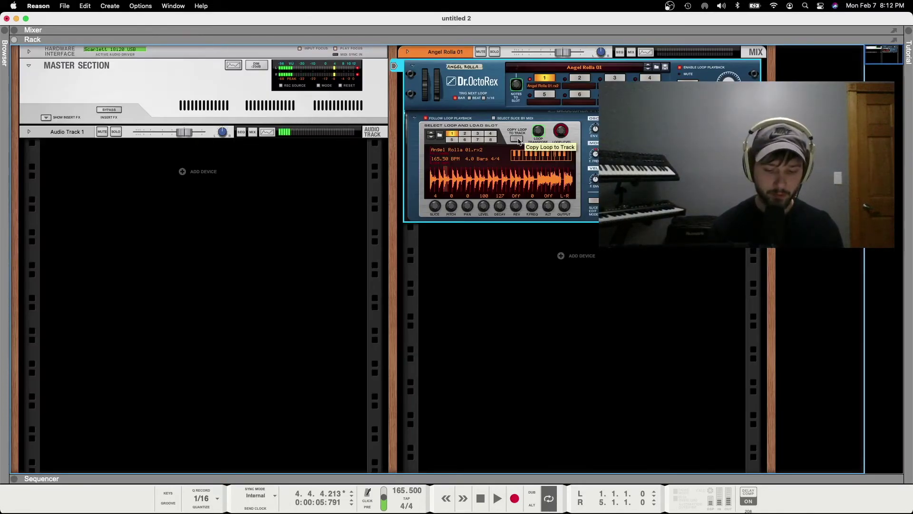
click(517, 139)
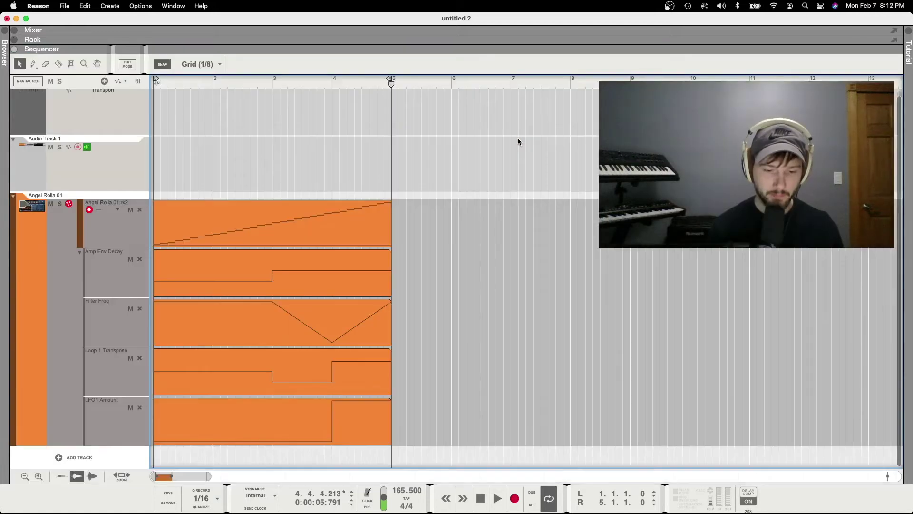
click(295, 228)
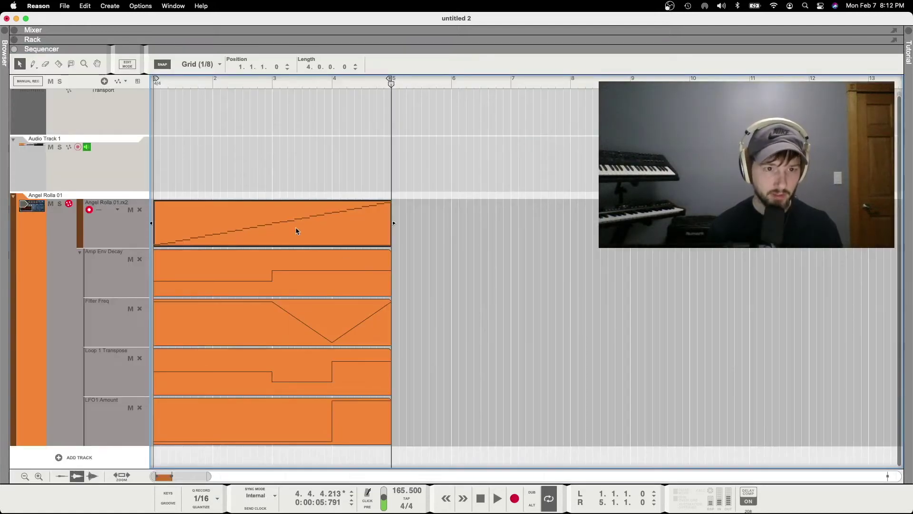
double_click(287, 227)
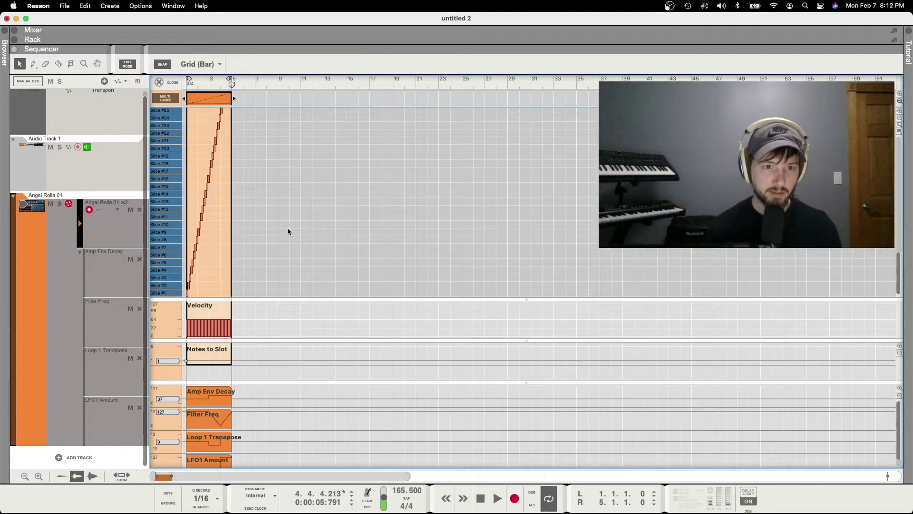
scroll(249, 257, up, 4)
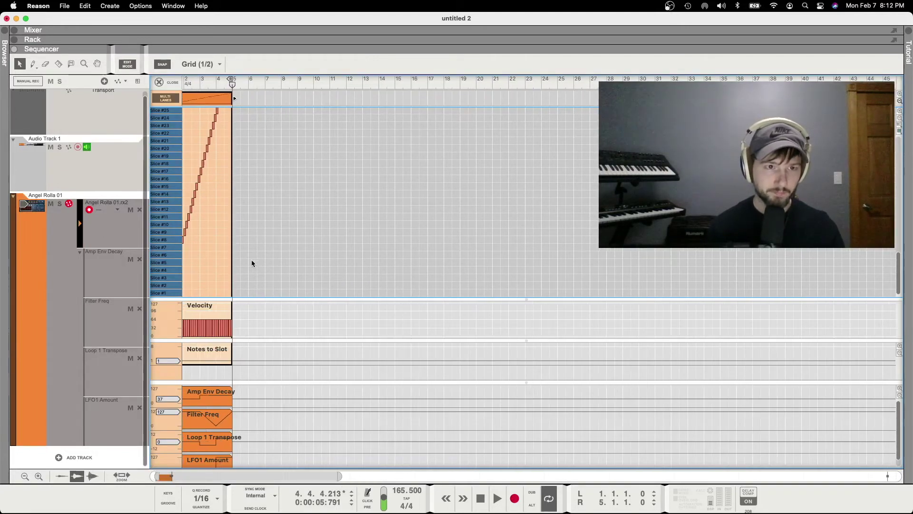
scroll(252, 263, up, 6)
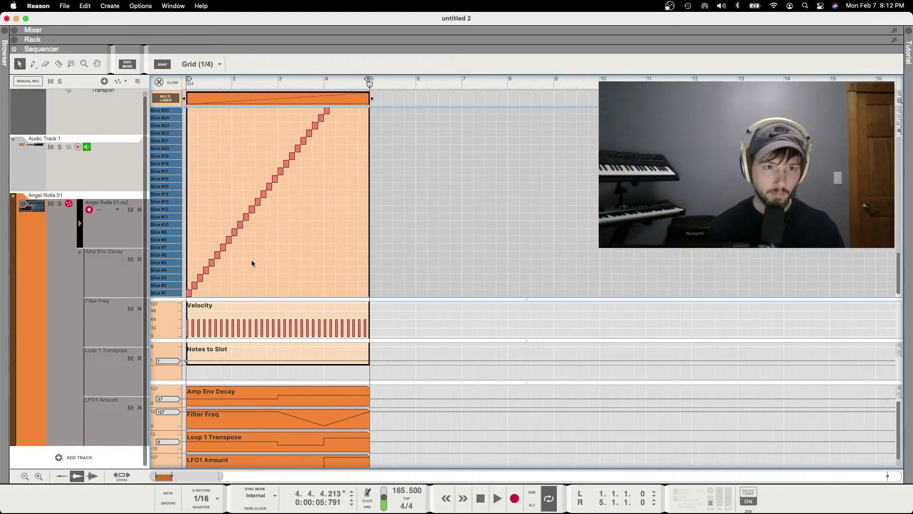
scroll(251, 259, up, 2)
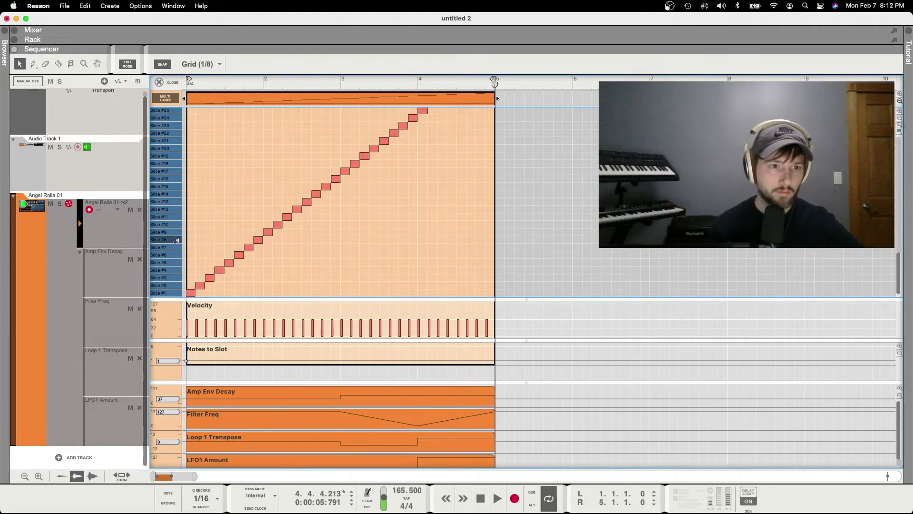
Play the copied slice notes from bar 1 alongside the Dr. OctoRex loop, then stop playback
drag(204, 84, 164, 89)
key(space)
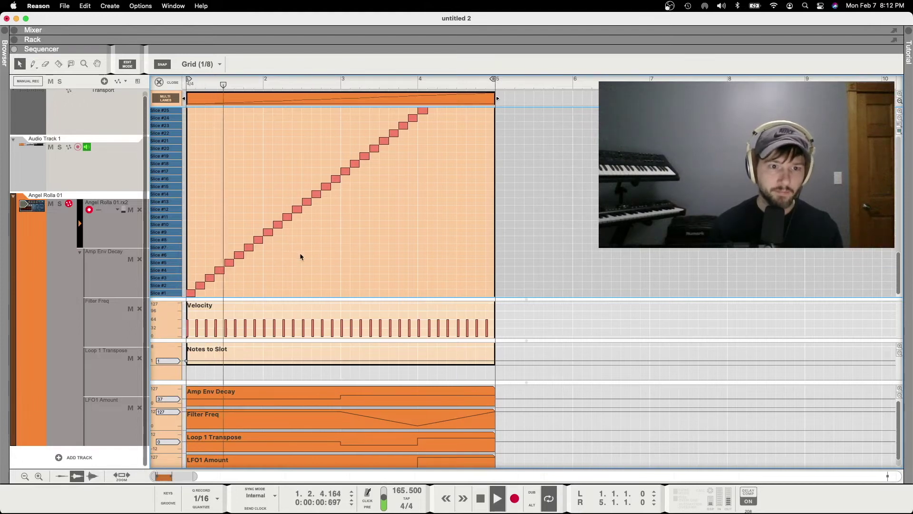
key(space)
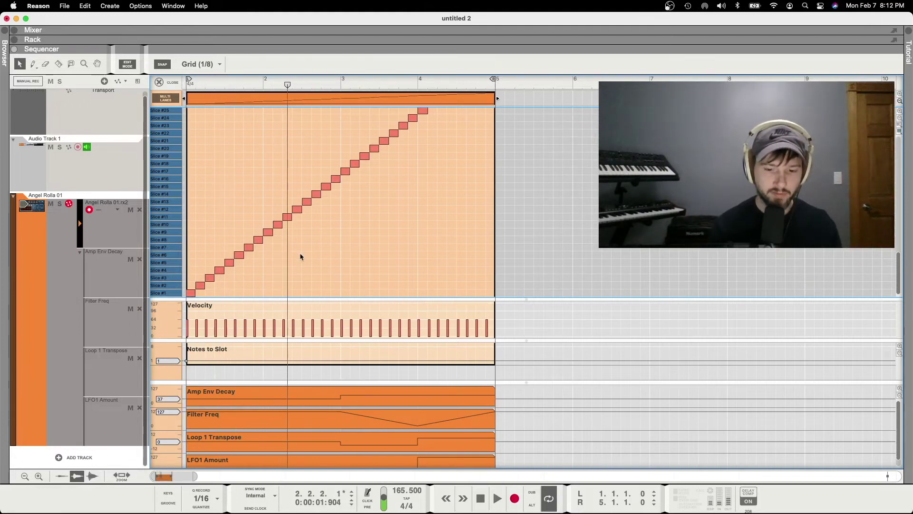
Turn off Enable Loop Playback on the Dr. OctoRex in the rack and return to the sequencer
key(F6)
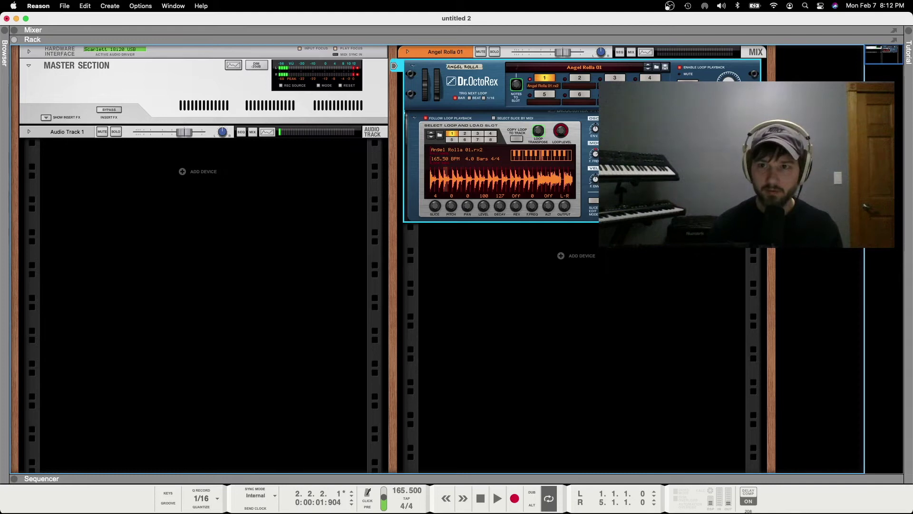
click(680, 68)
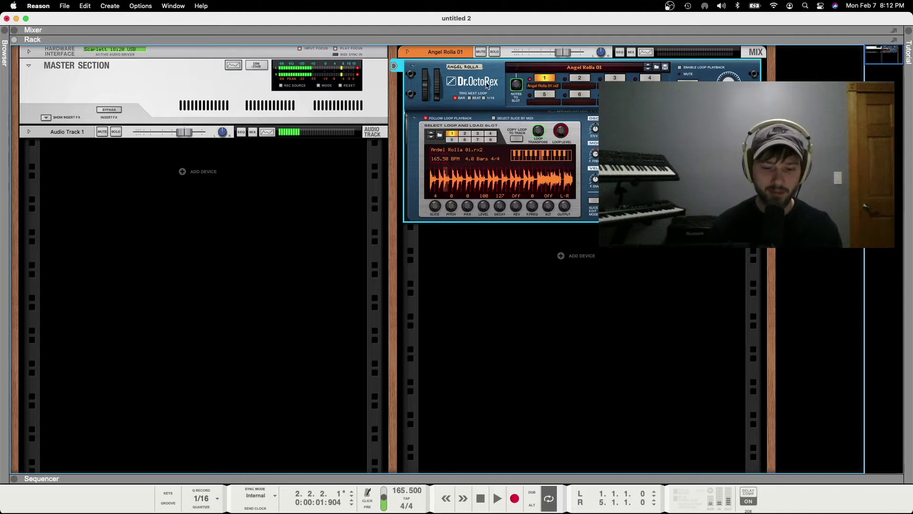
key(F7)
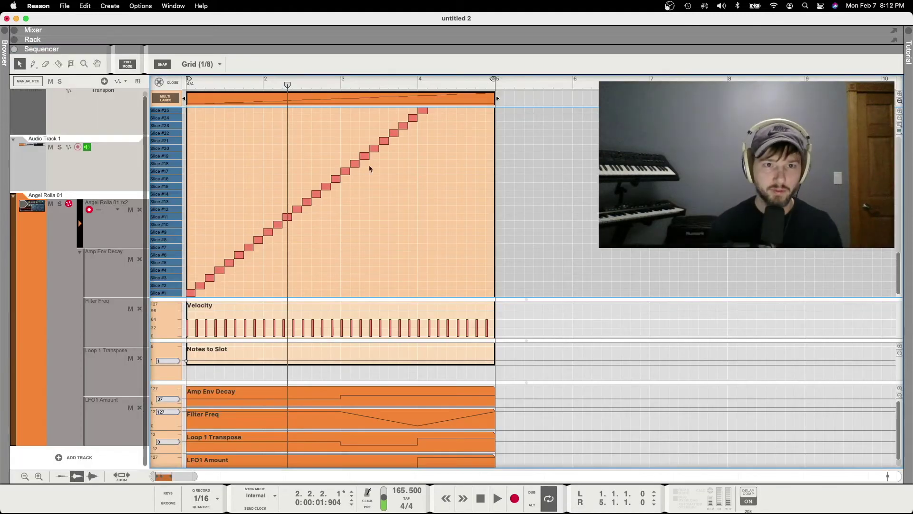
Play the clip from bar 1 to hear the slice notes without the internal loop, then stop playback
drag(399, 142, 267, 241)
click(365, 218)
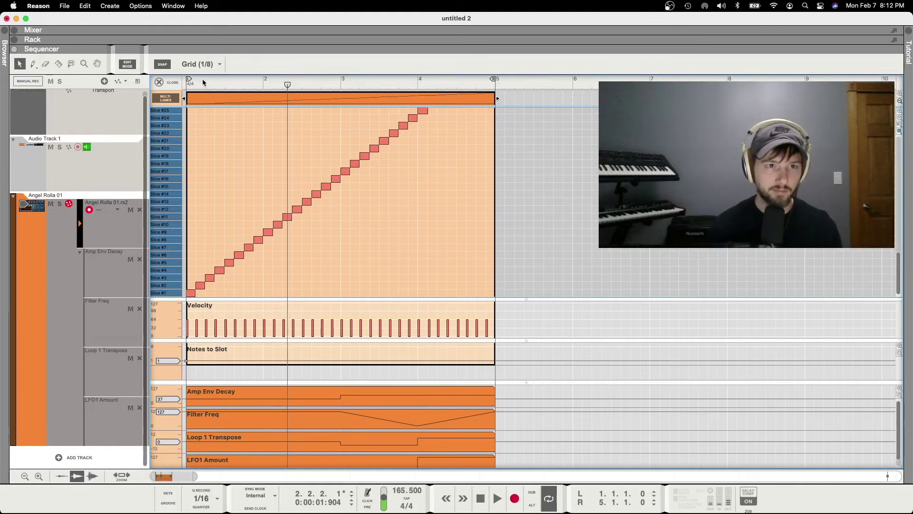
click(188, 81)
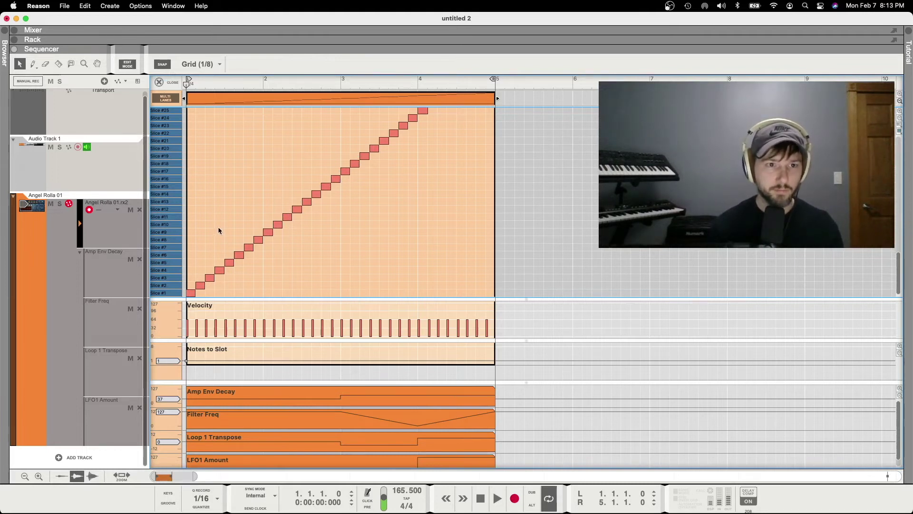
key(space)
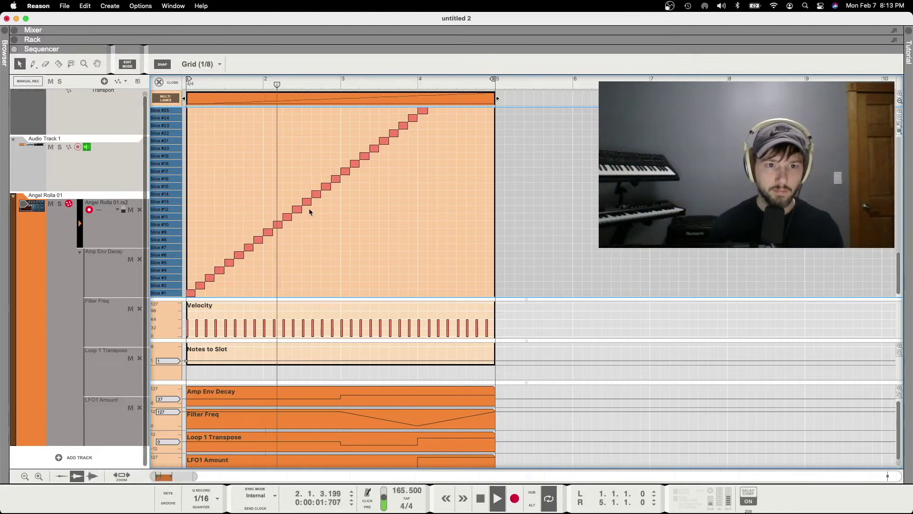
key(space)
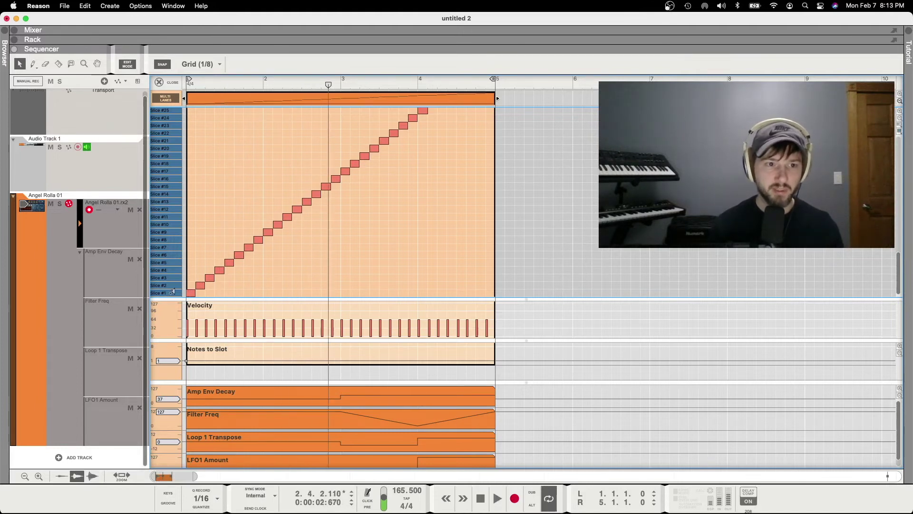
Audition Slice #1 and look over the slice notes up to the end of the clip
click(173, 291)
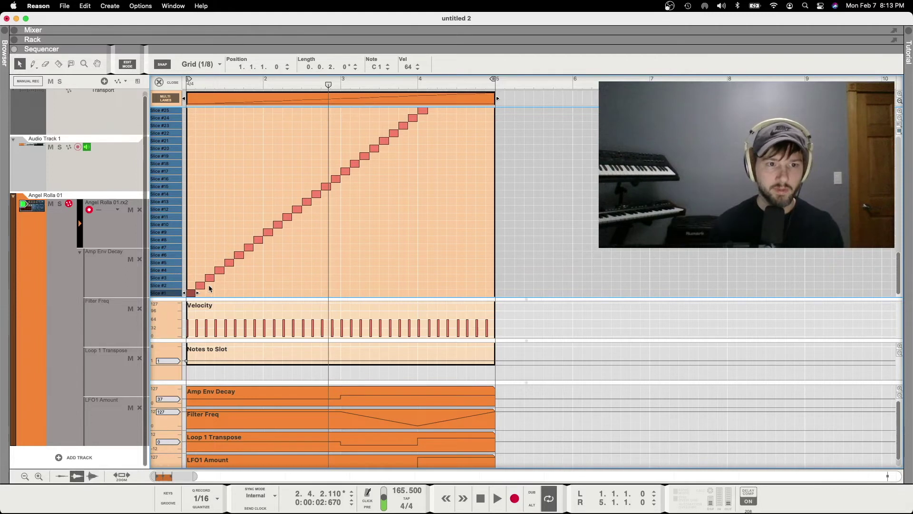
click(228, 284)
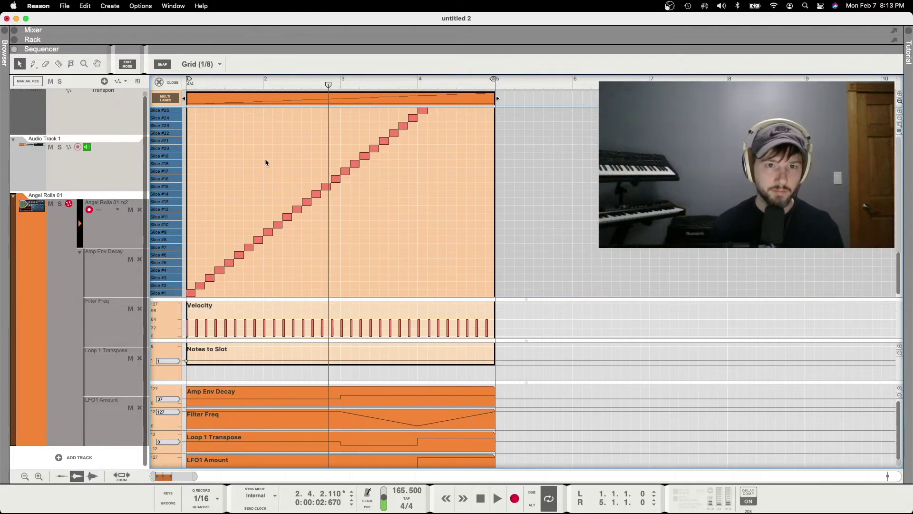
scroll(275, 172, down, 5)
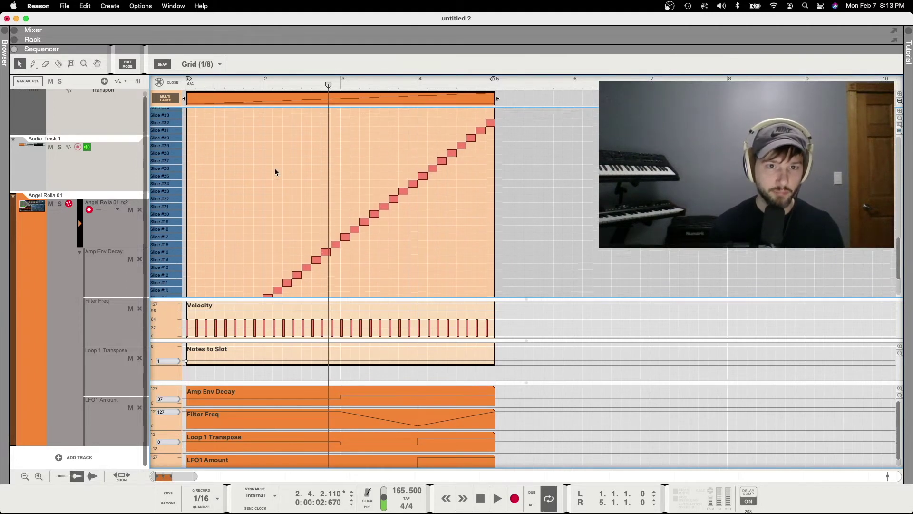
scroll(275, 171, up, 6)
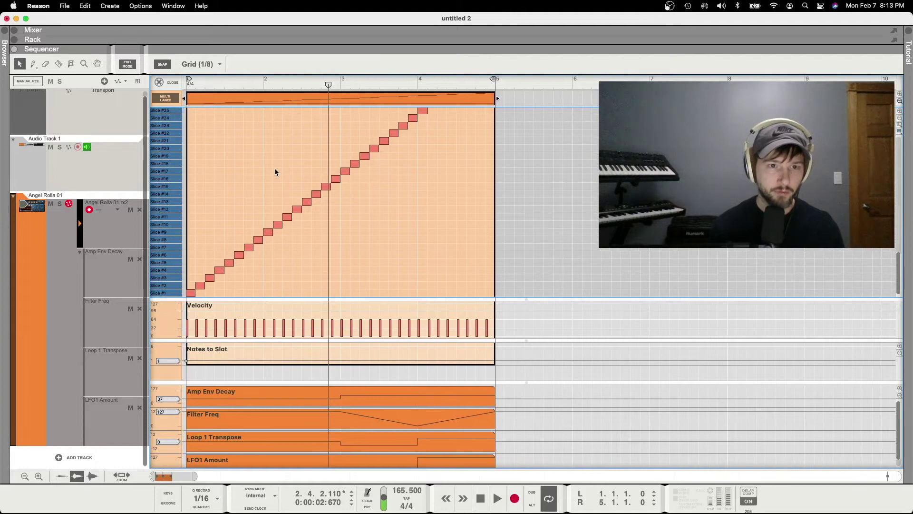
Delete all slice notes from bar 3 to the end of the clip
drag(344, 179, 507, 38)
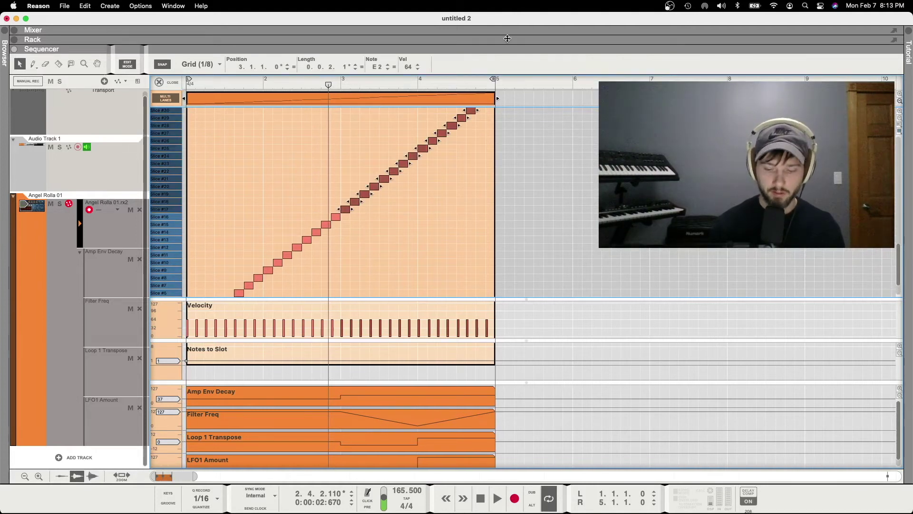
key(Delete)
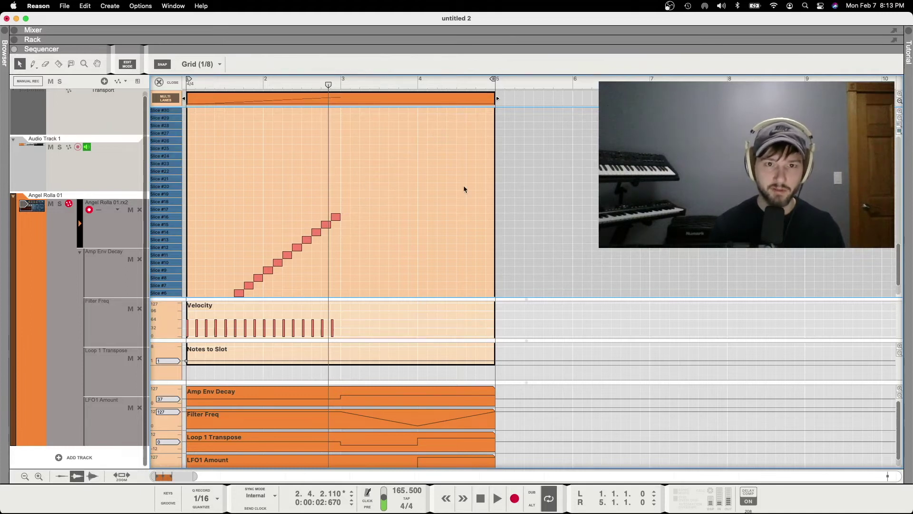
scroll(463, 185, down, 3)
scroll(464, 189, down, 1)
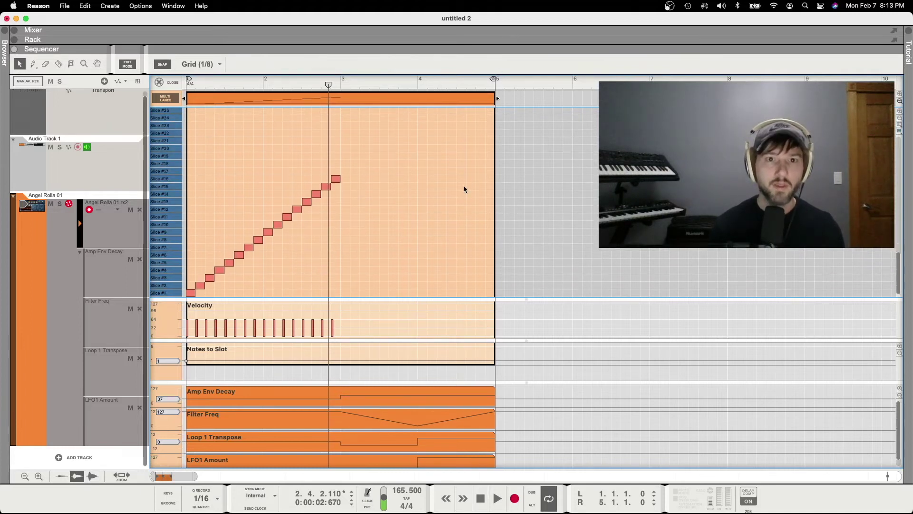
Shorten the clip to end at bar 3, duplicate it, and join both copies into one four-bar clip opened for editing
drag(499, 98, 335, 99)
key(super+d)
scroll(441, 95, right, 1)
drag(513, 98, 271, 94)
key(super+j)
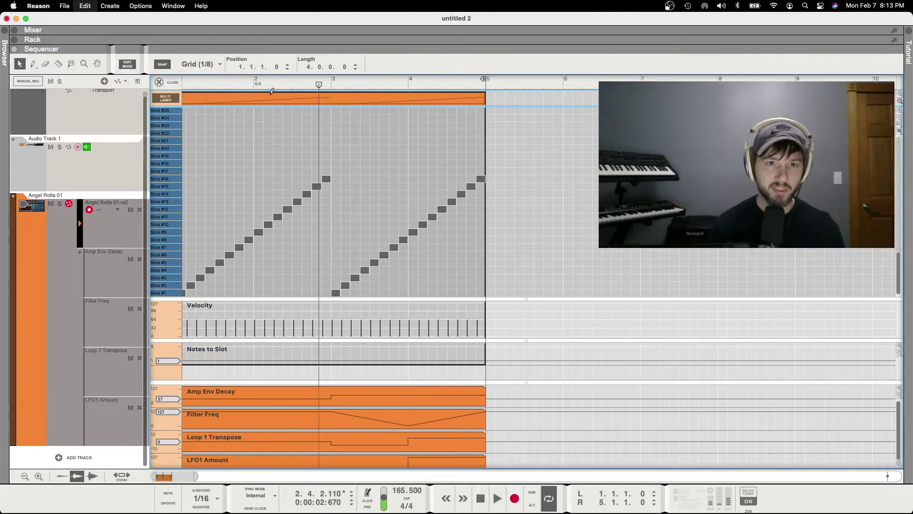
scroll(313, 193, left, 1)
double_click(314, 211)
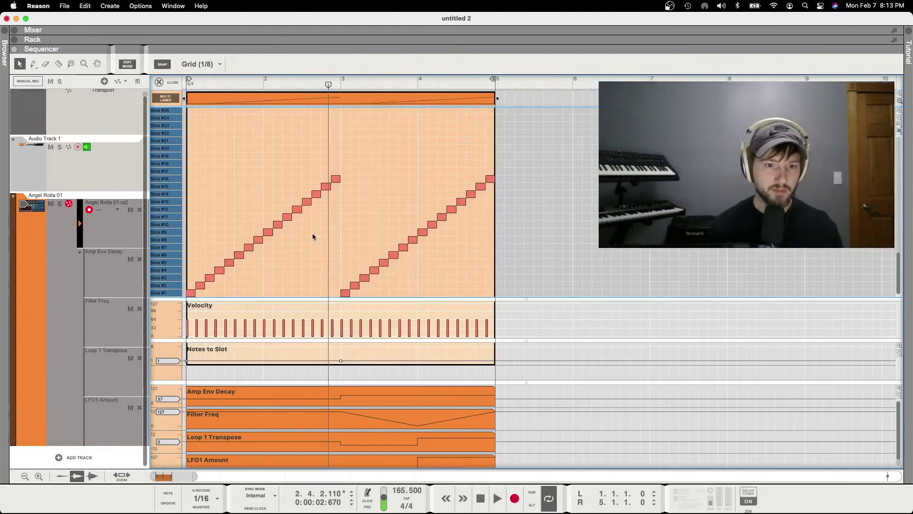
Repeat the opening Slice #1 note at 1.1.3 and 1.2.1, removing the first Slice #2 note, and play the result
click(195, 294)
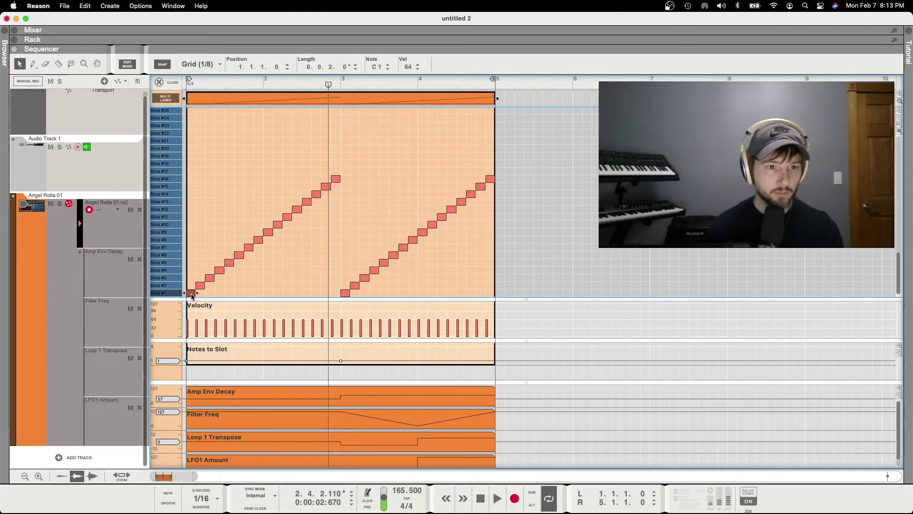
key(super+d)
drag(213, 296, 203, 295)
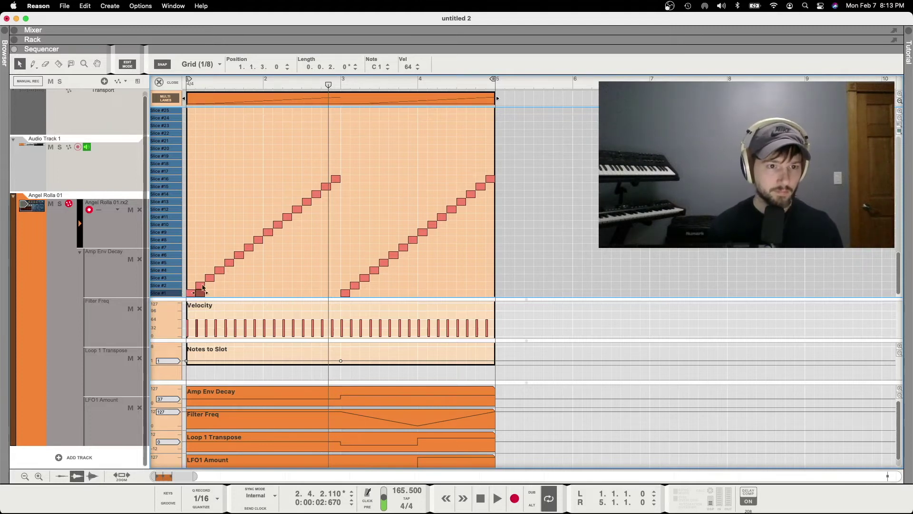
scroll(195, 292, up, 2)
key(super+d)
key(space)
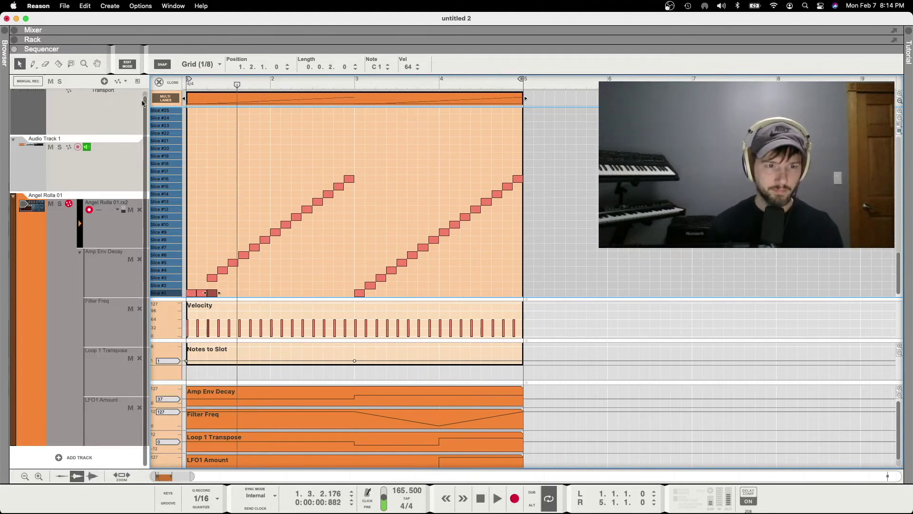
Scale the three opening Slice #1 notes to double tempo with the Tool Window and play them from bar 1
click(153, 293)
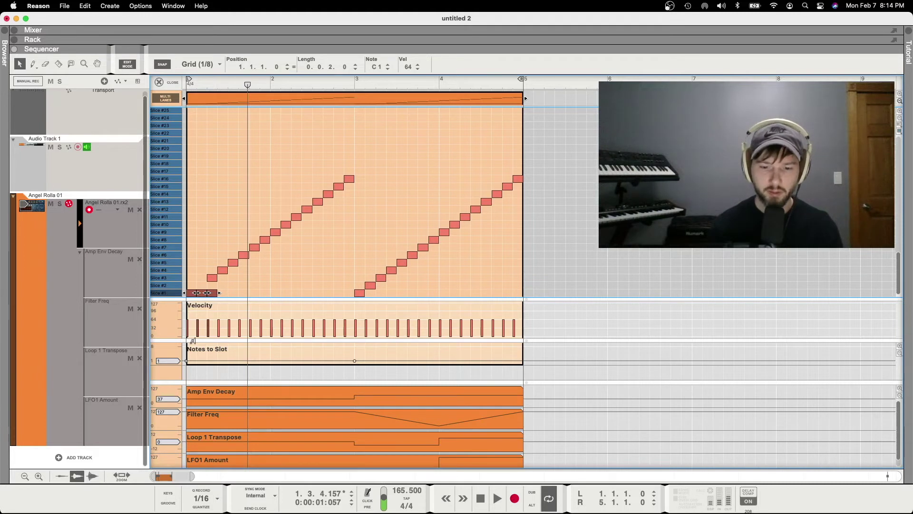
drag(725, 513, 627, 68)
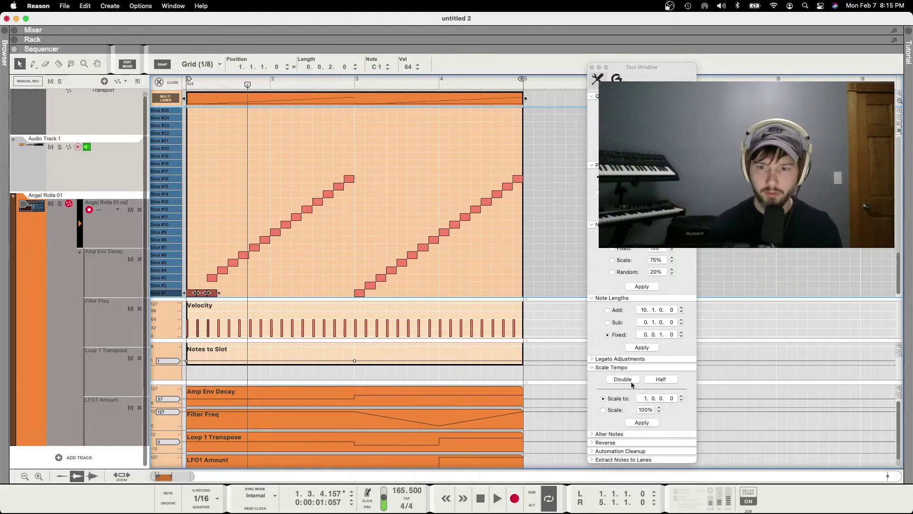
click(623, 379)
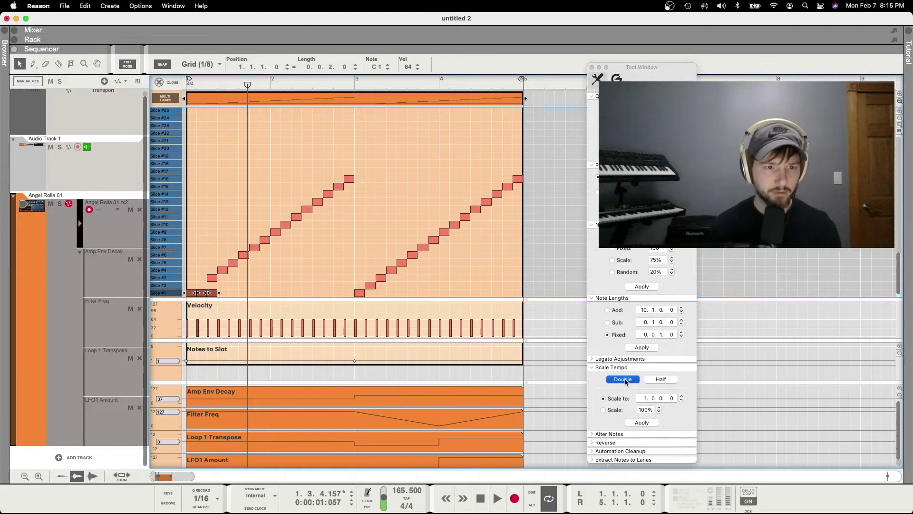
click(217, 293)
click(199, 81)
key(space)
key(space)
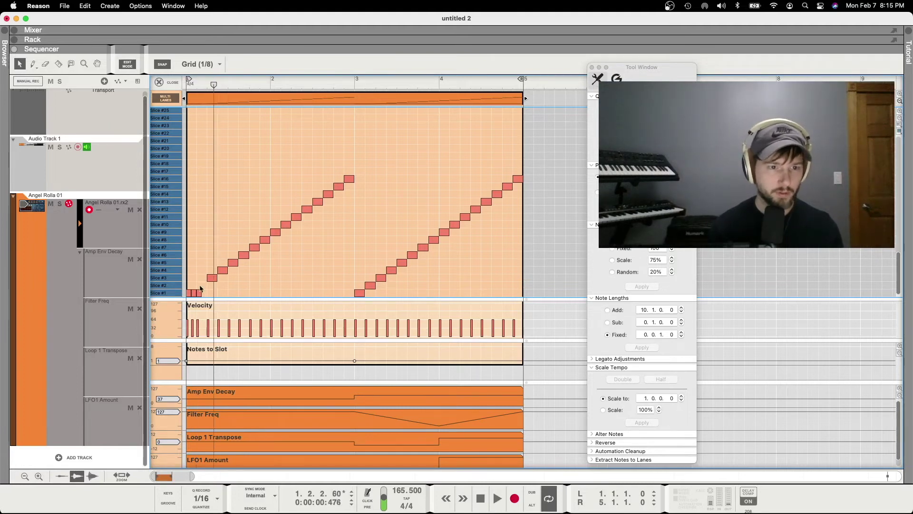
Add a Slice #2 note at 1.1.3, lower its velocity to 61, and play the clip to check it
double_click(202, 287)
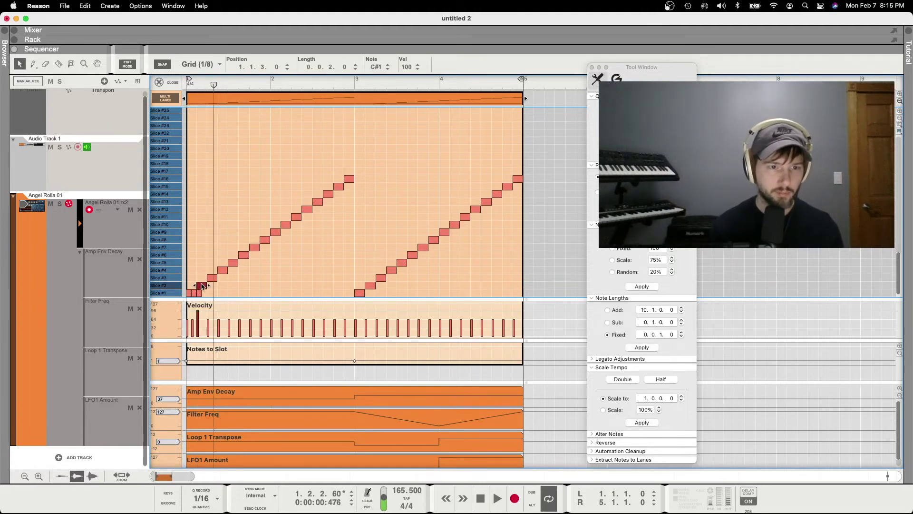
key(w)
click(199, 320)
key(q)
key(KP_0)
key(space)
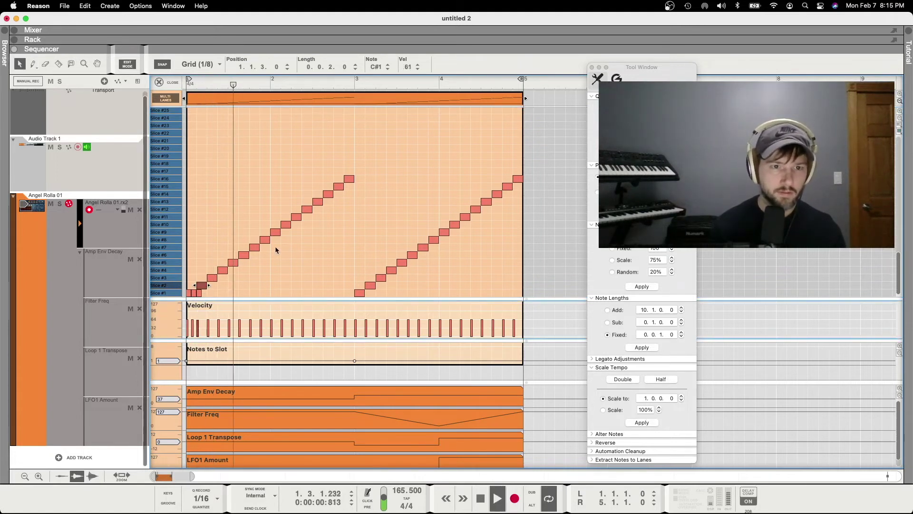
key(space)
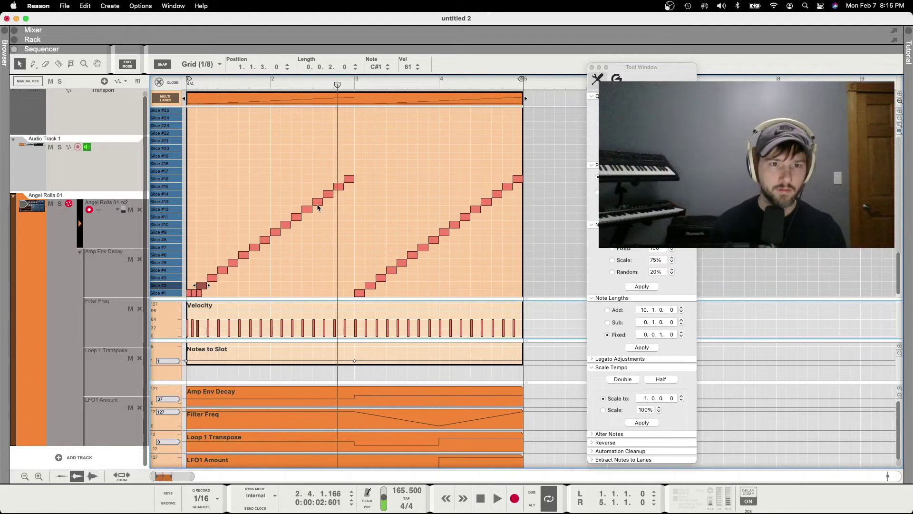
Repeat the Slice #14 note from 2.3.3 up to 3.2.1 to make six consecutive hits
click(318, 203)
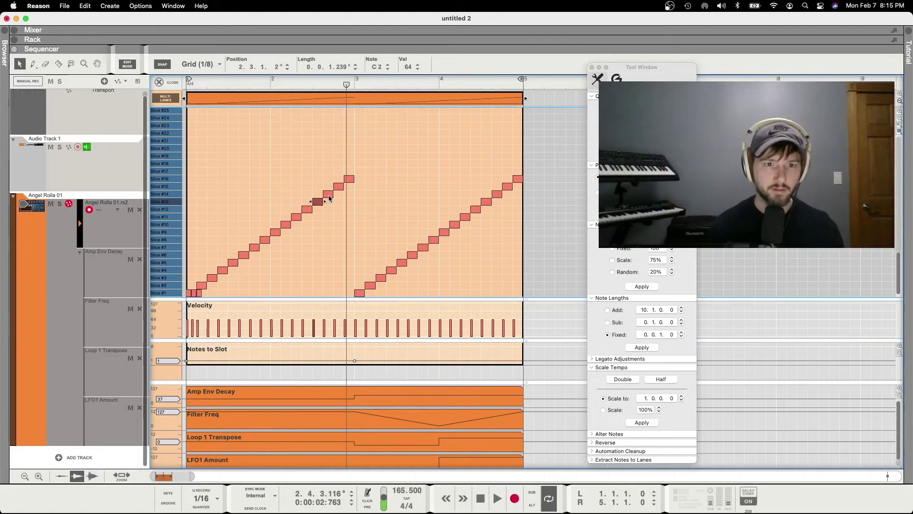
click(328, 194)
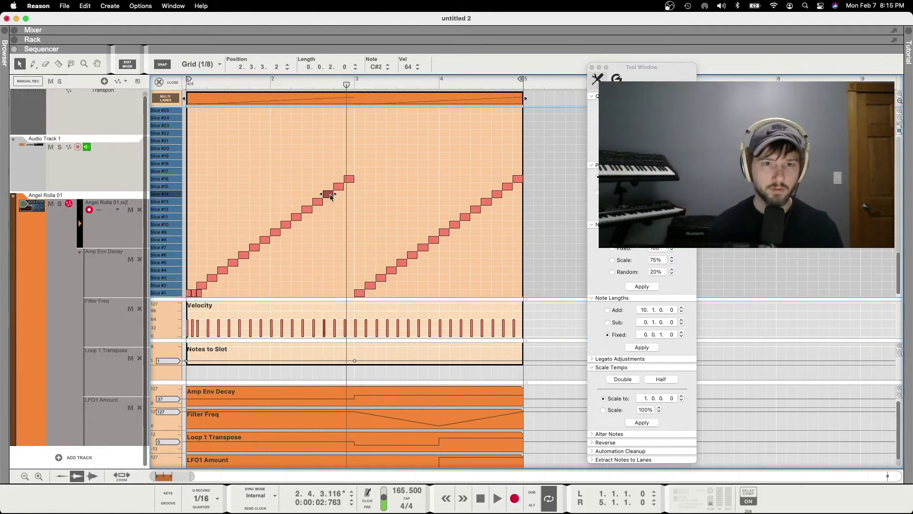
drag(346, 193, 332, 199)
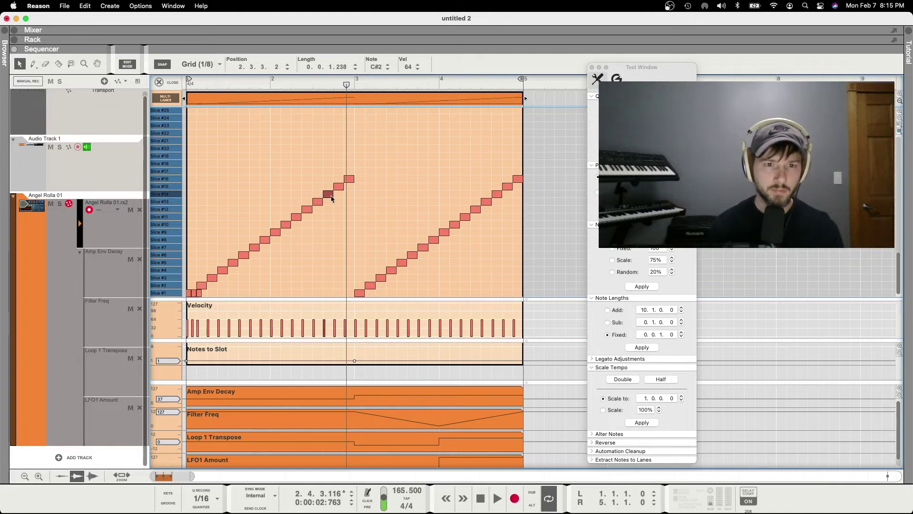
key(Right)
key(Right)
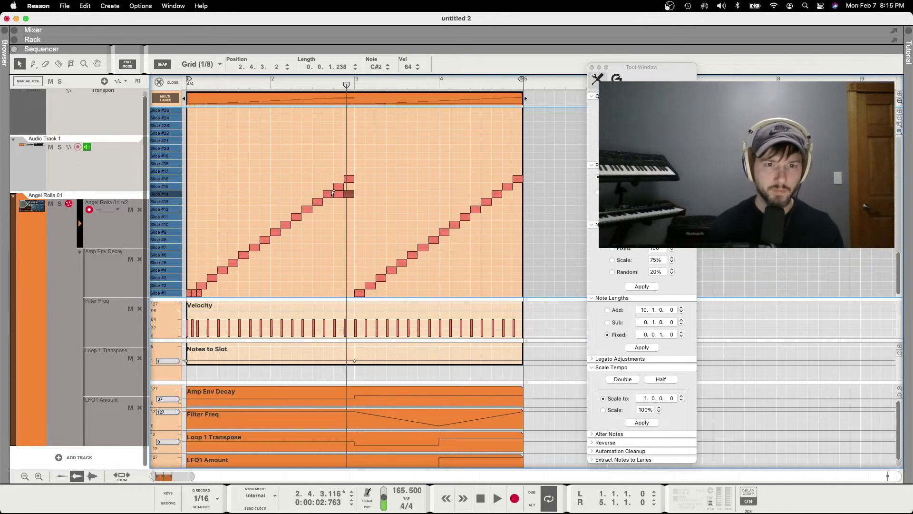
drag(367, 199, 376, 198)
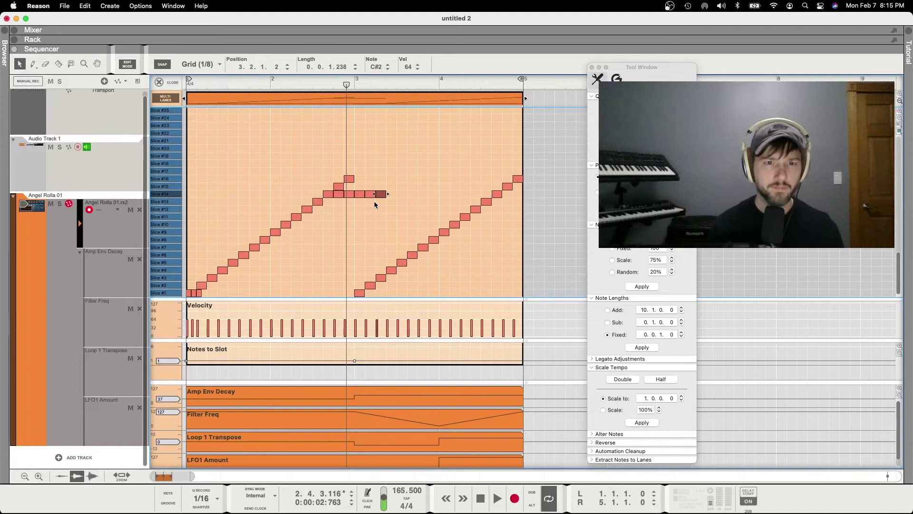
Select the six Slice #14 notes and apply Scale Tempo Double to them twice
drag(394, 196, 323, 190)
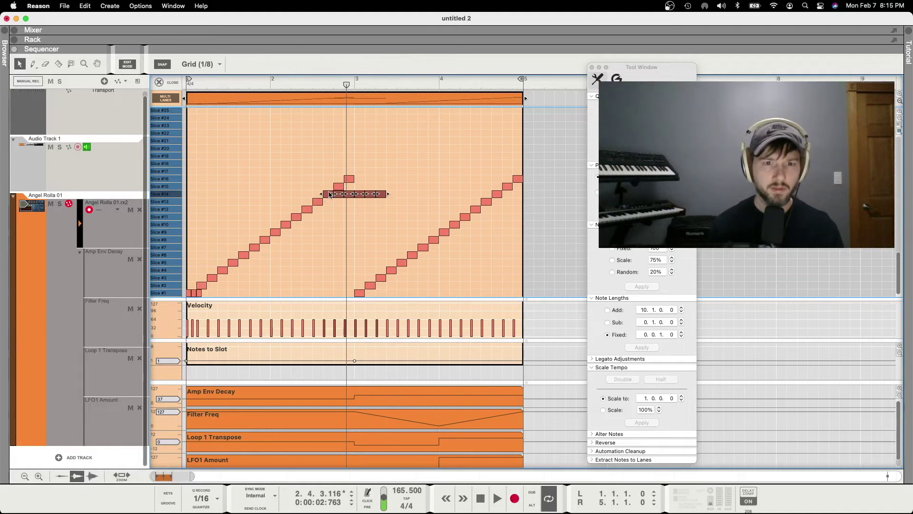
click(629, 380)
click(629, 381)
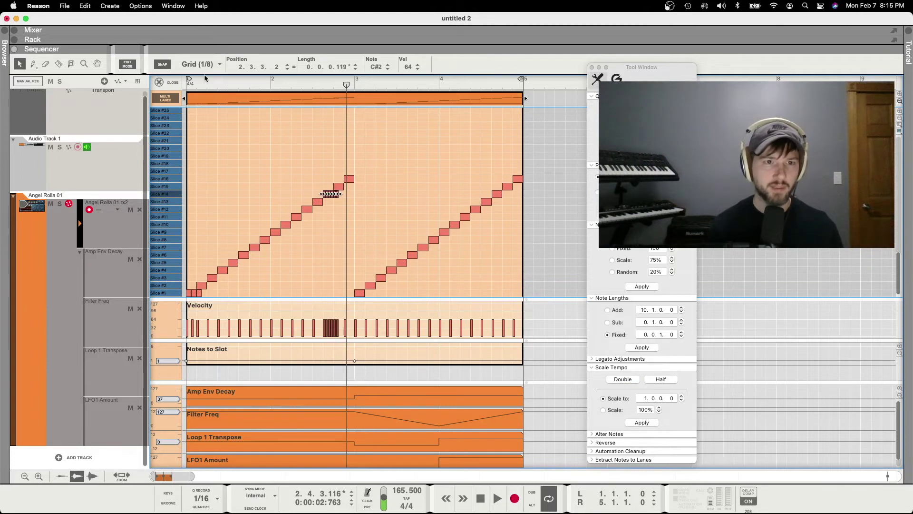
Play the edited clip from bar 1 to check the slice rolls, stop playback, and close the note editor
drag(203, 85, 106, 93)
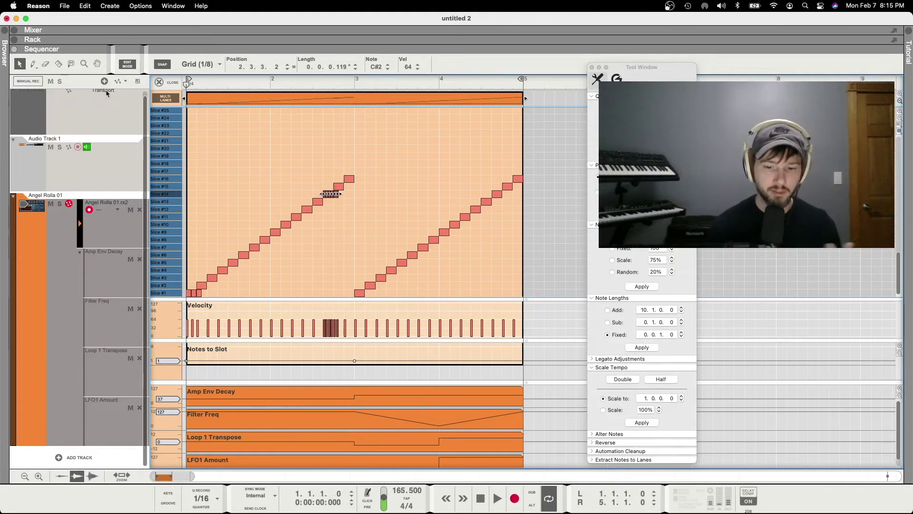
key(space)
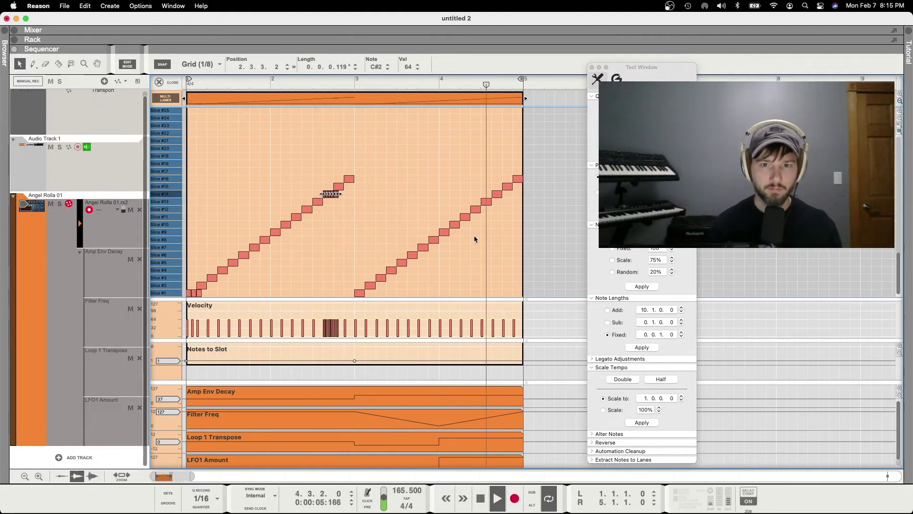
key(space)
click(373, 213)
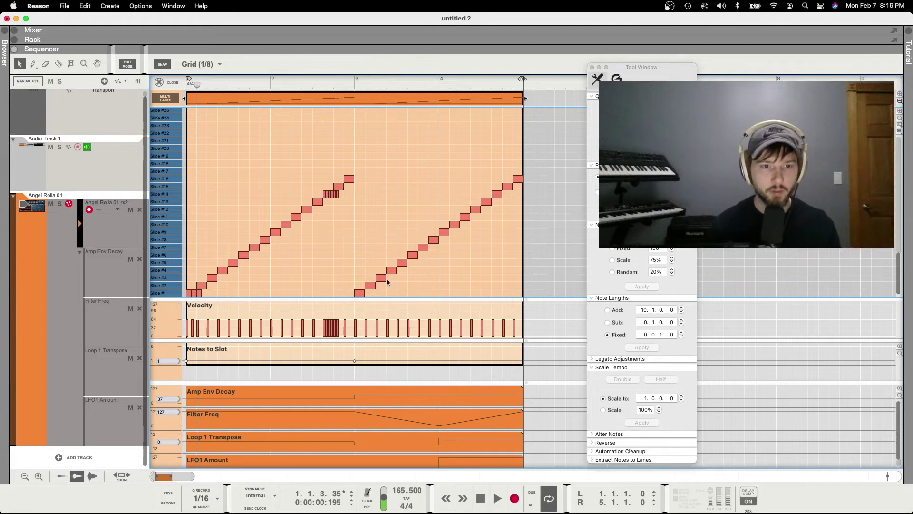
key(super+e)
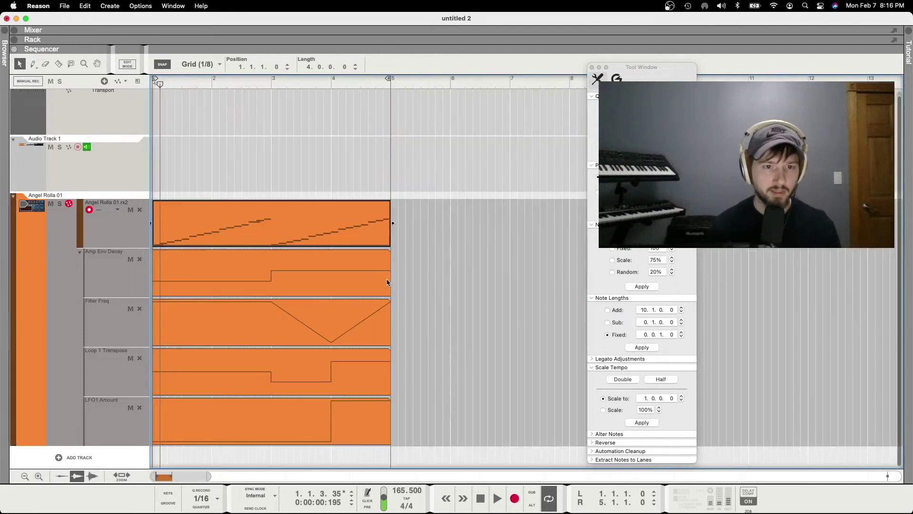
Show the Dr. OctoRex in the rack and hide the Tool Window
click(123, 316)
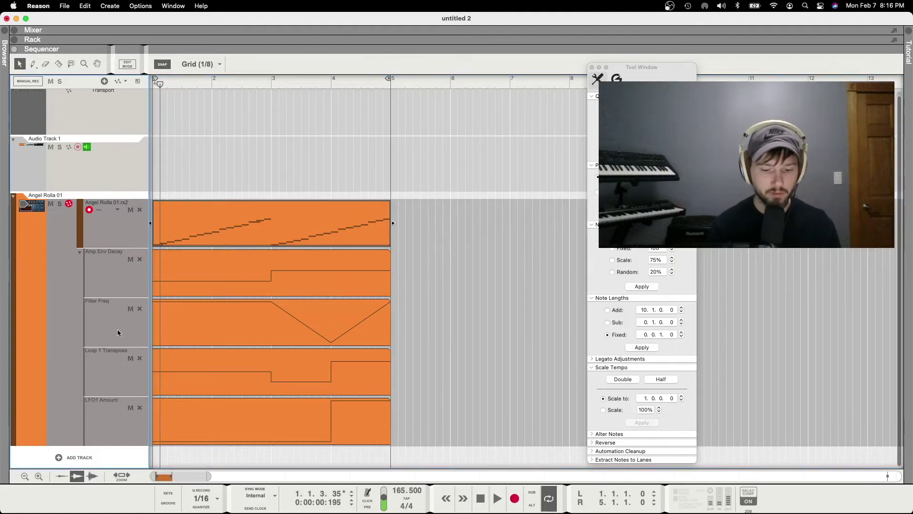
key(F6)
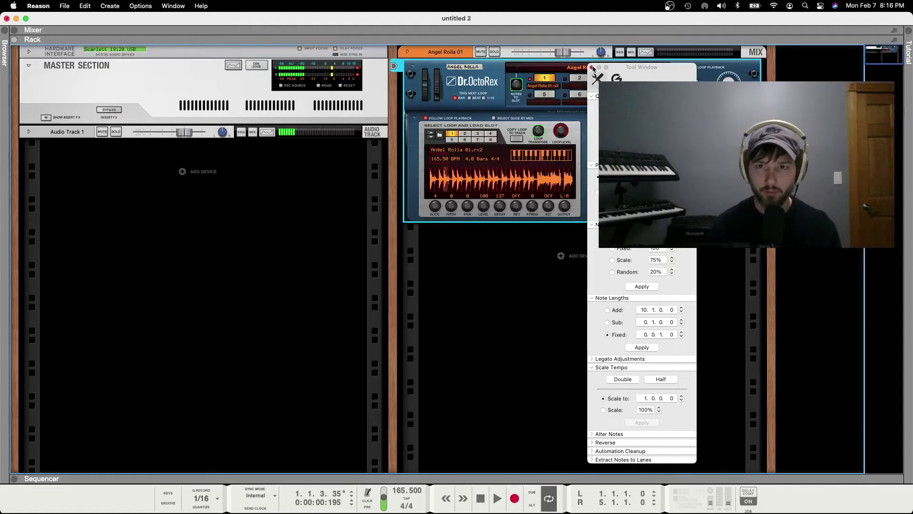
key(F8)
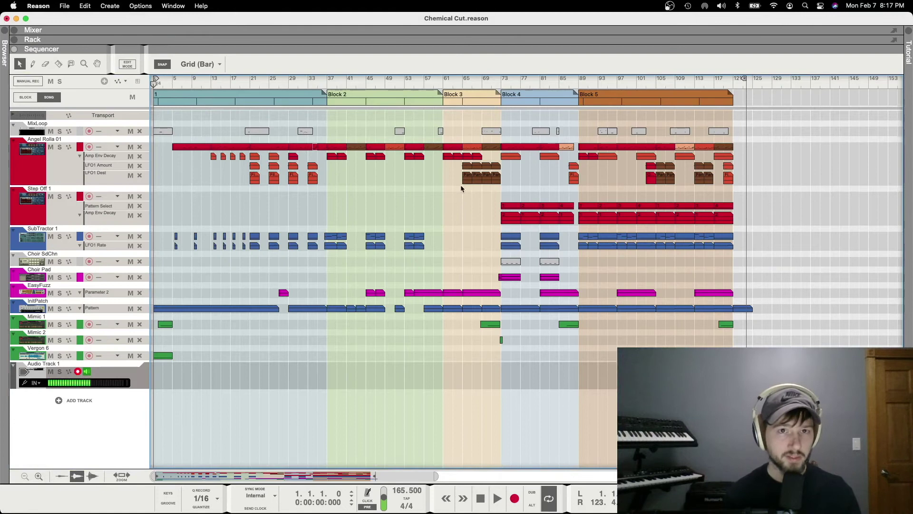
Select the Angel Rolla 01 track in the Chemical Cut song and enlarge the height of the track lanes
click(37, 143)
scroll(202, 176, down, 2)
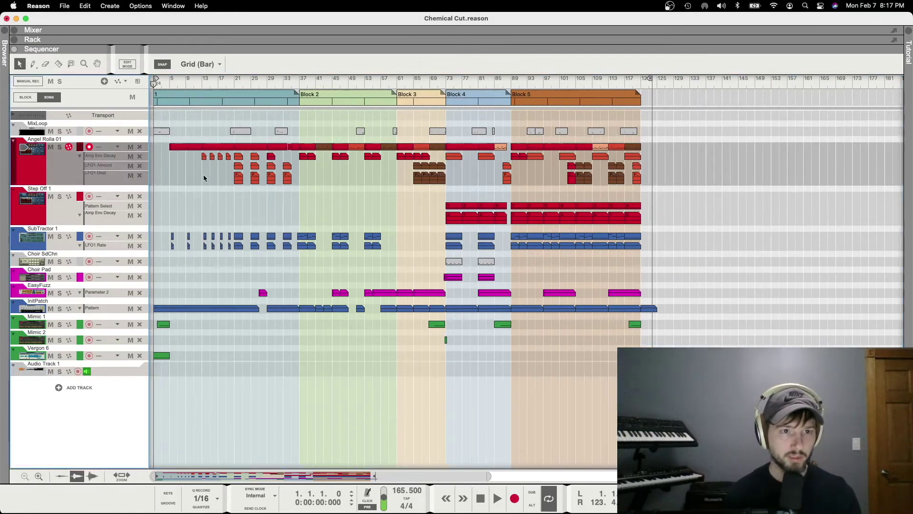
scroll(124, 170, up, 8)
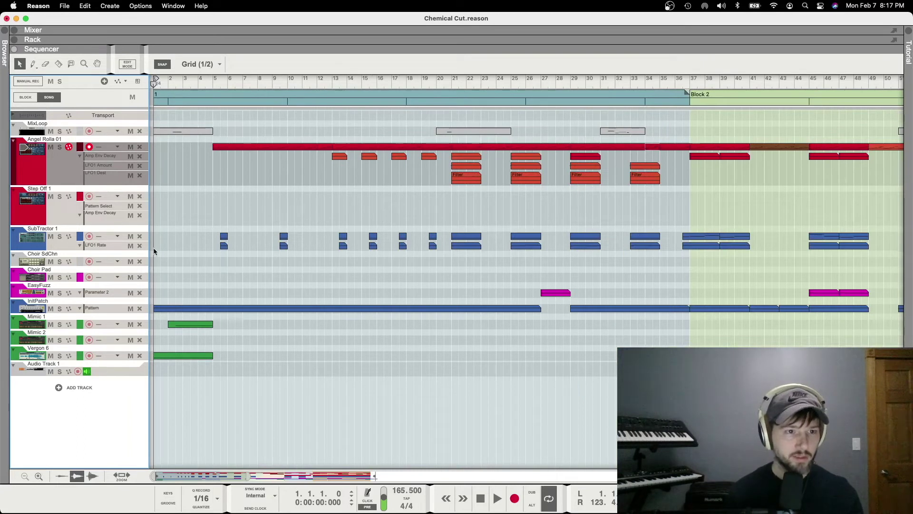
click(39, 476)
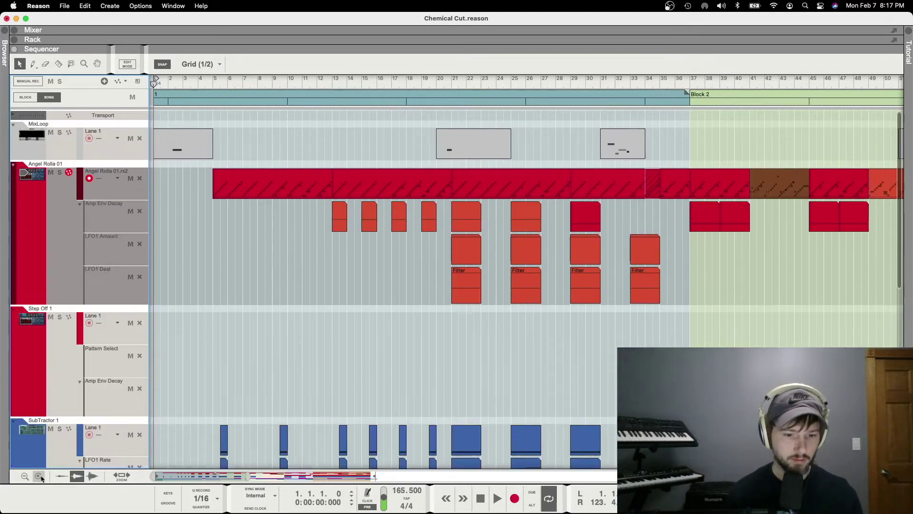
click(39, 475)
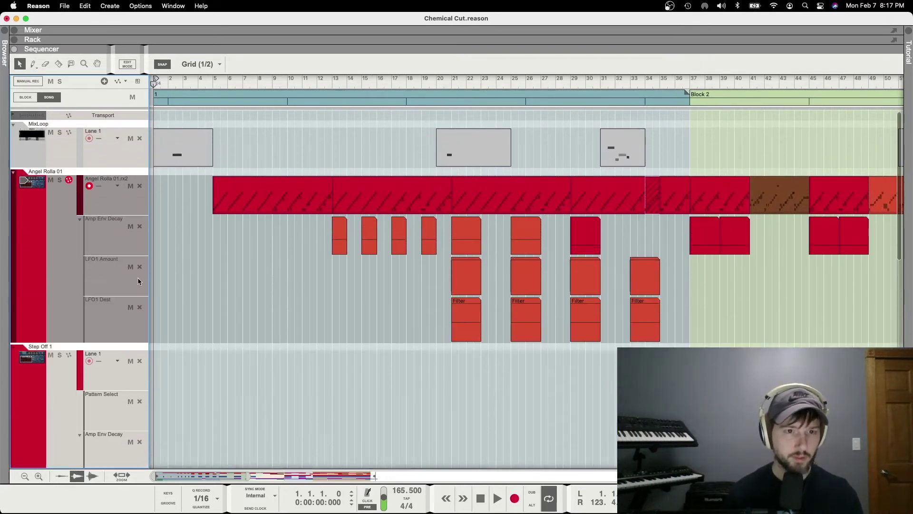
Open the Angel Rolla 01 clip at bar 5, examine its slice notes, and return to the arrangement
click(287, 205)
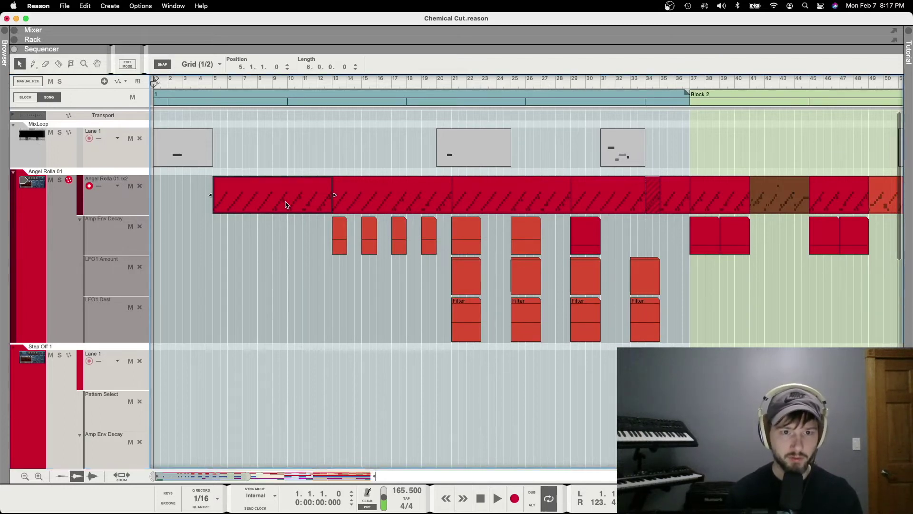
double_click(286, 205)
scroll(466, 276, right, 2)
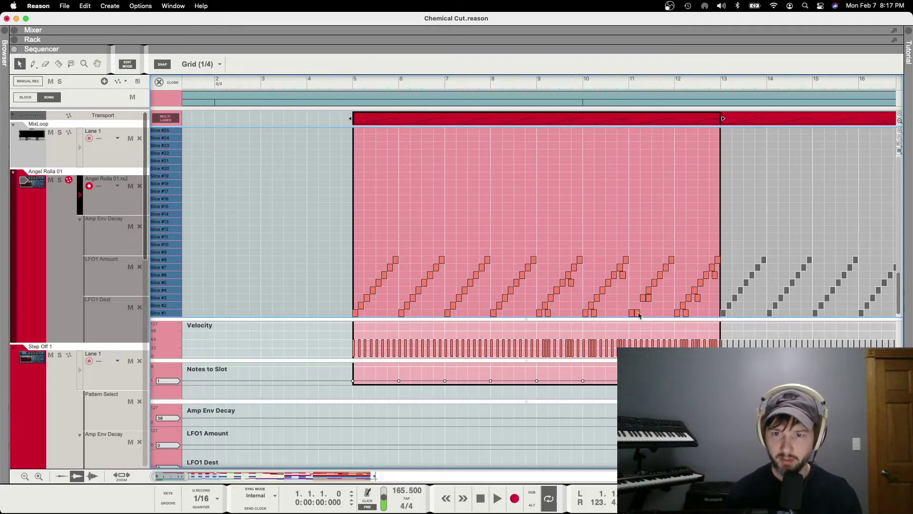
double_click(301, 128)
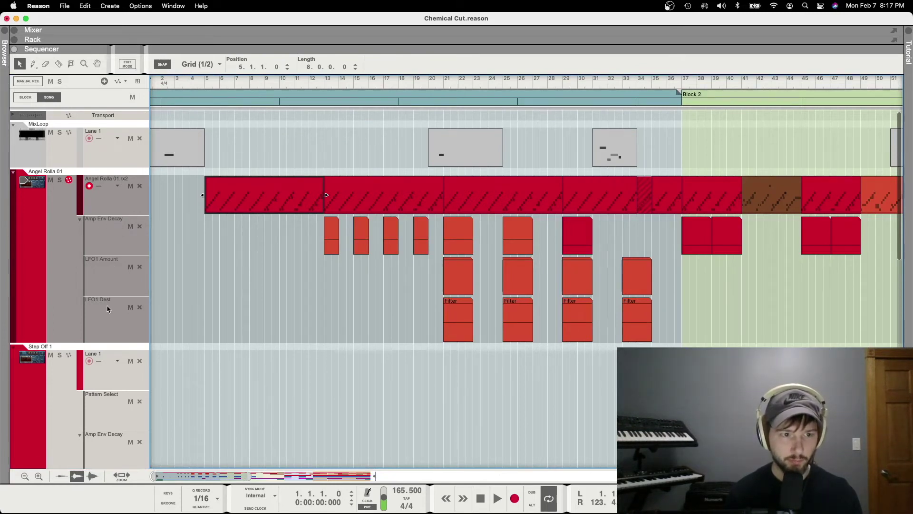
Inspect the LFO1 Dest automation clips of the Angel Rolla 01 track from bar 21 through Block 5
click(130, 307)
scroll(413, 310, right, 2)
scroll(412, 310, down, 1)
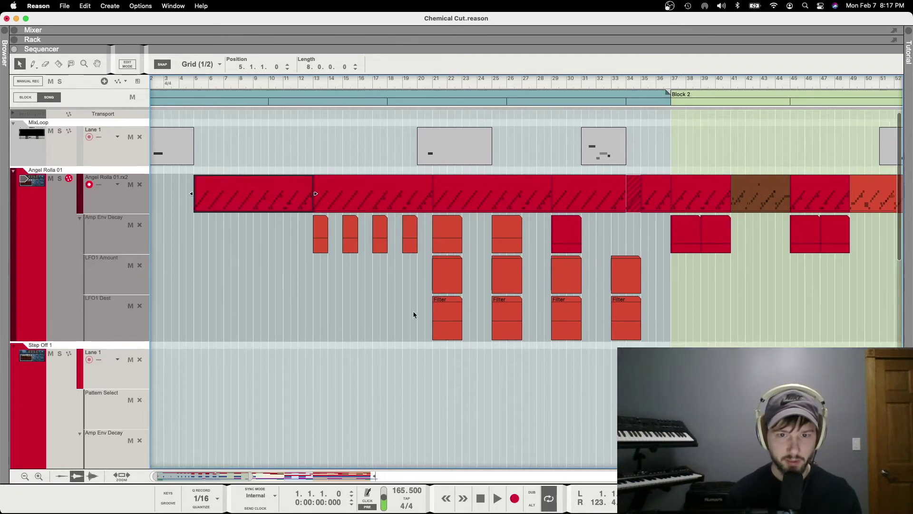
click(442, 309)
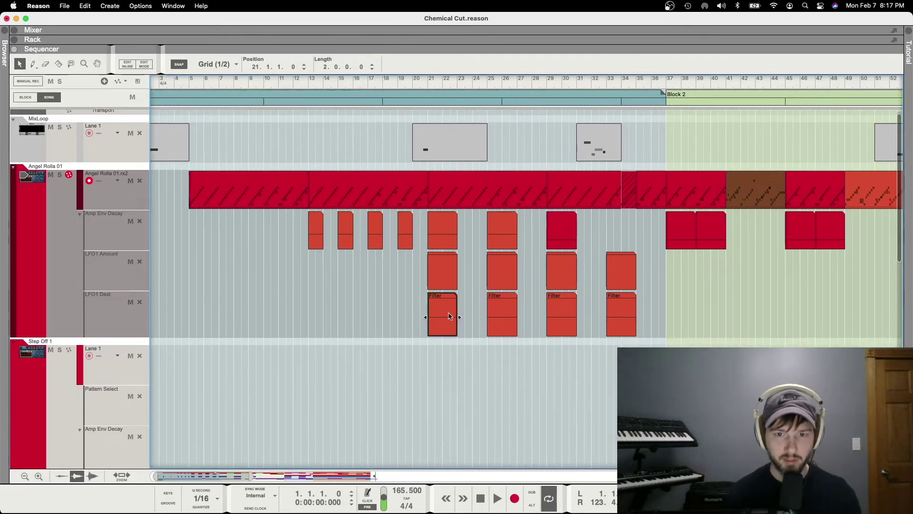
scroll(444, 313, right, 3)
scroll(445, 313, down, 1)
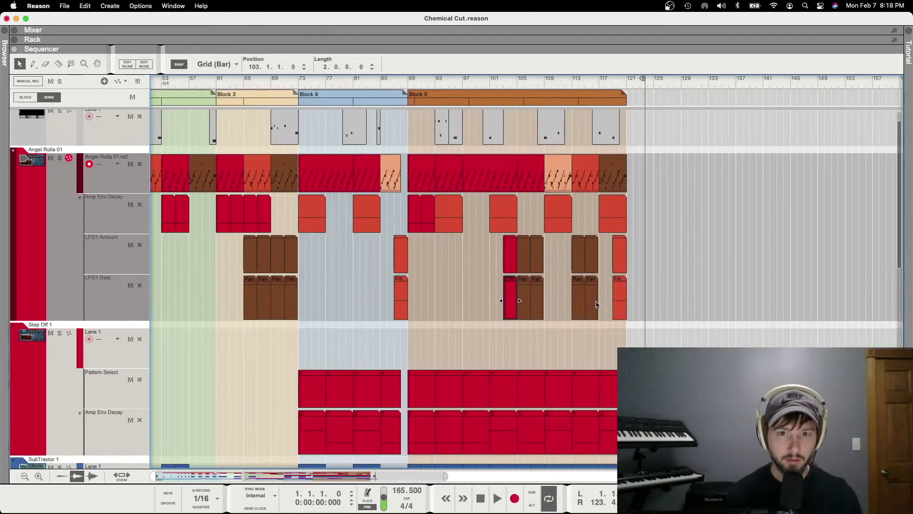
Review the Angel Rolla 01 drum clips and their automation lanes across the whole song
scroll(596, 302, down, 1)
scroll(596, 302, left, 1)
scroll(596, 302, left, 5)
scroll(596, 302, down, 3)
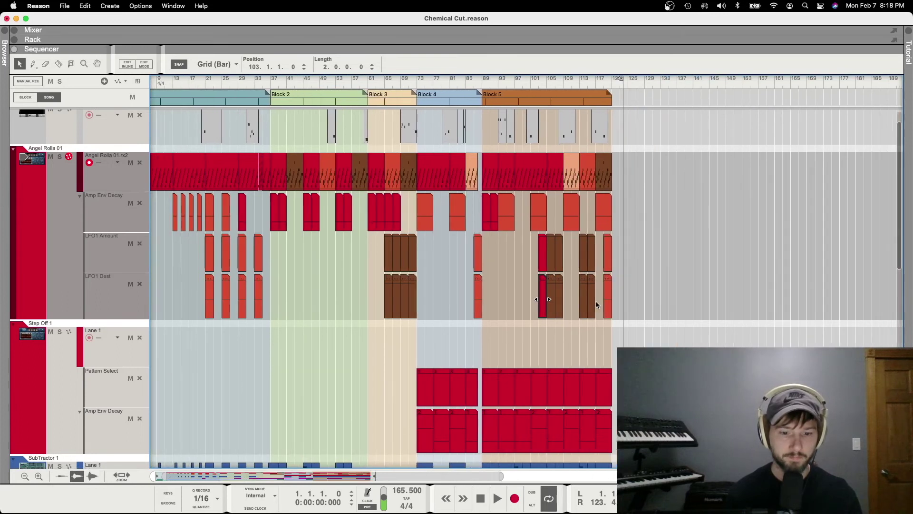
scroll(597, 304, left, 2)
drag(694, 180, 190, 188)
drag(191, 222, 654, 300)
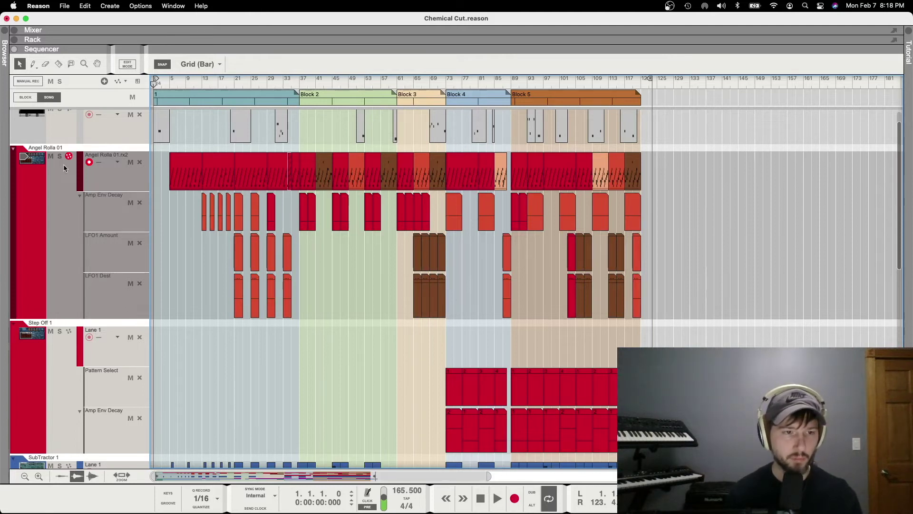
Toggle record enable on Audio Track 1 and return to the Angel Rolla 01 track
scroll(67, 235, down, 15)
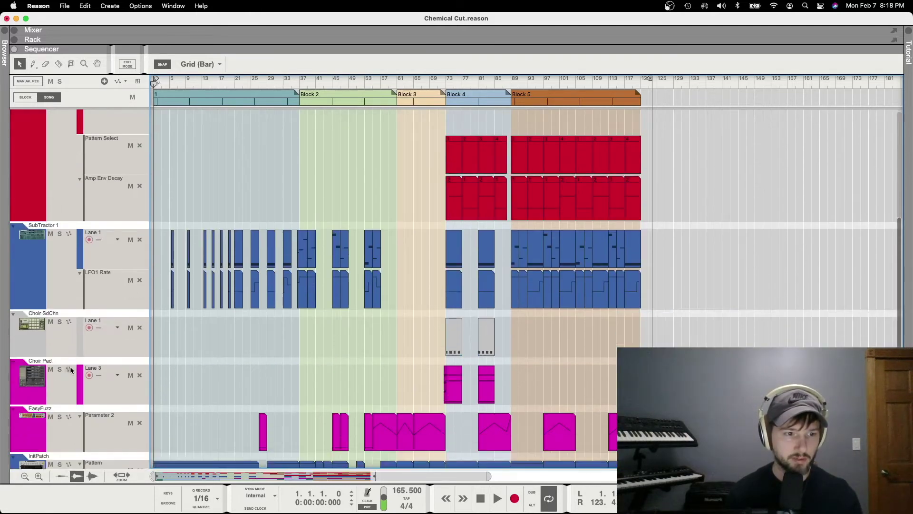
scroll(70, 367, down, 2)
click(79, 413)
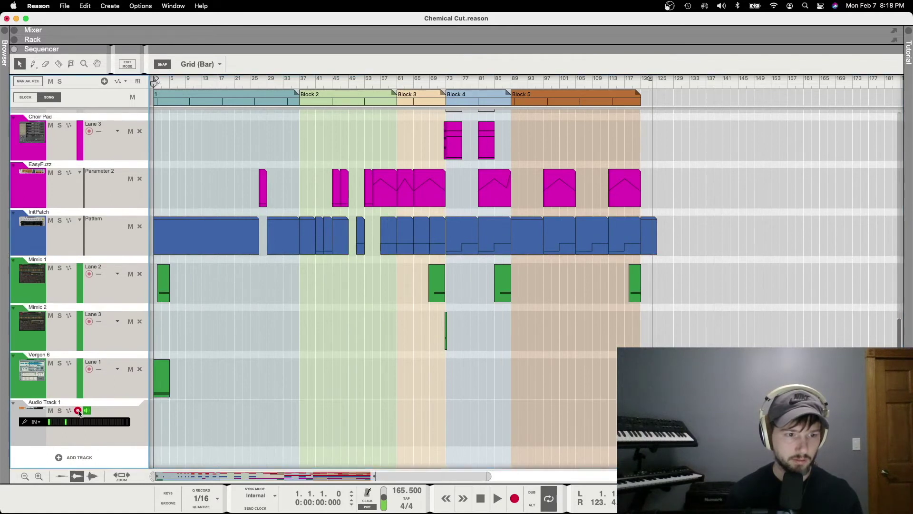
scroll(161, 391, up, 15)
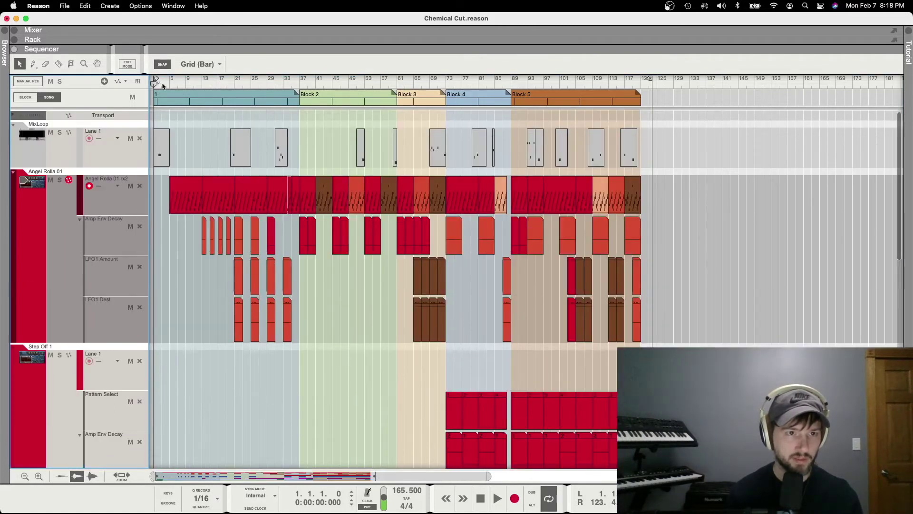
Solo the Angel Rolla 01 track and play its drum arrangement from bar 5 with the clips magnified
click(168, 84)
key(h)
key(space)
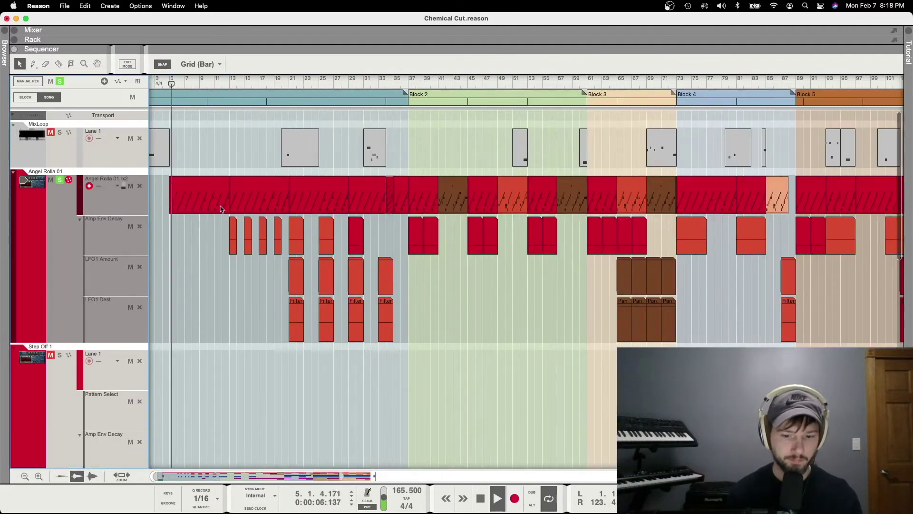
key(h)
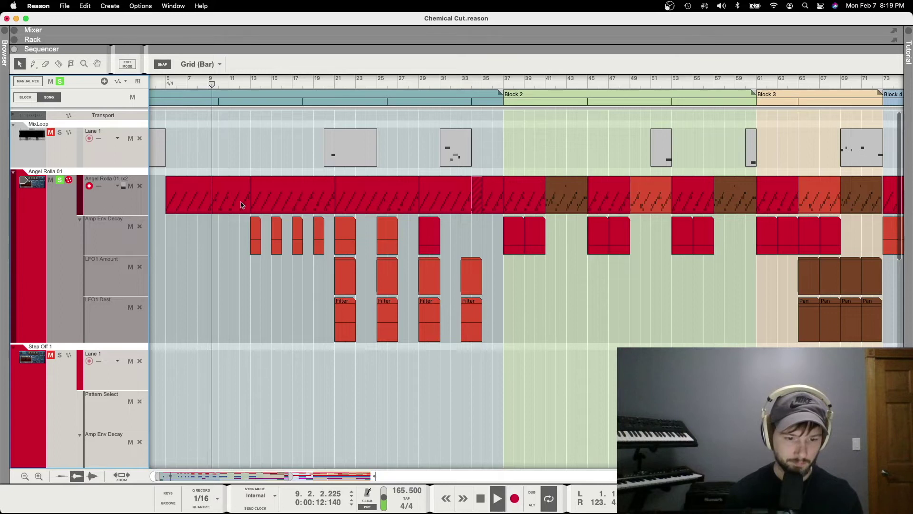
key(h)
key(h)
key(h)
key(h)
key(h)
key(h)
key(h)
key(h)
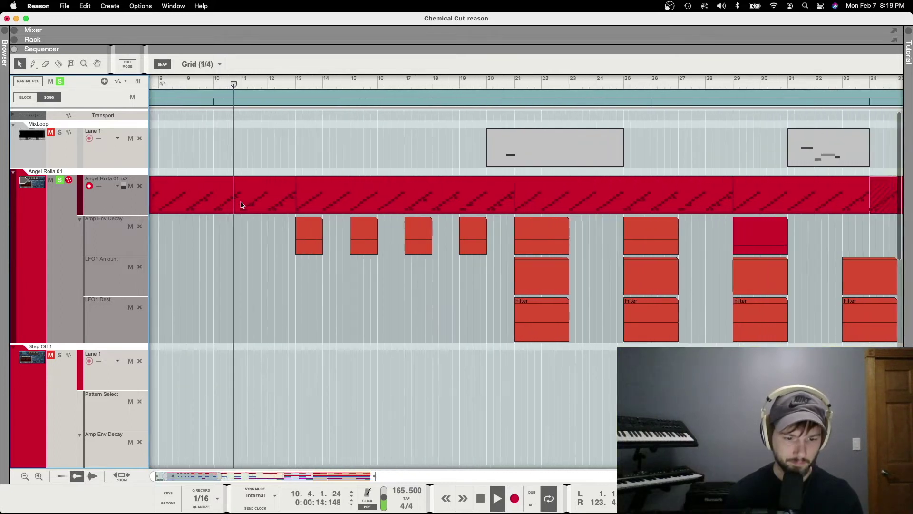
key(h)
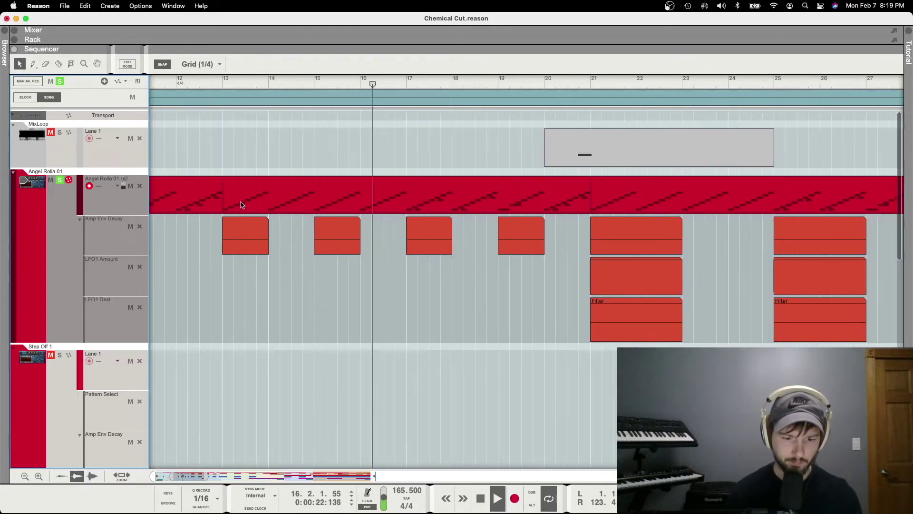
Follow the soloed drums through the Amp Env Decay and LFO1 clips up to bar 37, stop playback, and clear the solo
scroll(240, 205, right, 1)
scroll(241, 205, right, 2)
scroll(240, 205, right, 2)
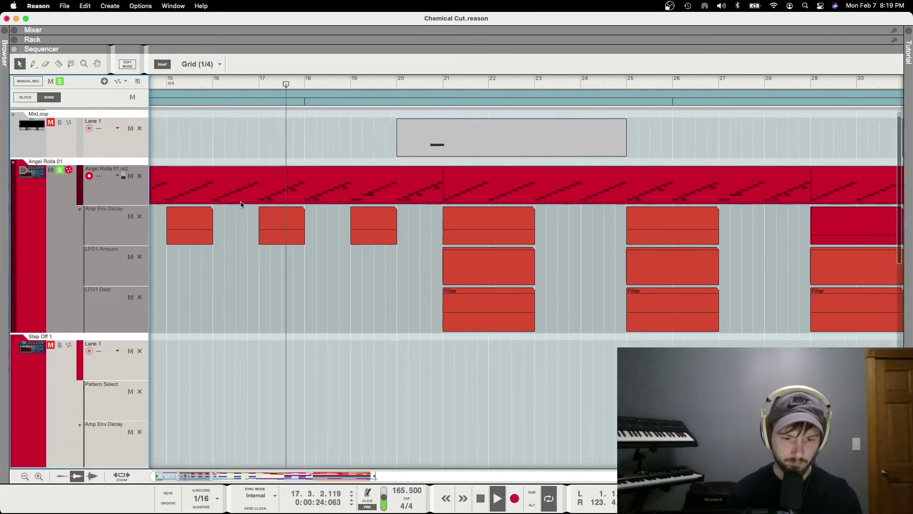
scroll(240, 205, right, 4)
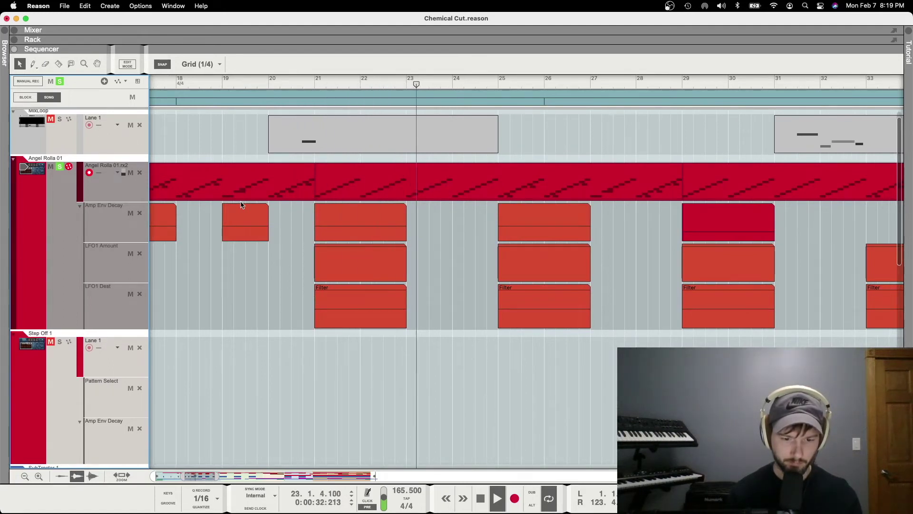
scroll(240, 205, right, 2)
scroll(240, 205, right, 3)
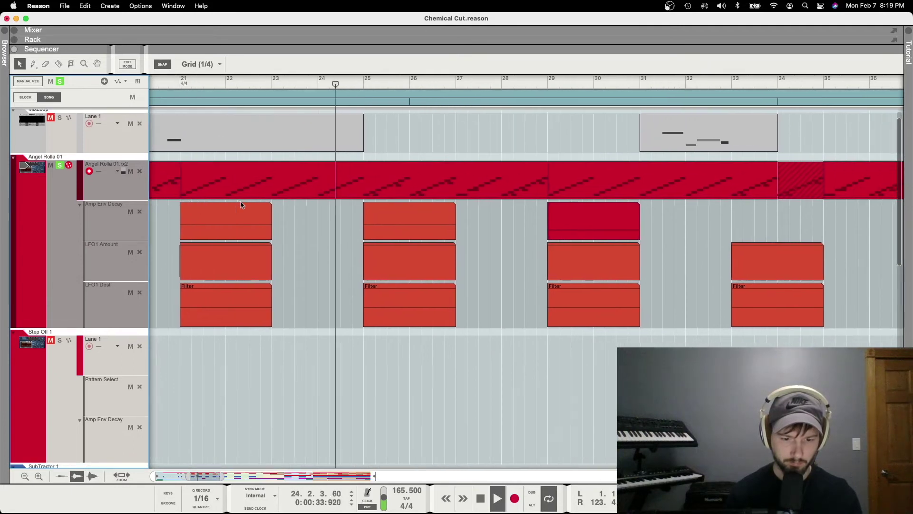
scroll(241, 205, right, 2)
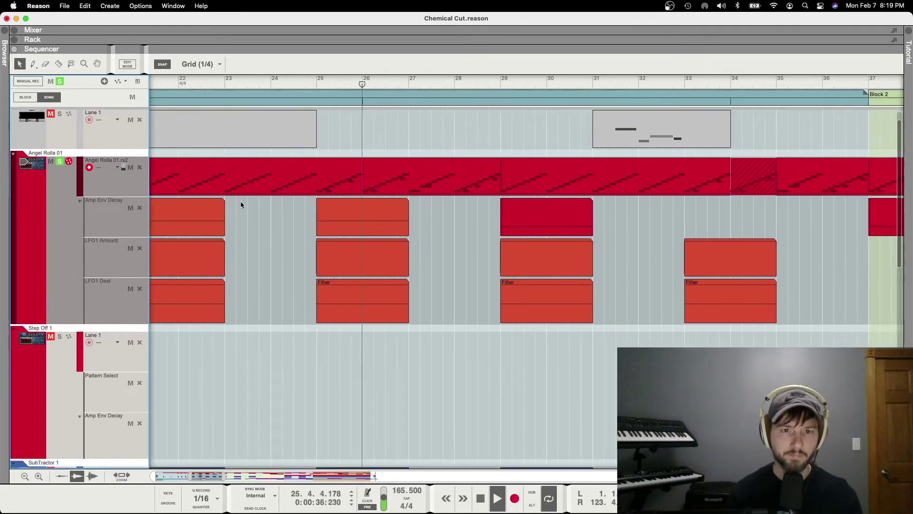
scroll(241, 205, right, 10)
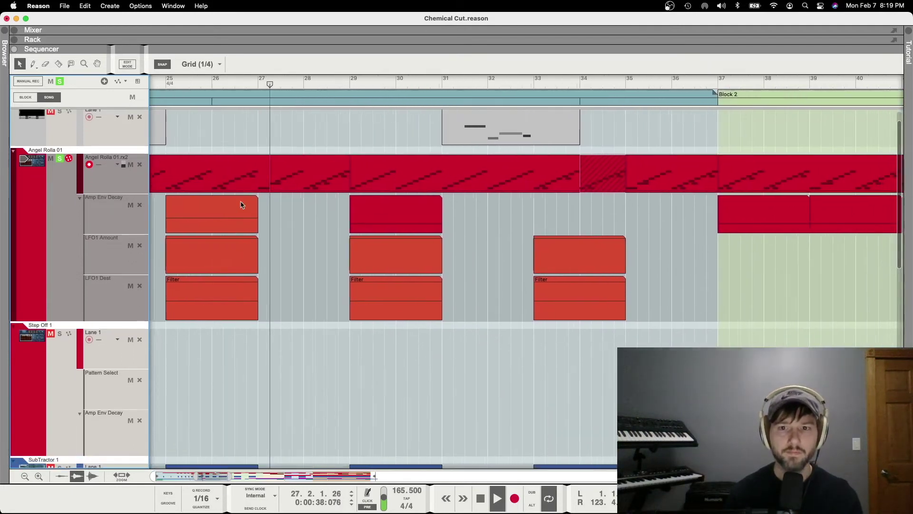
scroll(240, 205, right, 2)
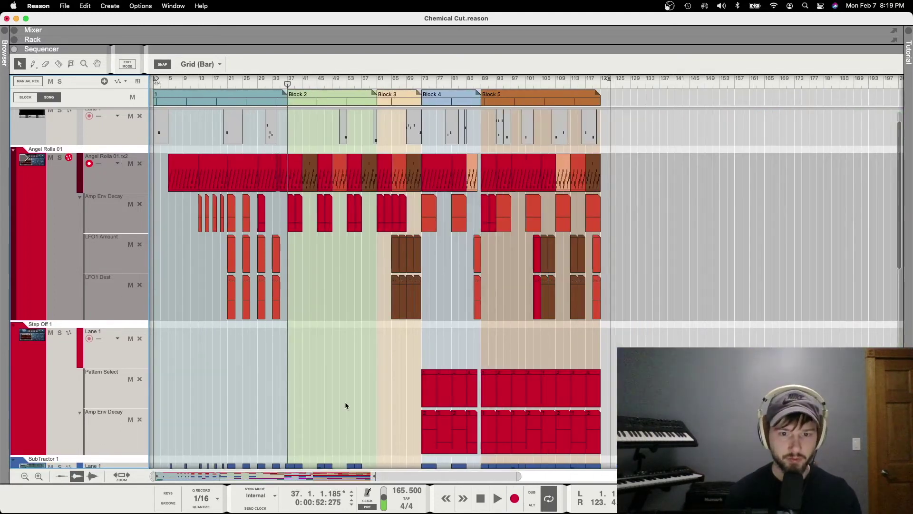
Select the Step Off 1 track and show its Dr. OctoRex in the rack
scroll(345, 403, down, 1)
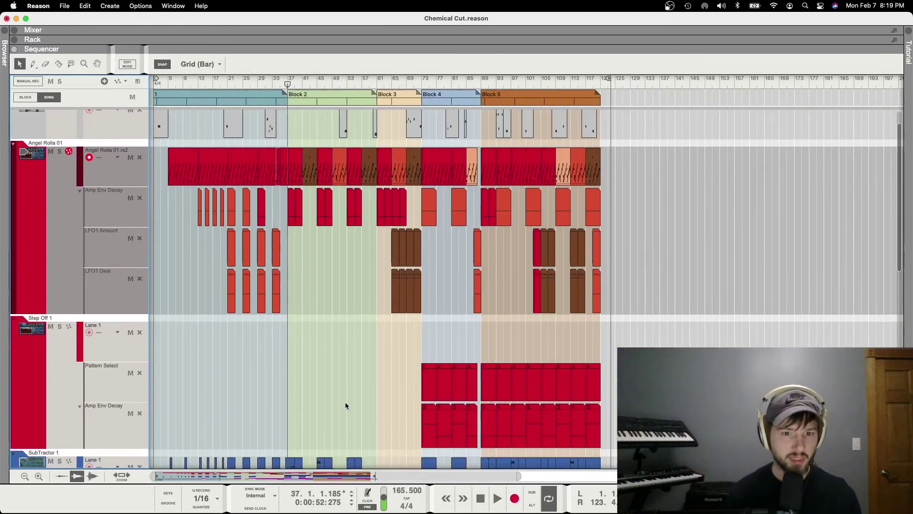
click(35, 388)
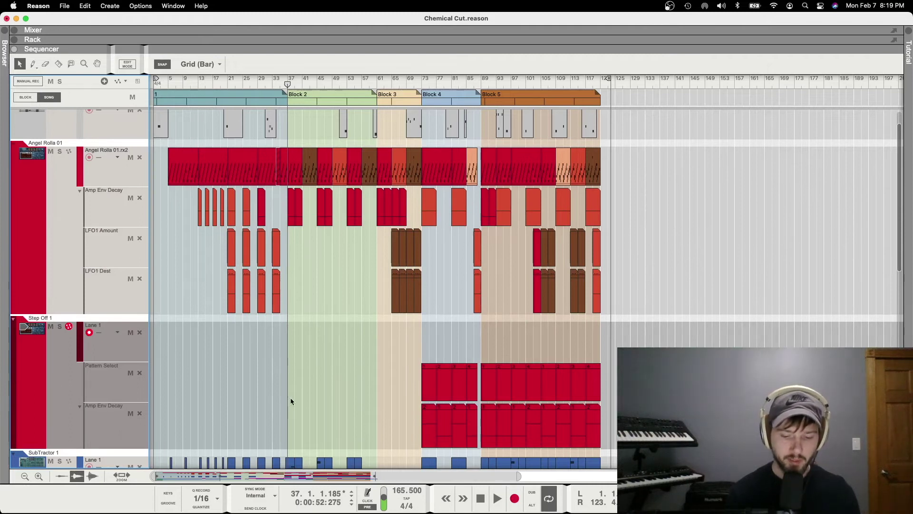
key(F6)
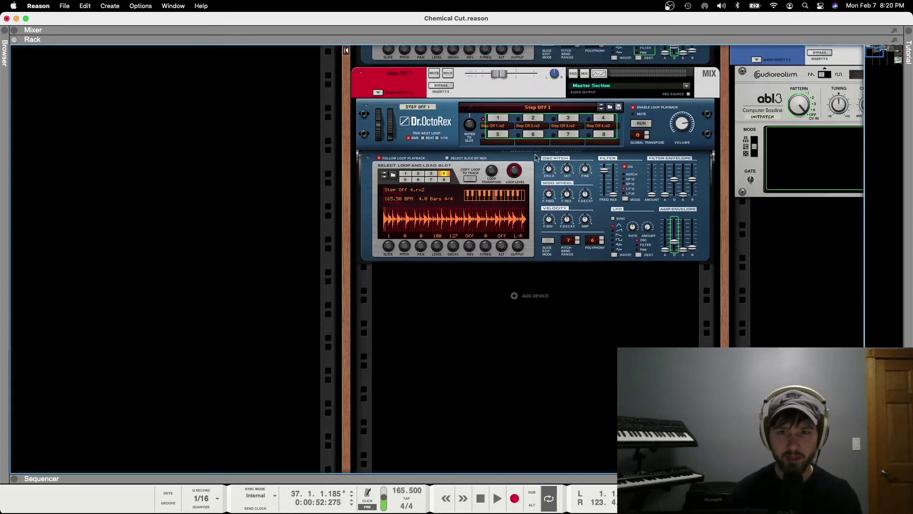
Return to the sequencer, loop bars 73 to 88, and play the soloed Step Off 1 track through its Block 4 clips
scroll(493, 151, up, 1)
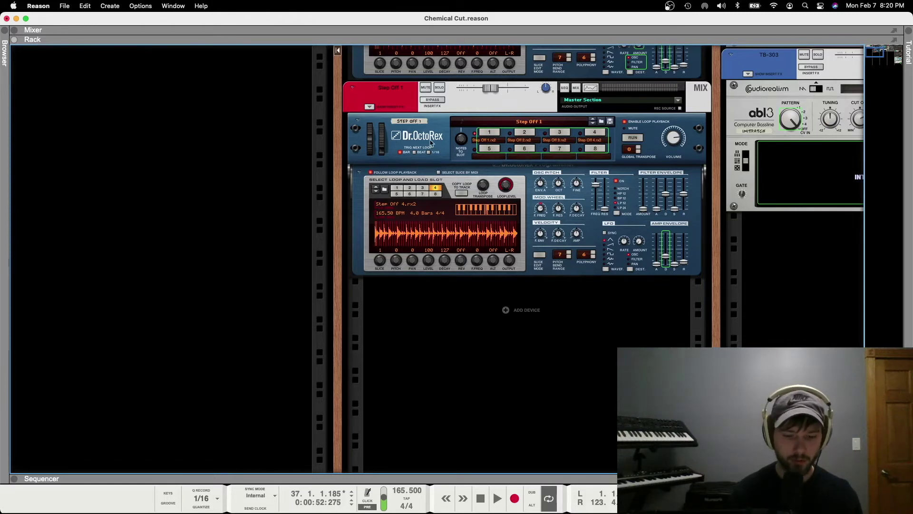
key(F7)
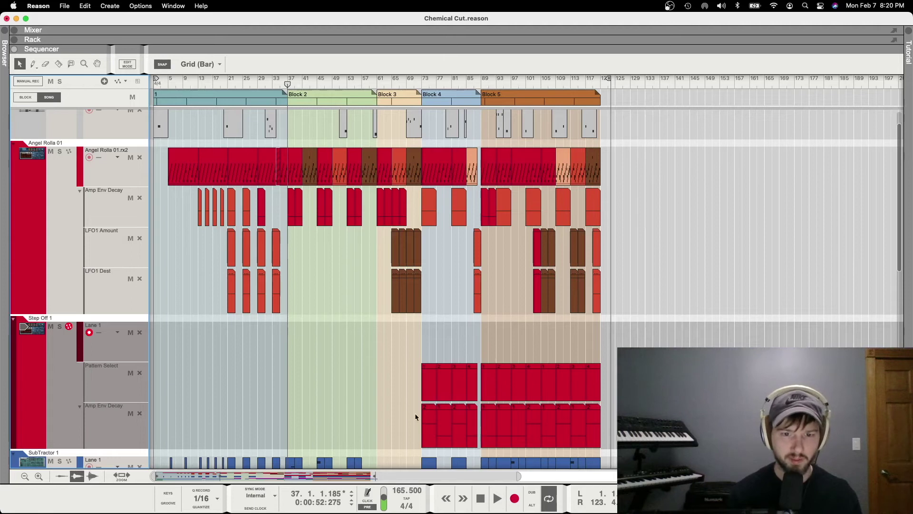
drag(408, 389, 476, 423)
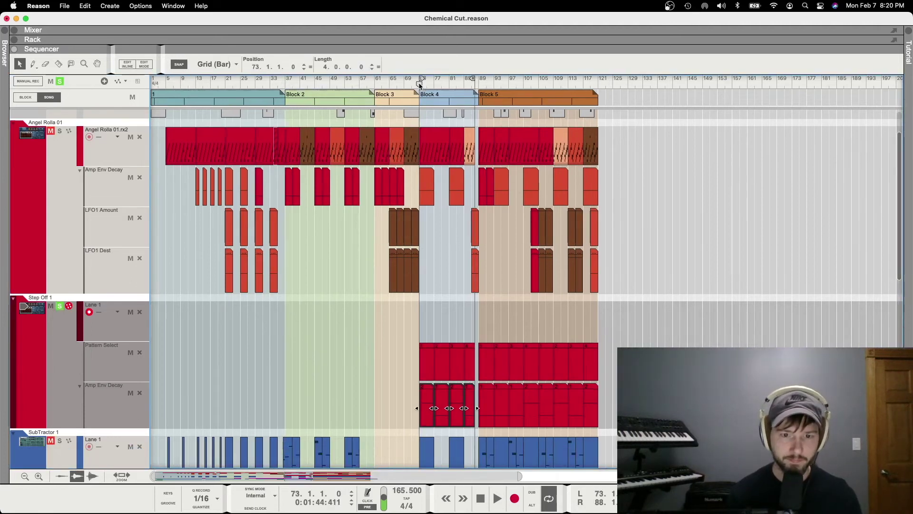
key(space)
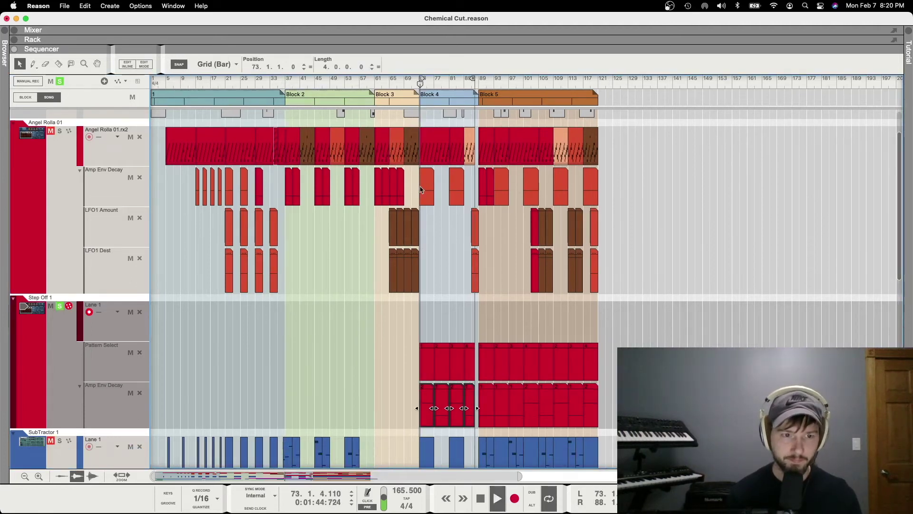
scroll(394, 335, up, 3)
scroll(394, 335, down, 4)
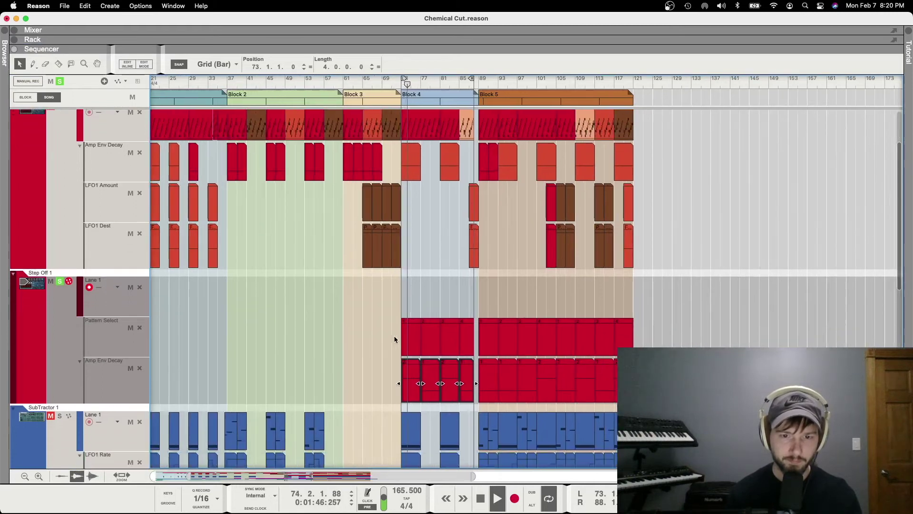
scroll(394, 339, up, 6)
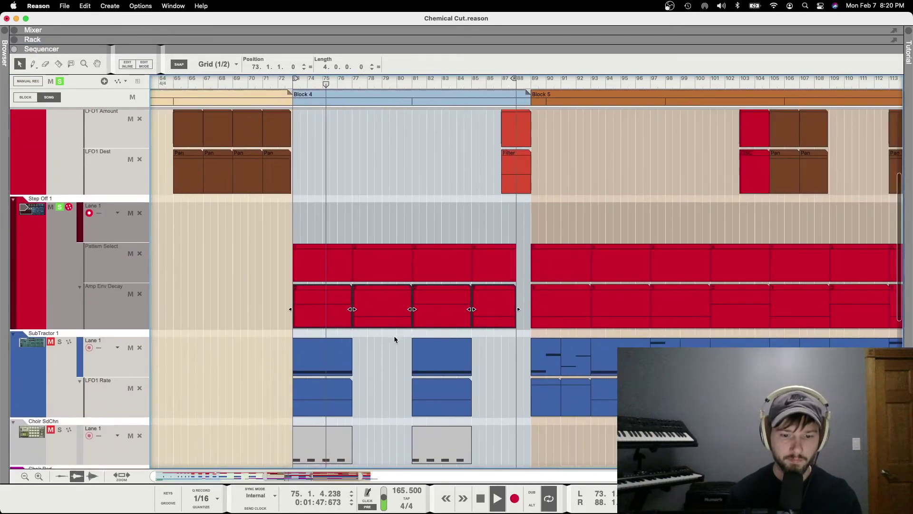
scroll(393, 335, up, 2)
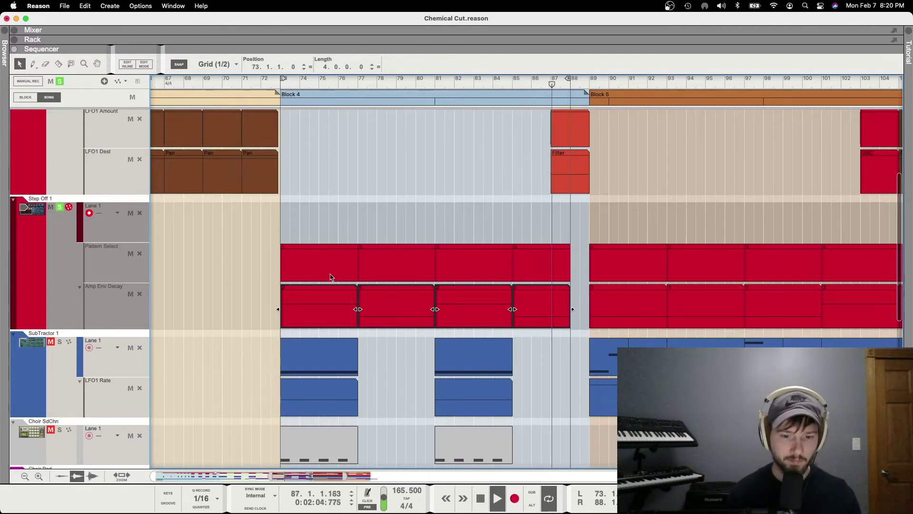
key(space)
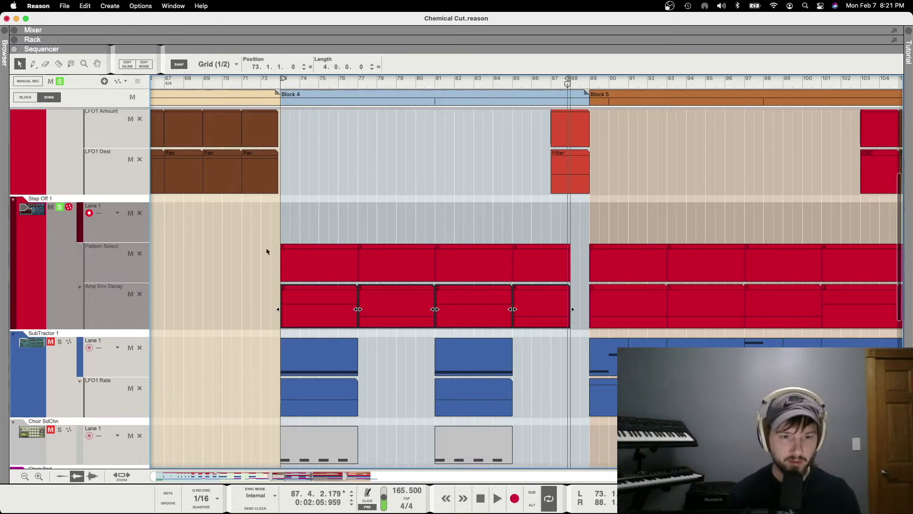
Look through the Step Off 1 Pattern Select clips in Block 4 one by one, and return to the rack
click(321, 271)
click(367, 265)
click(464, 277)
click(533, 276)
key(F6)
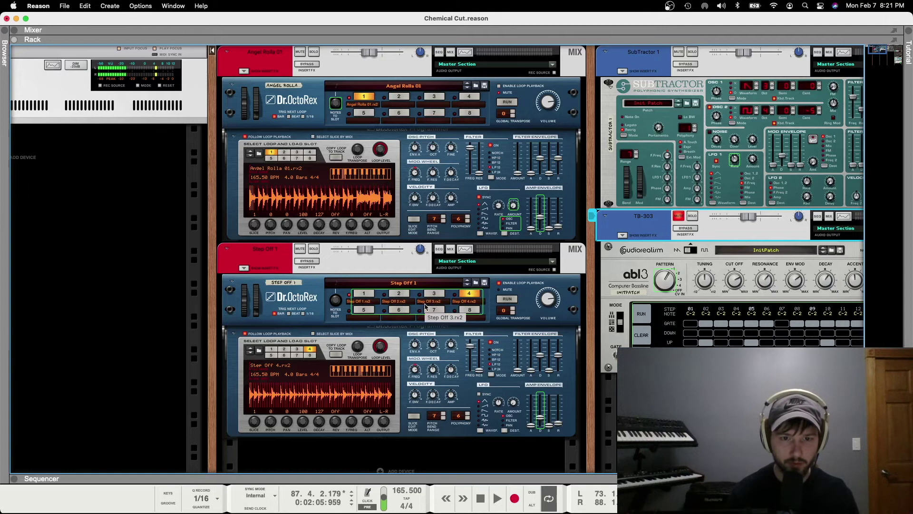
Play Block 4 while following the Step Off 1 Dr. OctoRex through loop slots 1 to 4, and stop playback
key(space)
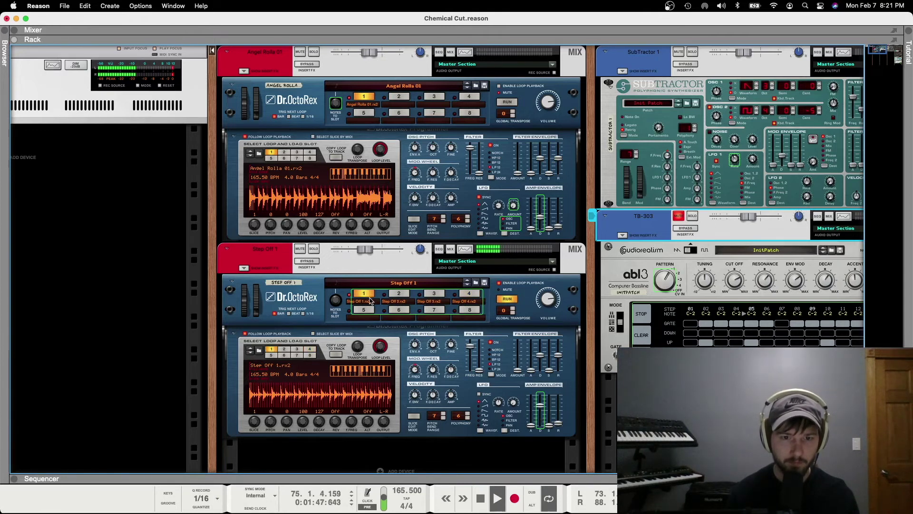
click(395, 301)
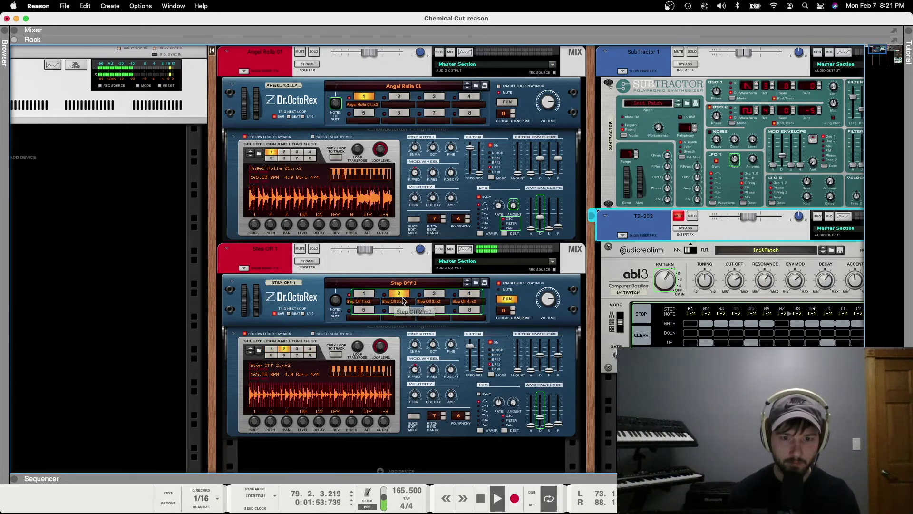
click(434, 299)
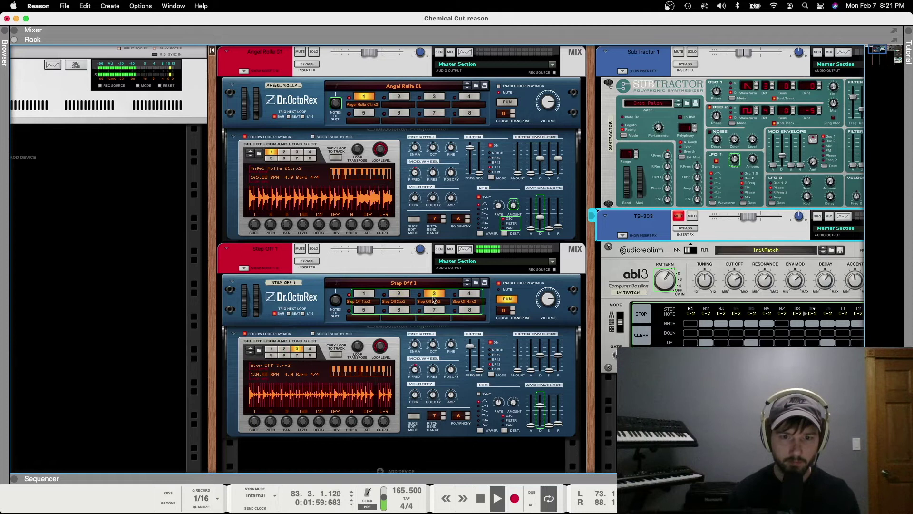
click(472, 301)
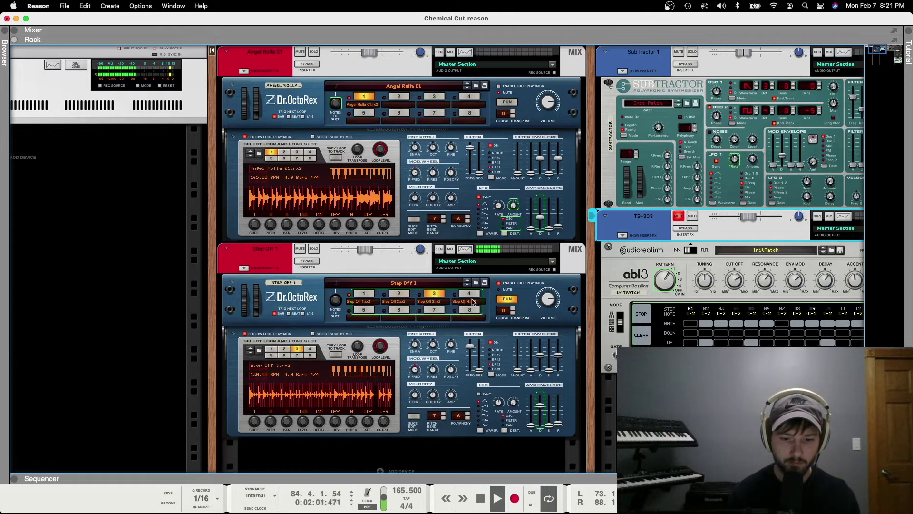
key(space)
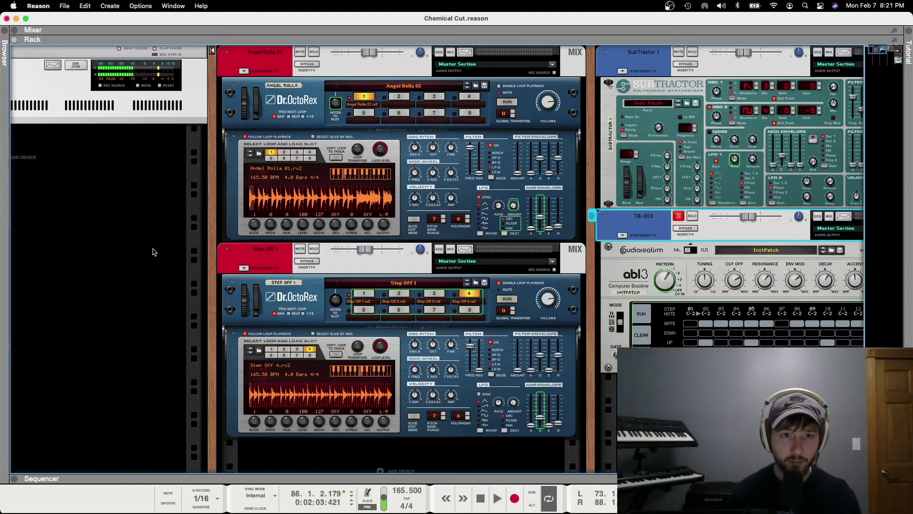
In the untitled 2 song, load Angel Rolla 02.rx2, 03.rx2 and 04.rx2 into Dr. OctoRex slots 2, 3 and 4
scroll(152, 252, left, 5)
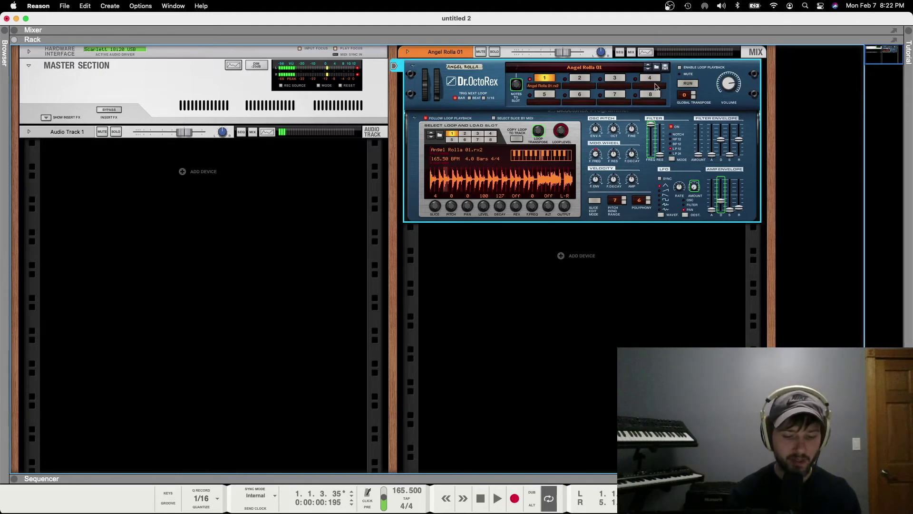
key(F3)
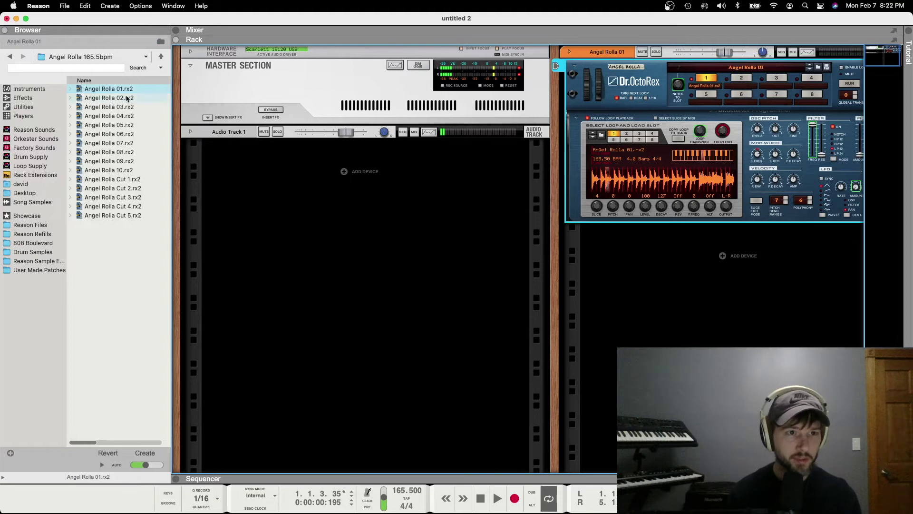
drag(109, 97, 741, 81)
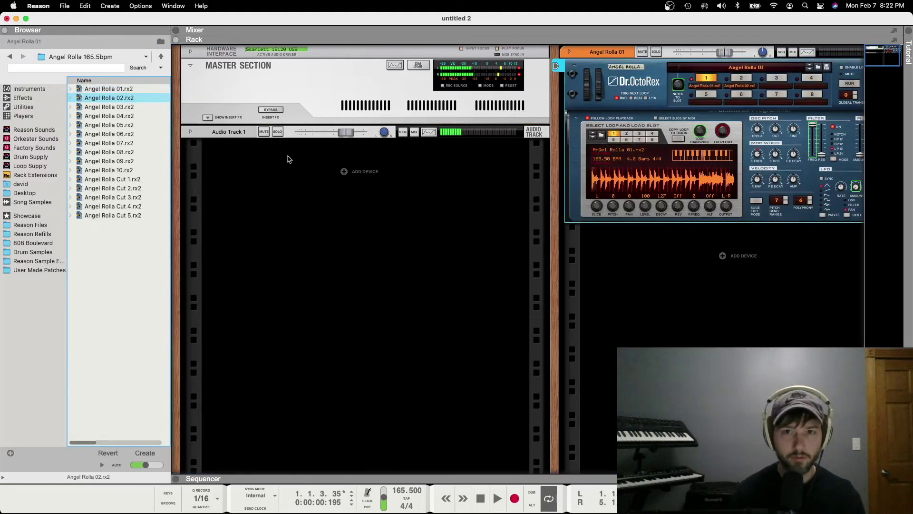
mouse_move(126, 106)
mouse_down()
mouse_move(301, 99)
mouse_move(474, 139)
mouse_up()
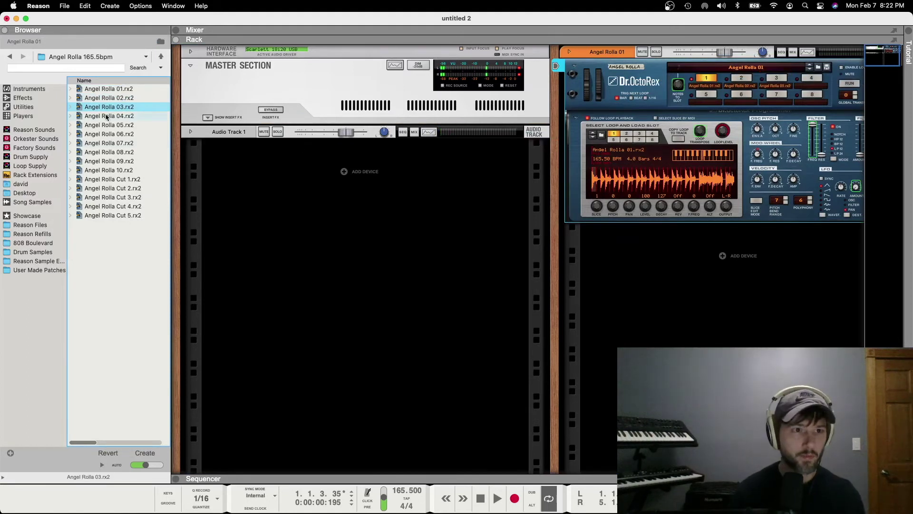
drag(109, 116, 809, 85)
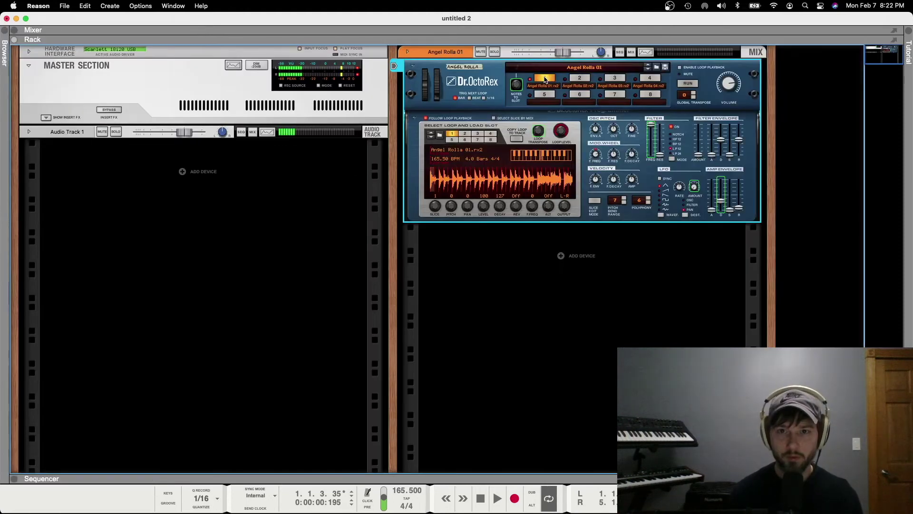
Add a Pattern Select automation lane for the Angel Rolla 01 Dr. OctoRex and draw a clip spanning bars 1 to 5
right_click(544, 79)
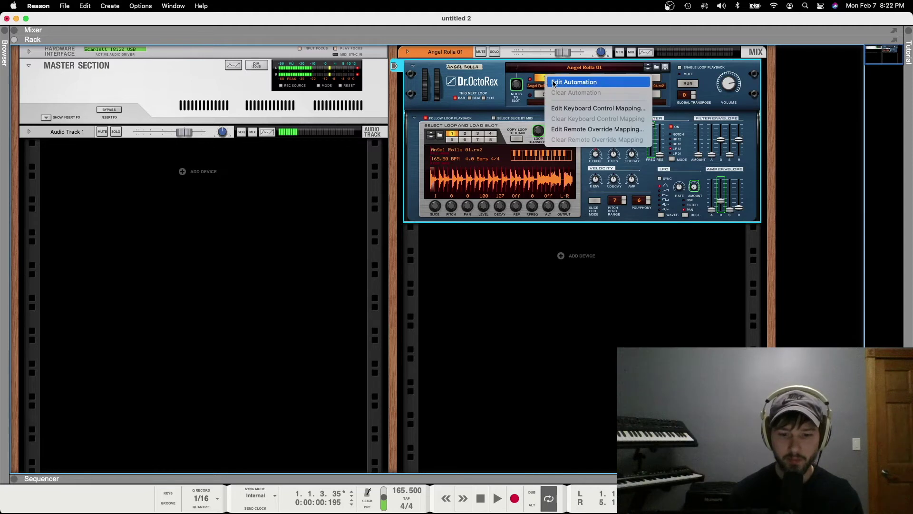
click(553, 83)
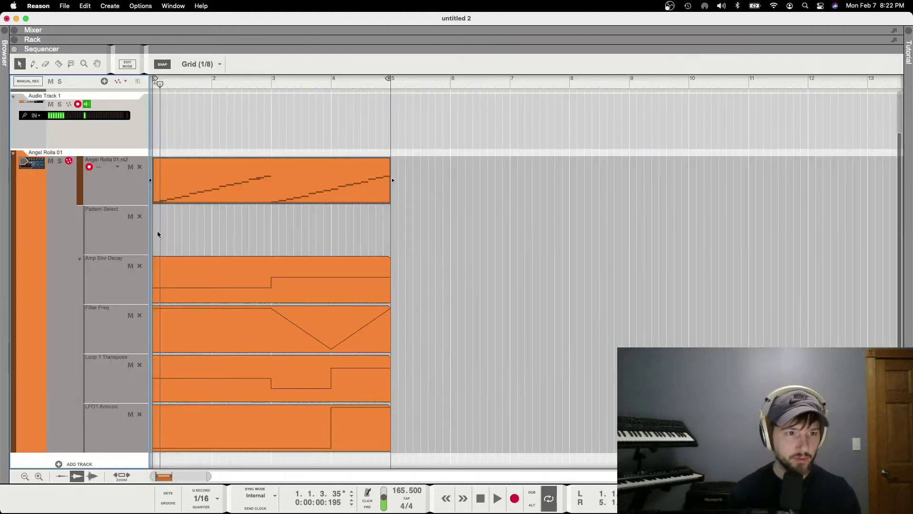
super+click(157, 228)
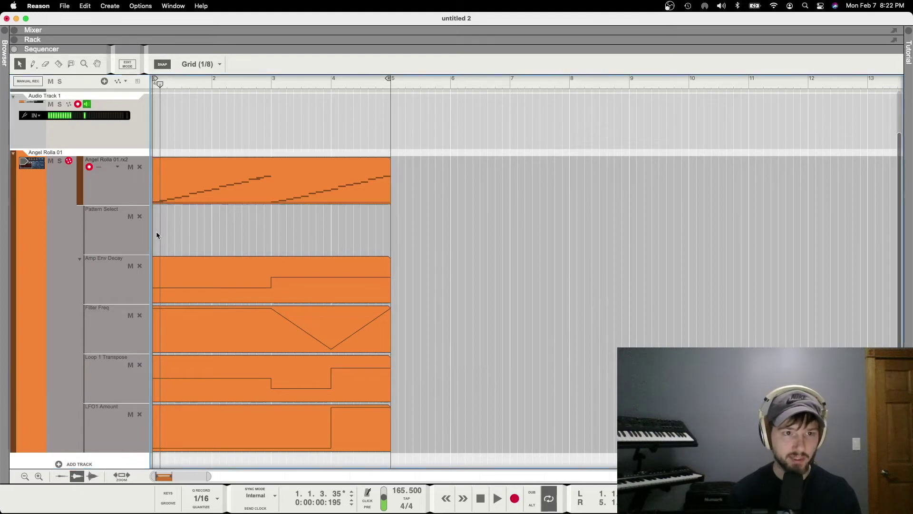
drag(181, 229, 386, 229)
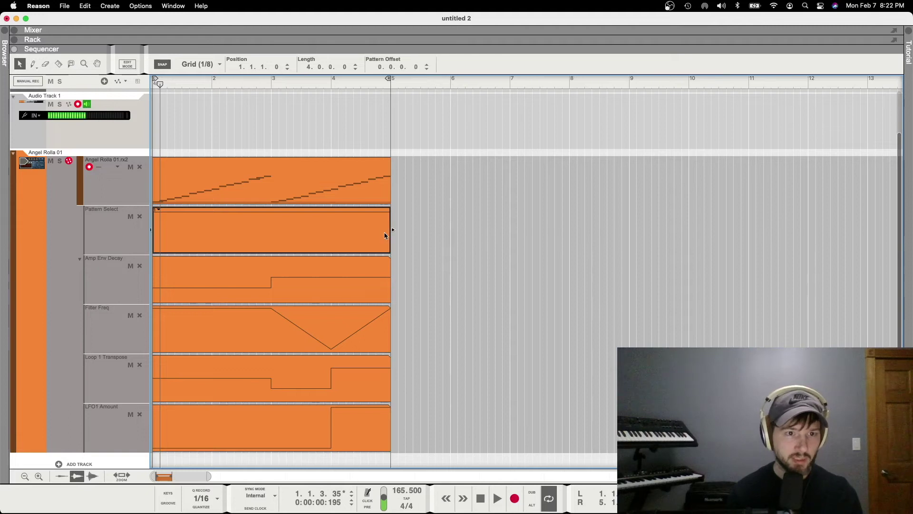
Cut the Pattern Select clip at bars 2, 3 and 4 with the Razor tool, and return to the Selection tool
key(e)
key(r)
click(212, 221)
click(273, 225)
click(335, 234)
key(q)
Assign Loop 2, Loop 3 and Loop 4 to the Pattern Select clips at bars 2, 3 and 4
click(154, 217)
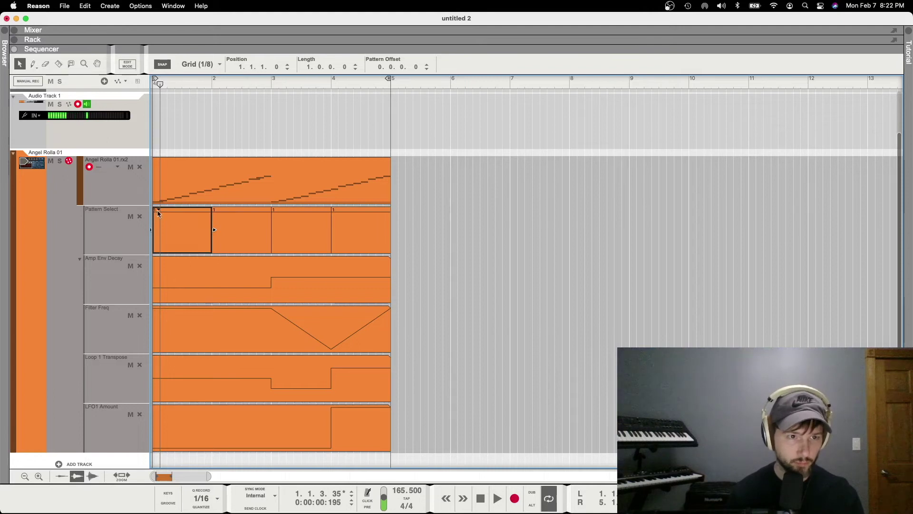
click(222, 214)
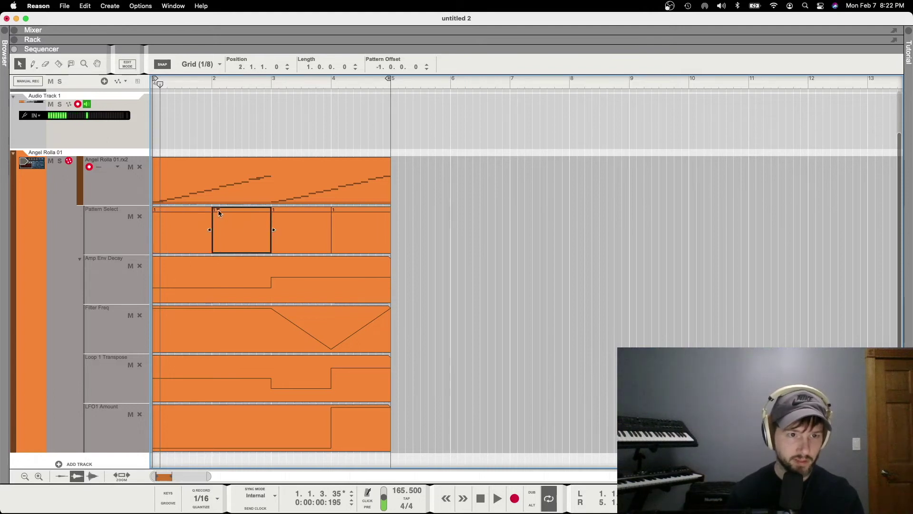
click(219, 212)
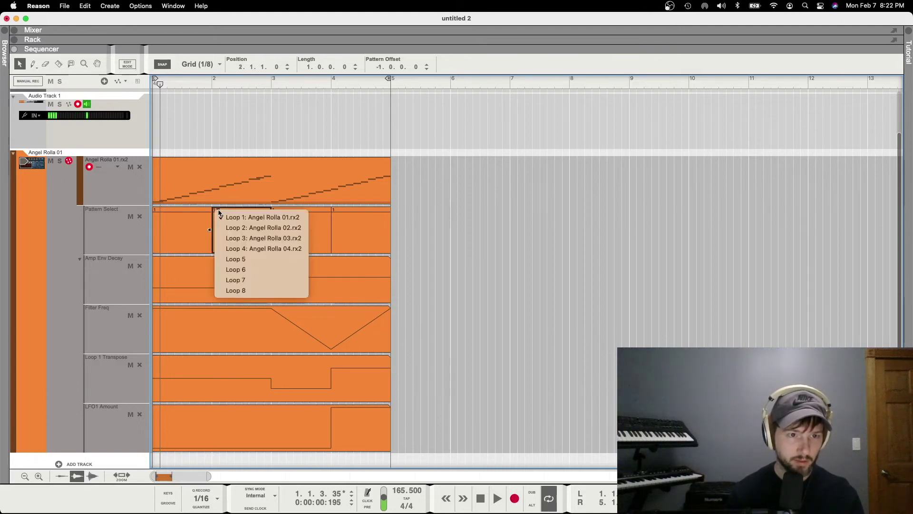
click(234, 228)
click(276, 211)
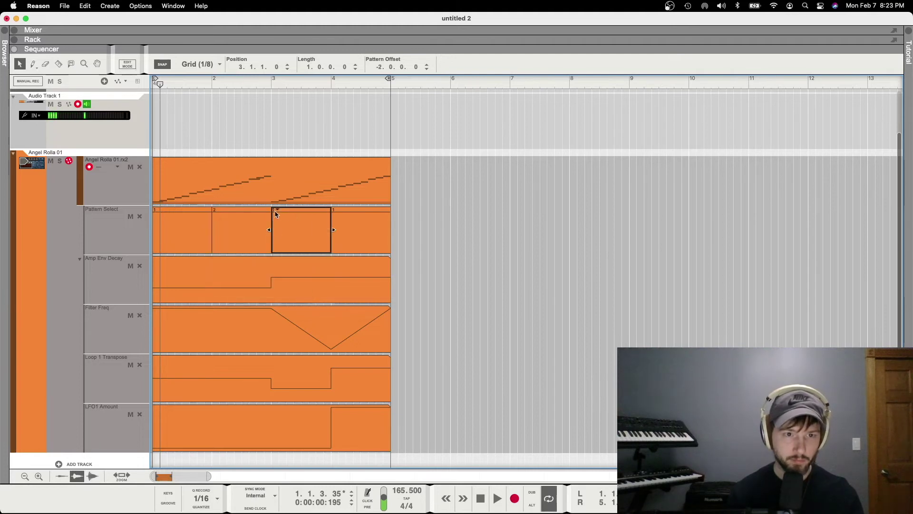
click(278, 212)
click(296, 237)
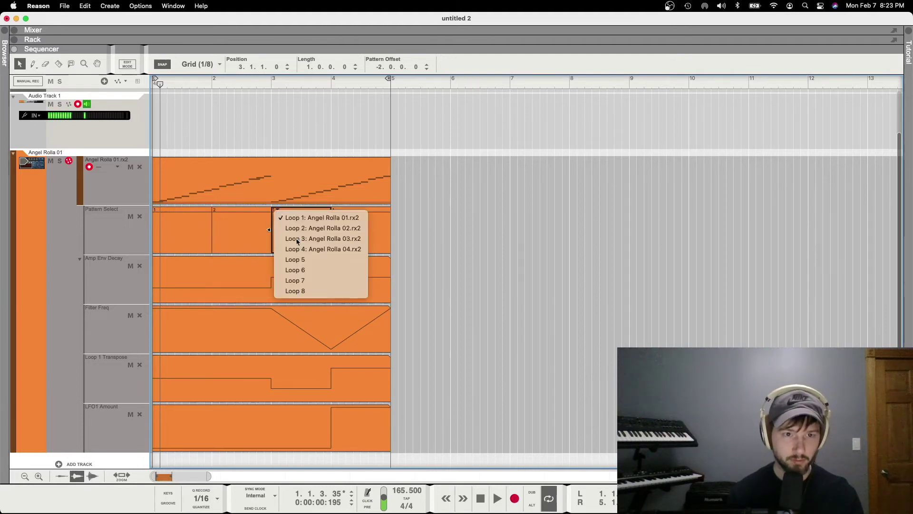
click(336, 211)
click(336, 211)
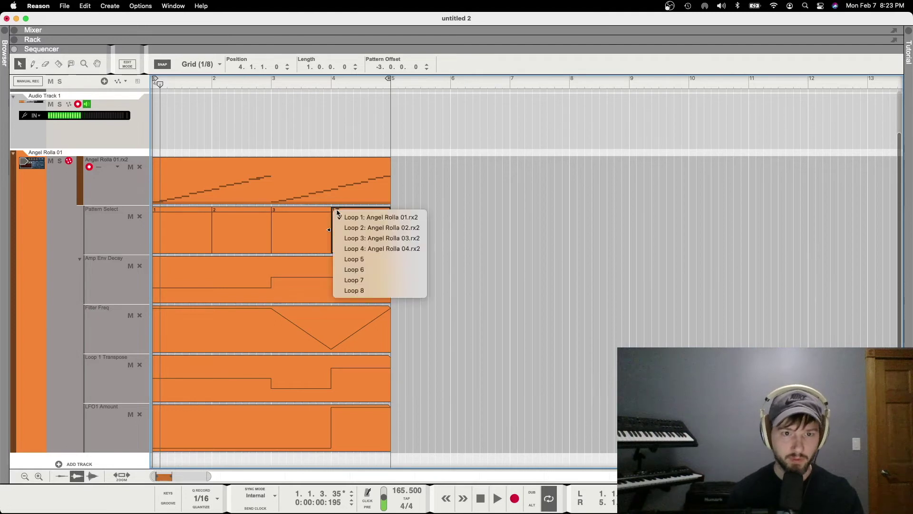
click(354, 248)
Return the song position to bar 1 and mute the Amp Env Decay, Filter Freq, Loop 1 Transpose and LFO1 Amount clips
click(175, 86)
key(Return)
click(413, 285)
drag(414, 254, 256, 435)
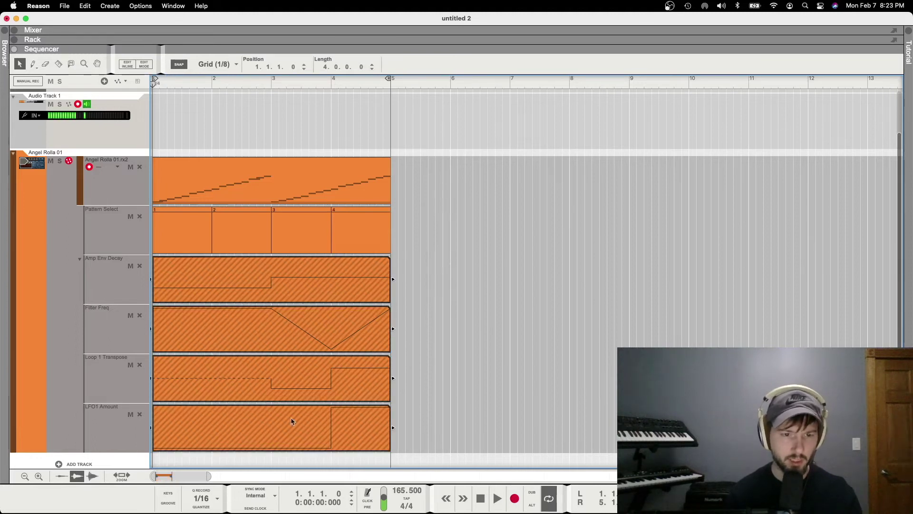
scroll(183, 87, left, 1)
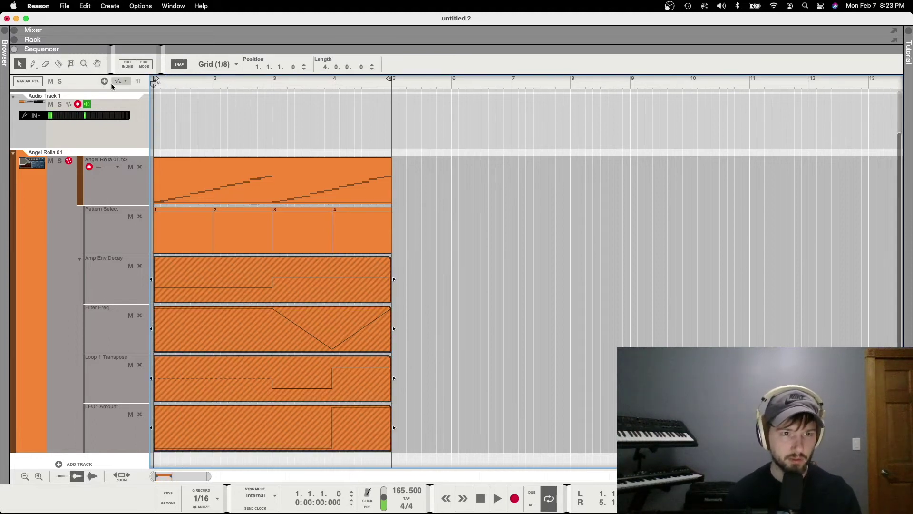
Mute the slice note clip on the Angel Rolla 01 lane and show the Dr. OctoRex in the rack
click(259, 184)
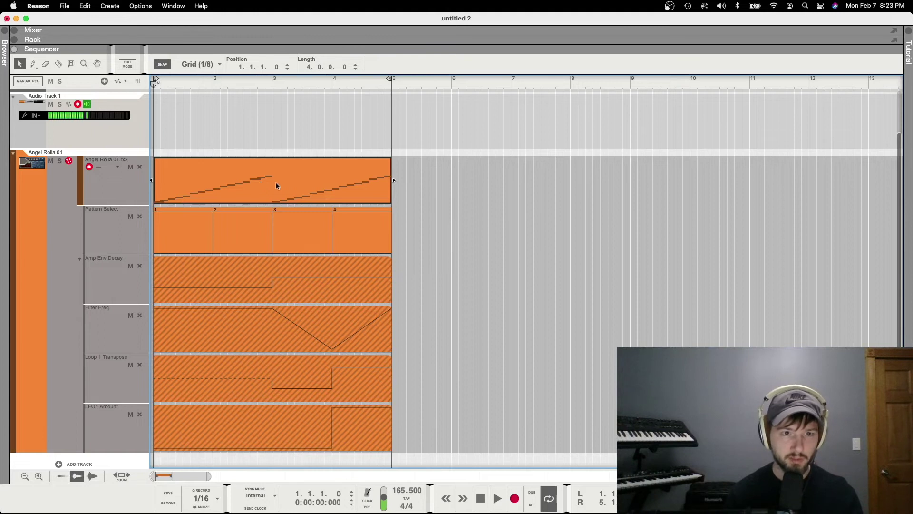
double_click(276, 183)
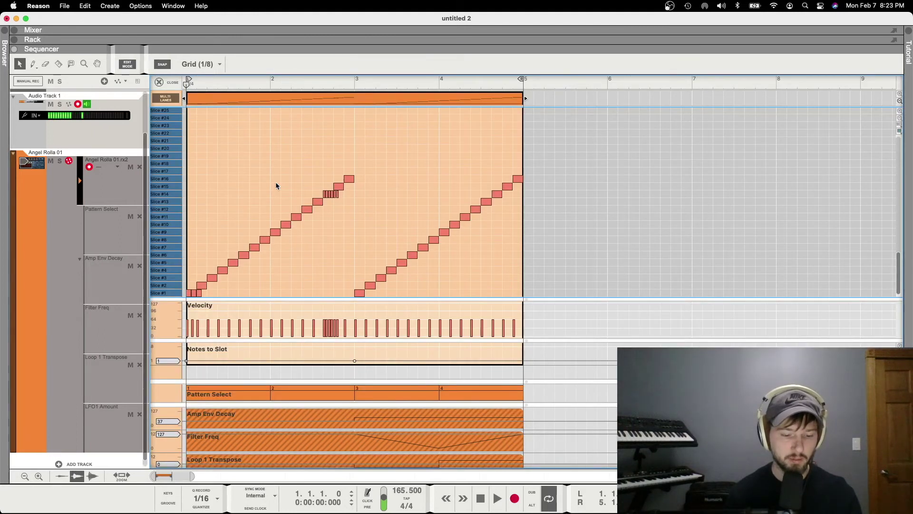
double_click(331, 166)
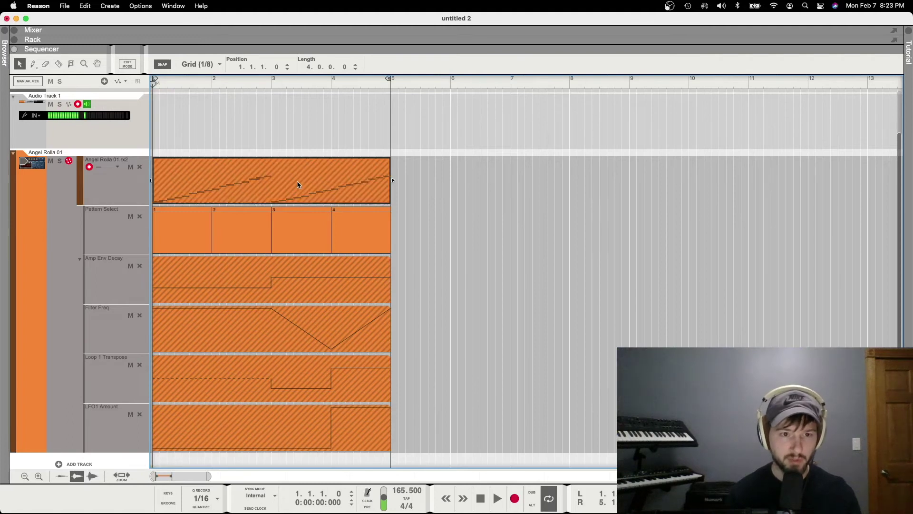
key(F6)
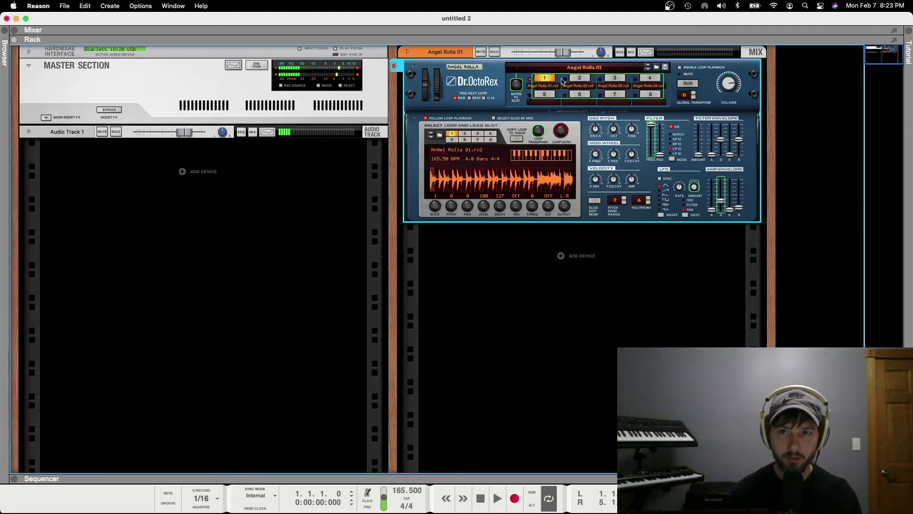
Enable loop playback on the Dr. OctoRex and play the beginning of the sequence
click(679, 68)
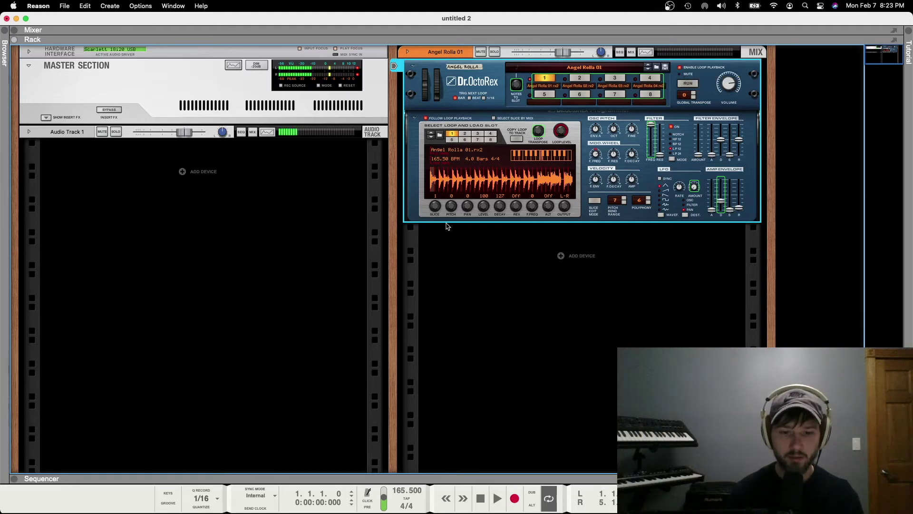
key(space)
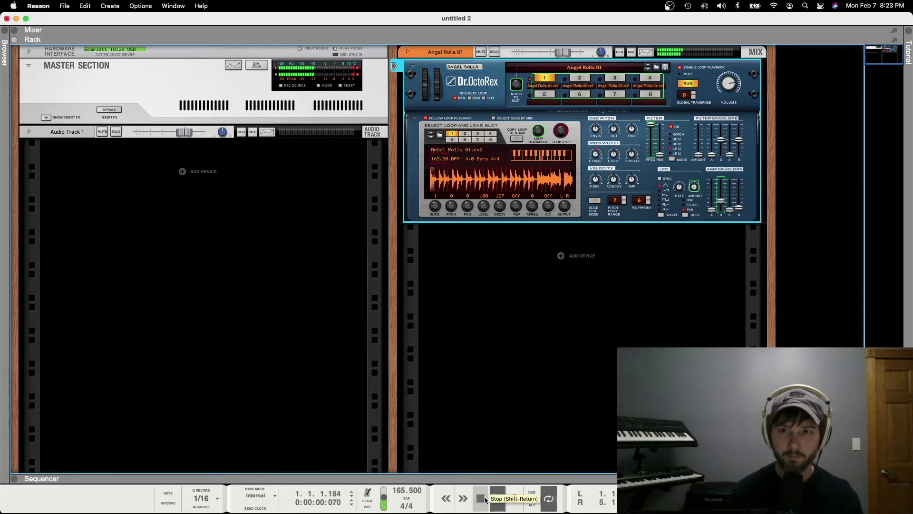
click(566, 88)
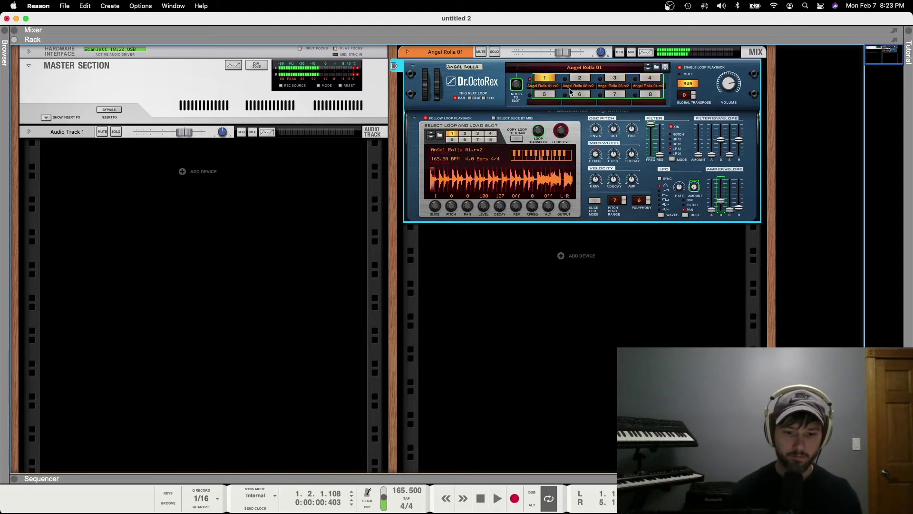
key(space)
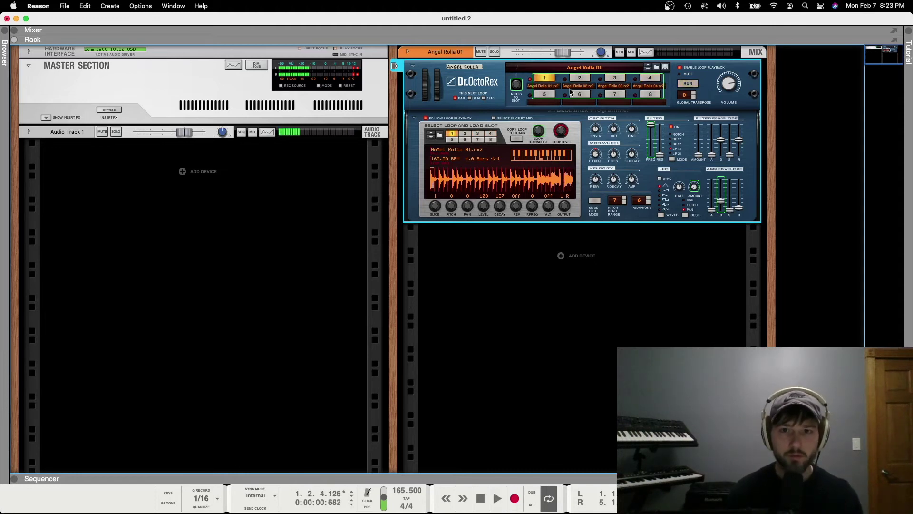
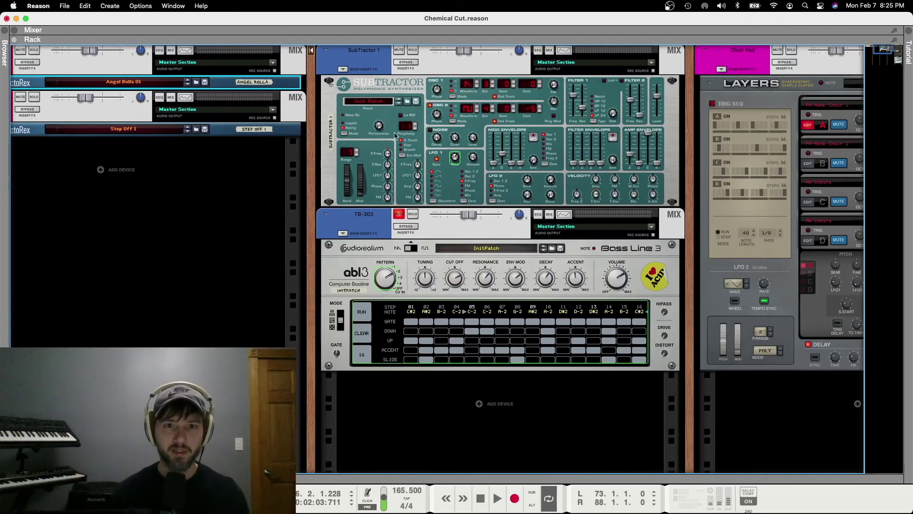
Replace the whole Angel Rolla 01 device group with a SubTractor Analog Synthesizer reset to its initial patch
click(387, 119)
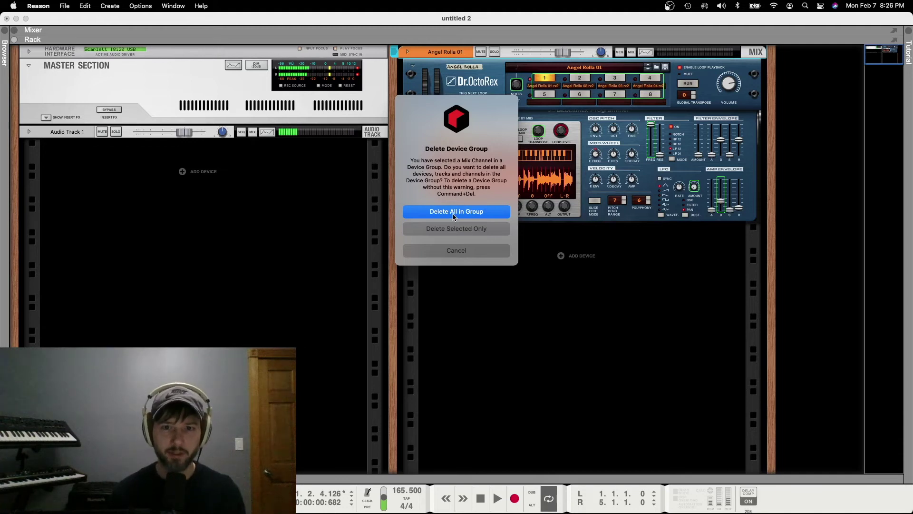
click(453, 212)
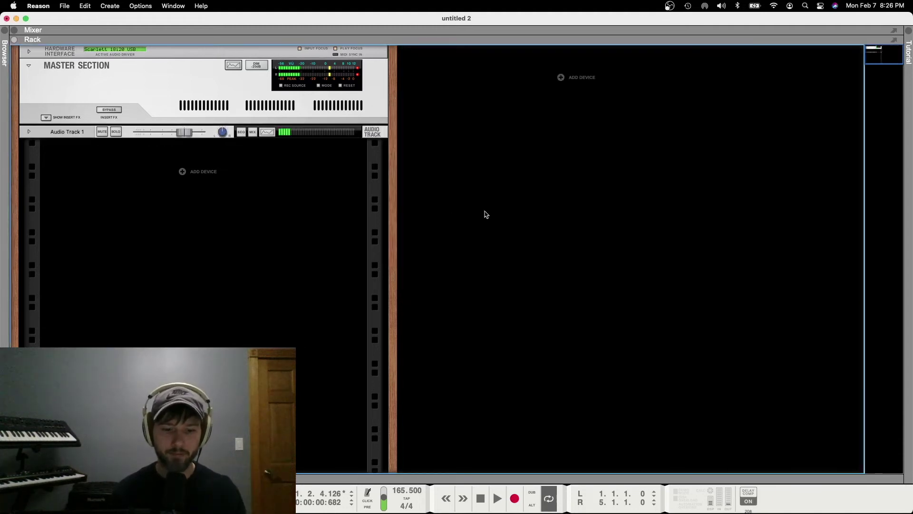
click(559, 77)
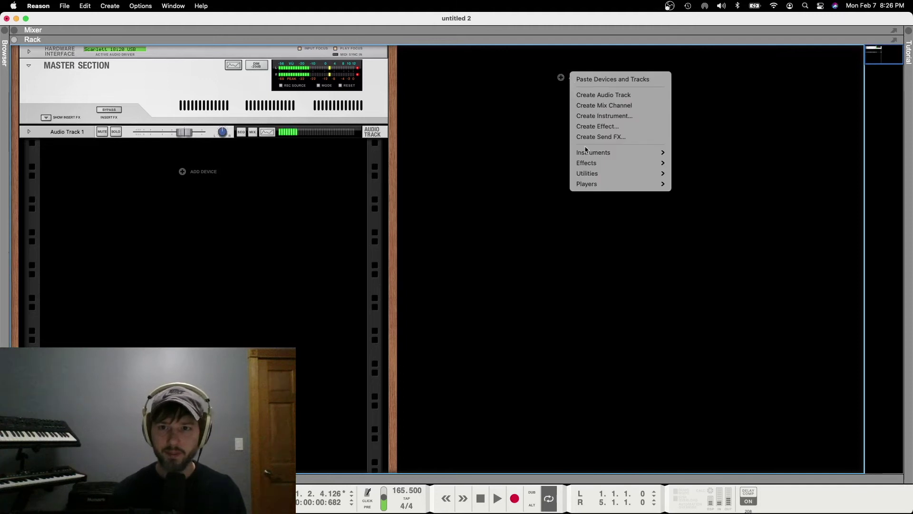
mouse_move(587, 155)
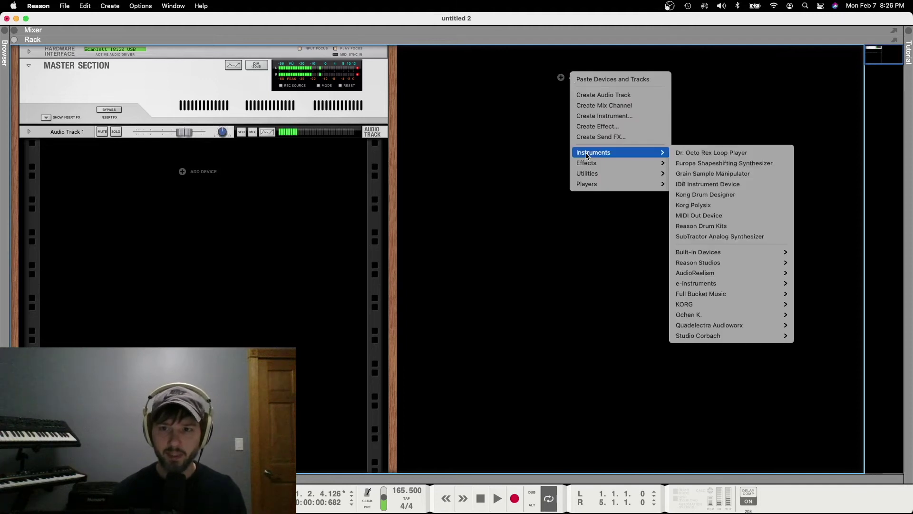
click(695, 236)
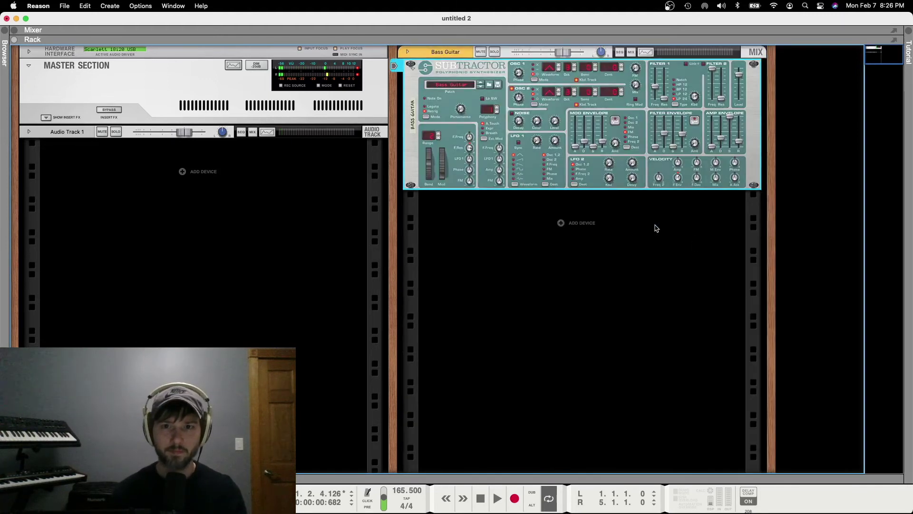
right_click(480, 70)
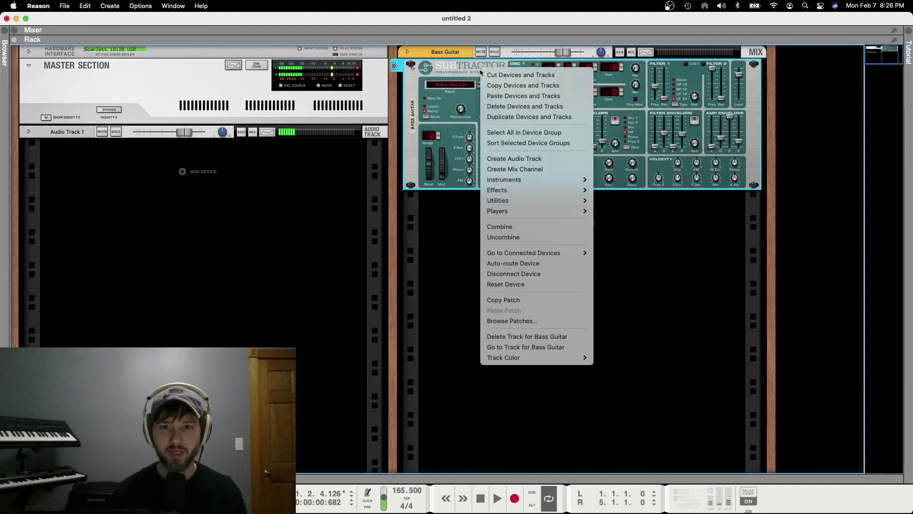
click(511, 286)
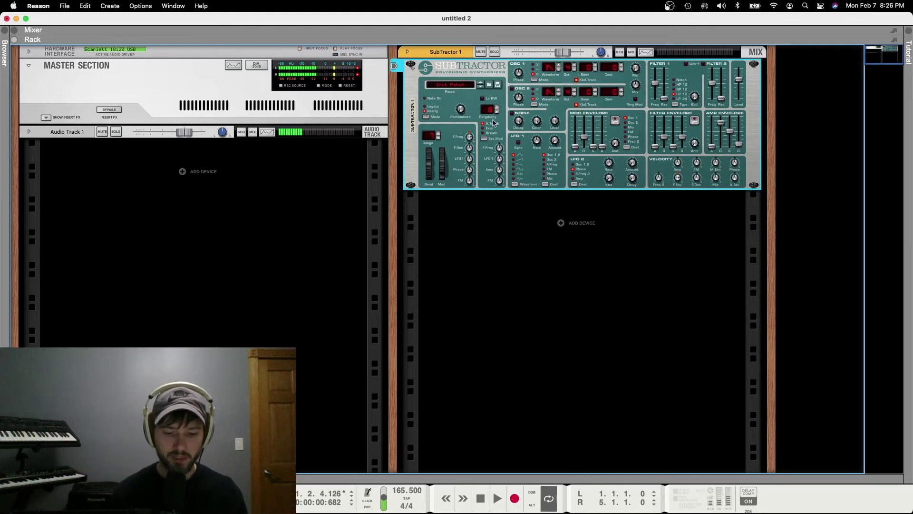
Create a four-bar note clip starting at bar 1 on the SubTractor 1 track and open it for editing
key(F7)
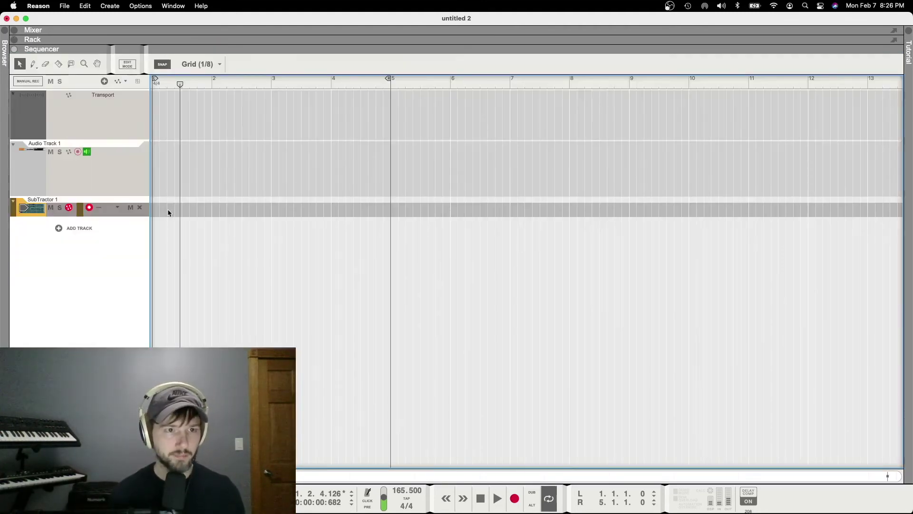
drag(167, 209, 391, 210)
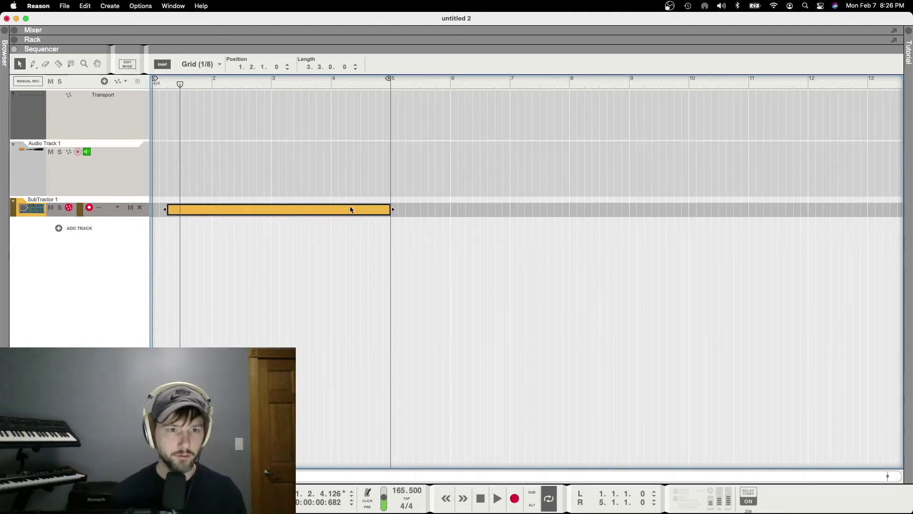
double_click(169, 211)
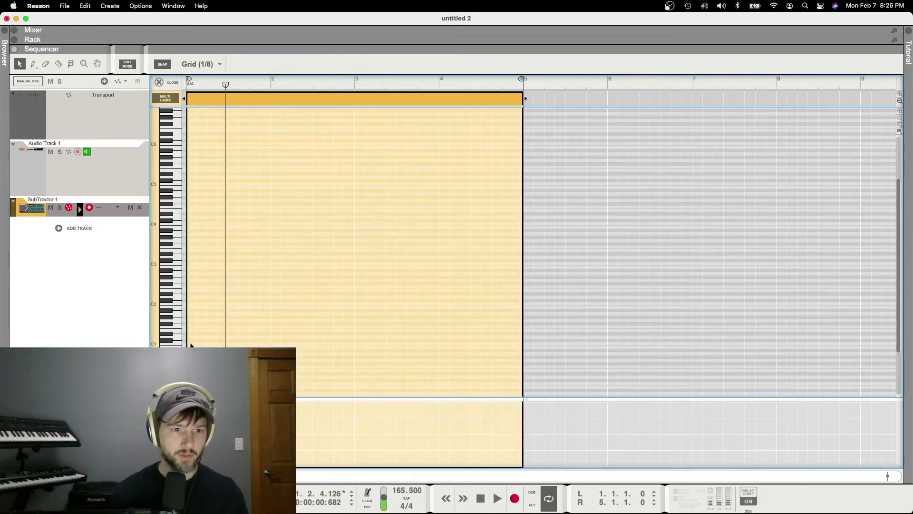
Draw a one-bar C1 note at bar 1 and a one-bar G1 note at bar 2
drag(190, 346, 271, 344)
click(270, 293)
click(272, 308)
drag(274, 307, 275, 320)
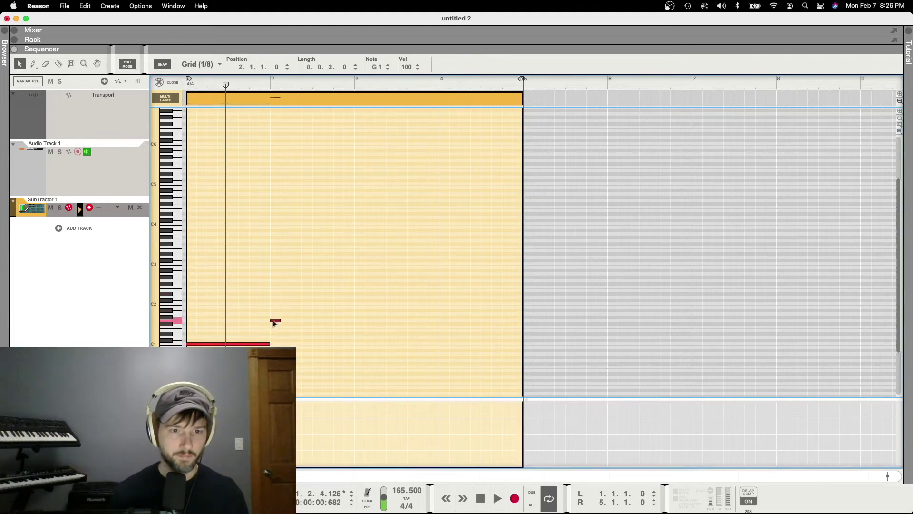
drag(293, 319, 357, 321)
Duplicate the one-bar note to bar 3 as F#1 and to bar 4 as D#1, and play the clip
key(super+d)
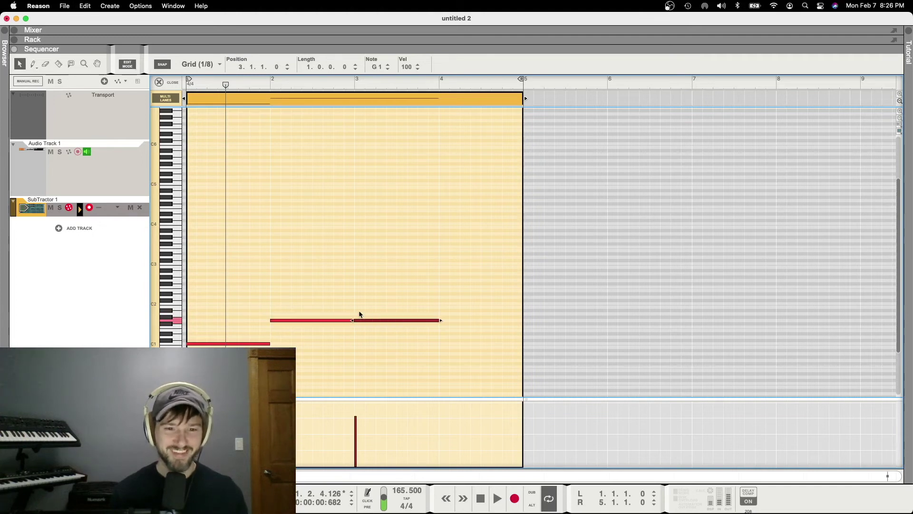
drag(365, 324, 365, 327)
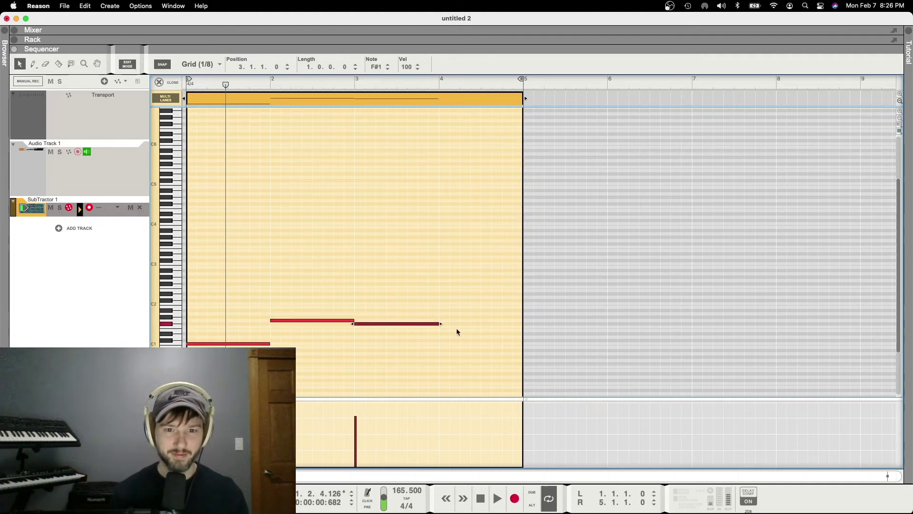
key(super+d)
mouse_move(454, 333)
mouse_down()
mouse_move(454, 341)
mouse_move(454, 333)
mouse_up()
click(207, 102)
key(space)
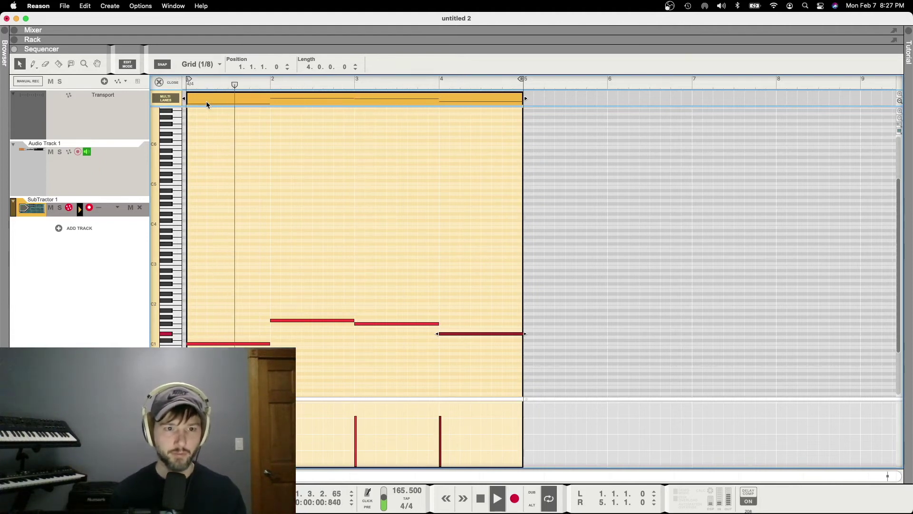
Show the SubTractor in the rack, set its Filter 1 frequency to 120 and lower it below the middle while listening
key(F6)
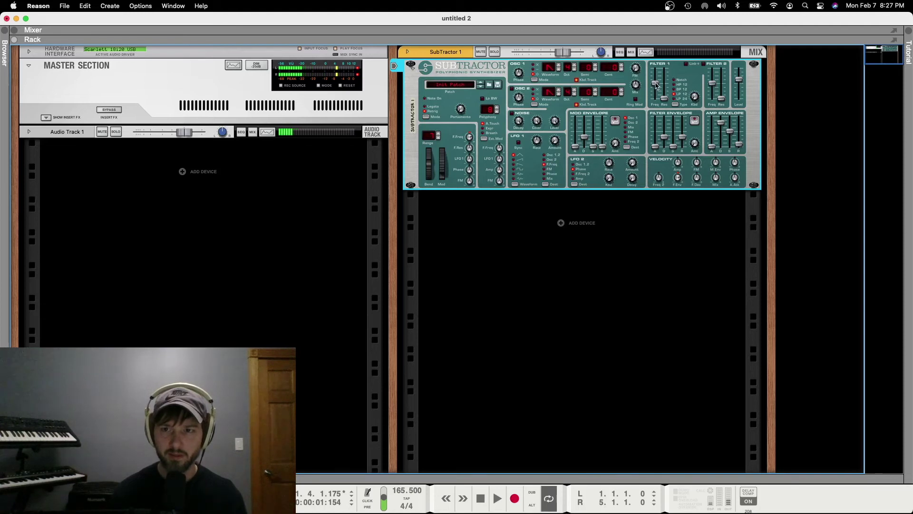
drag(656, 76, 655, 70)
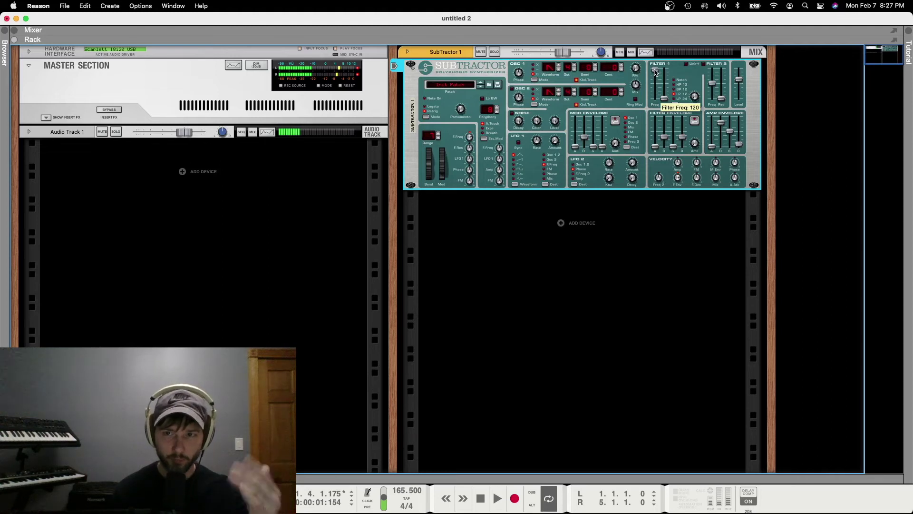
key(space)
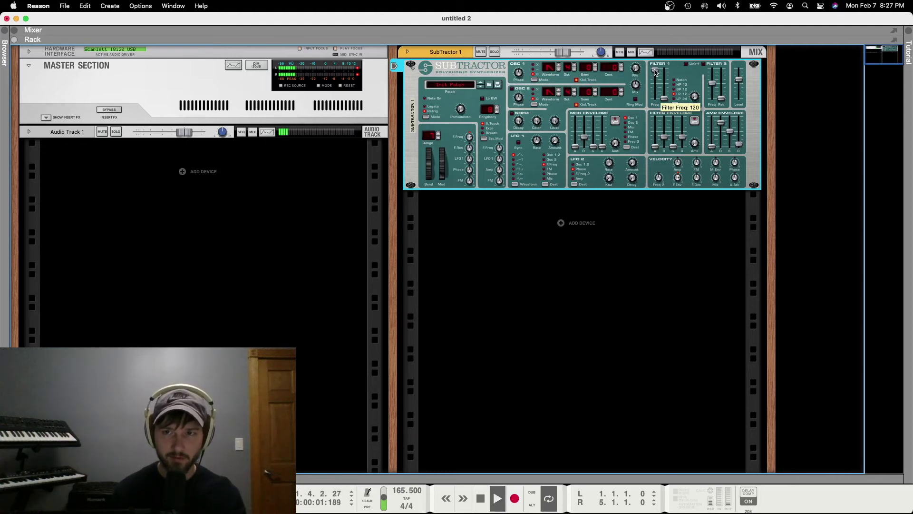
drag(656, 71, 653, 89)
key(space)
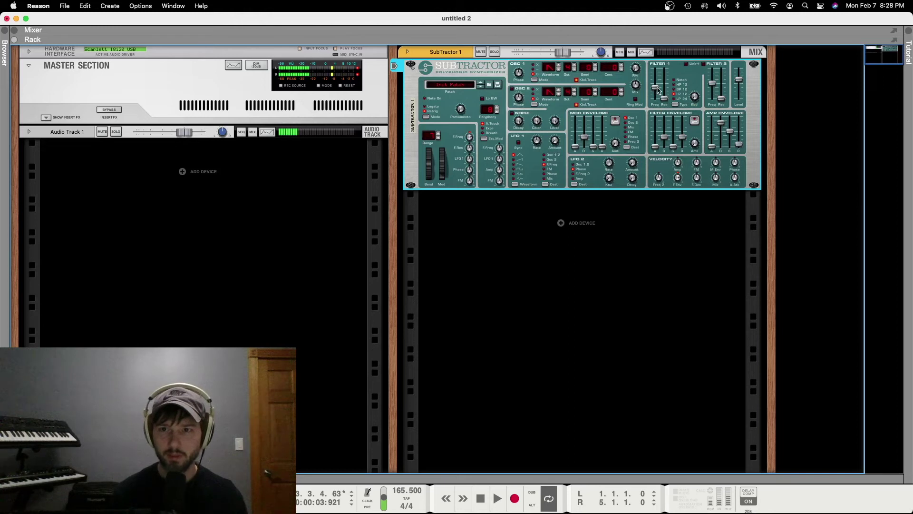
drag(657, 89, 657, 91)
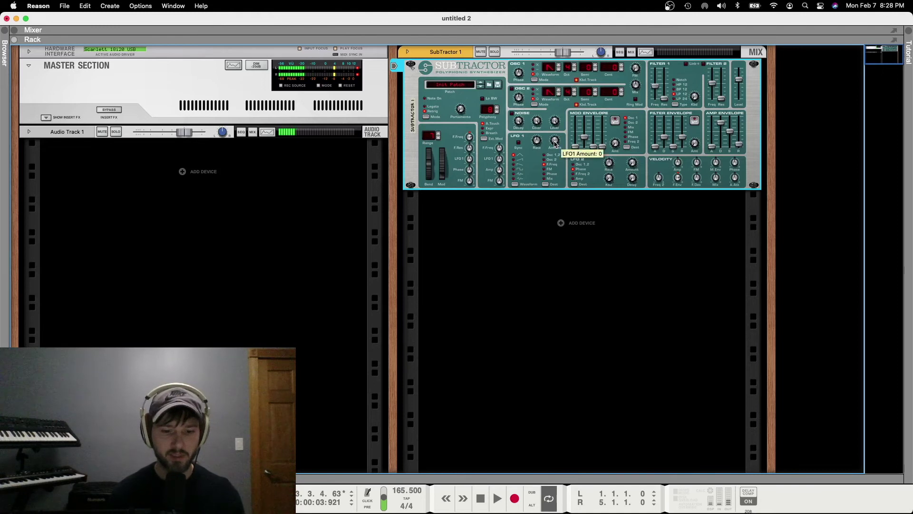
Raise the SubTractor's LFO 1 amount from zero while the bass clip plays
key(space)
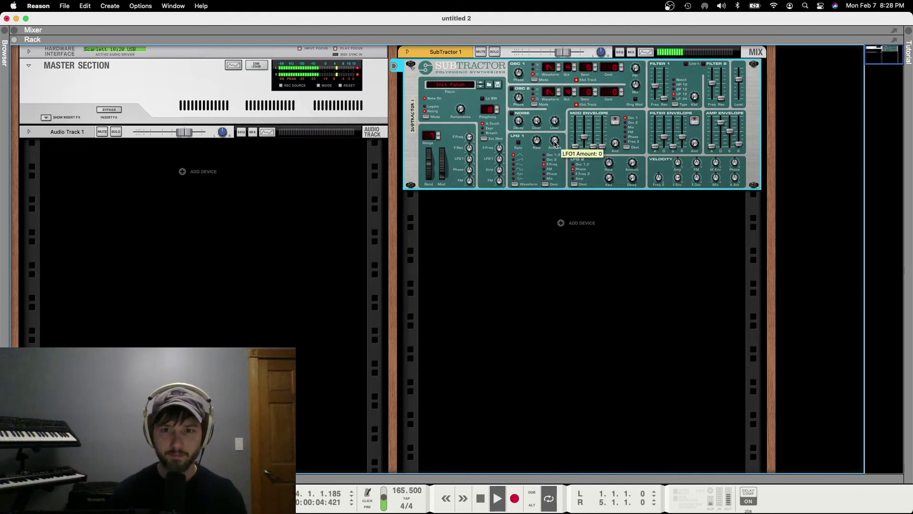
drag(554, 143, 555, 123)
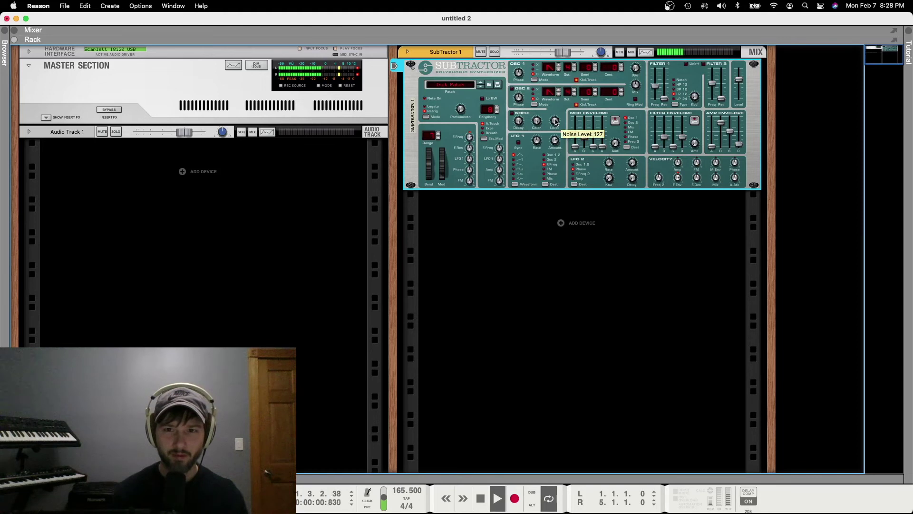
key(space)
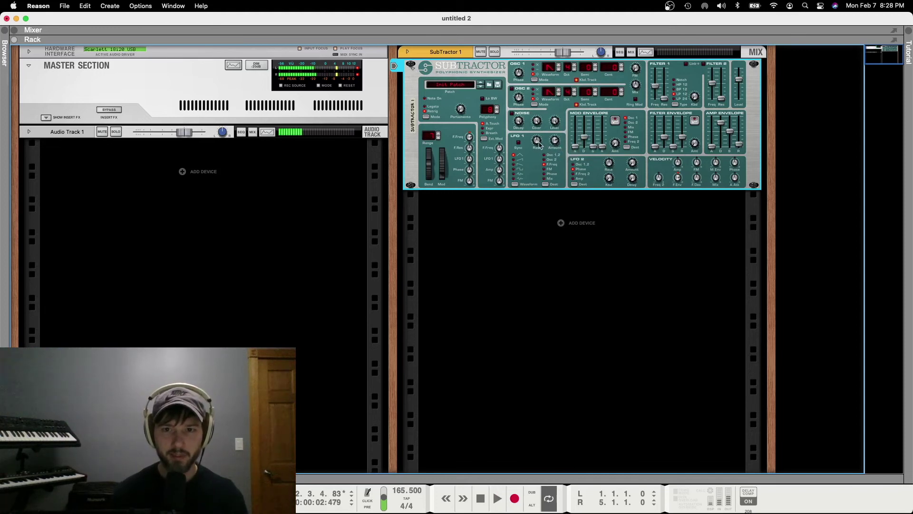
Set the SubTractor's LFO 1 rate to 52 while the bass clip plays
mouse_move(536, 145)
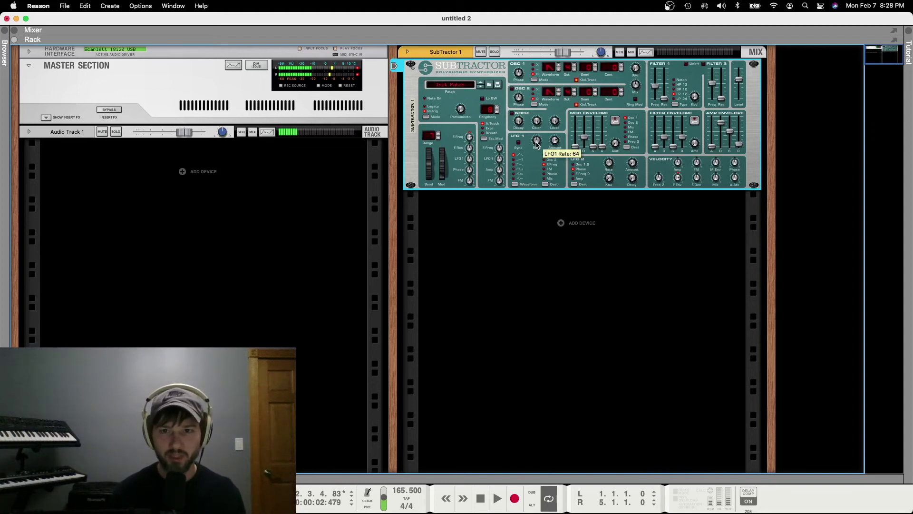
key(space)
drag(536, 145, 533, 149)
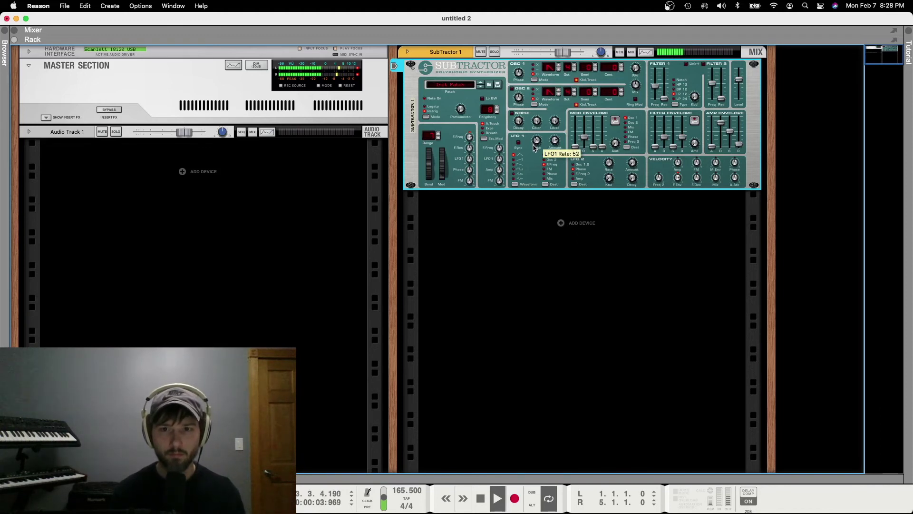
key(space)
Add an LFO1 Rate automation lane to the SubTractor track with a four-bar clip from bar 1, and open the clip for editing
right_click(536, 143)
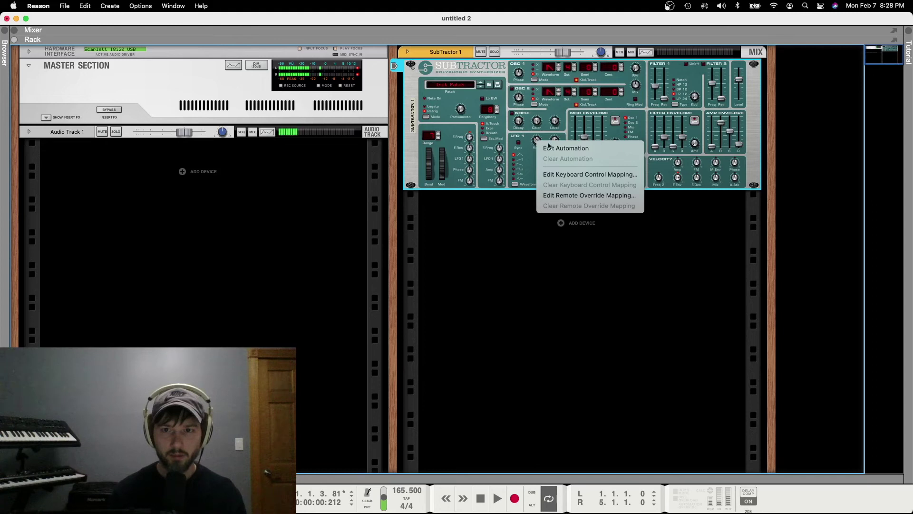
click(550, 148)
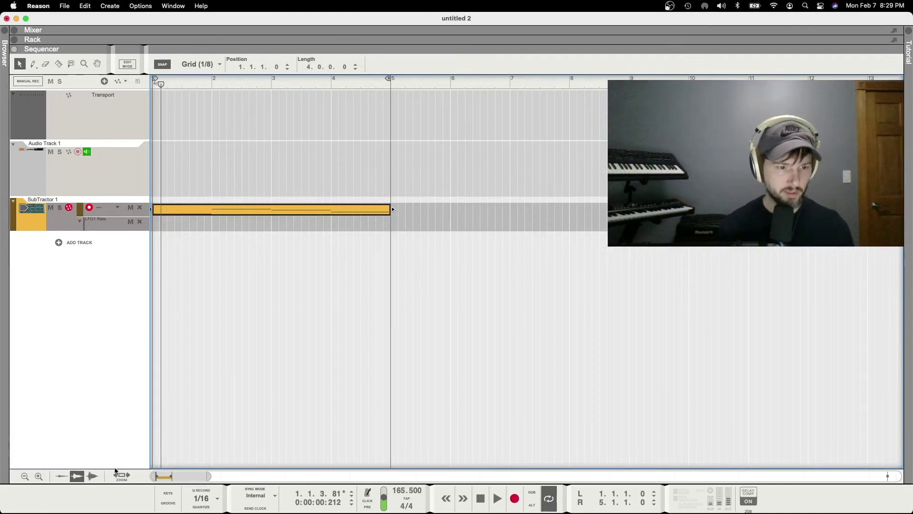
click(39, 476)
drag(154, 236, 388, 234)
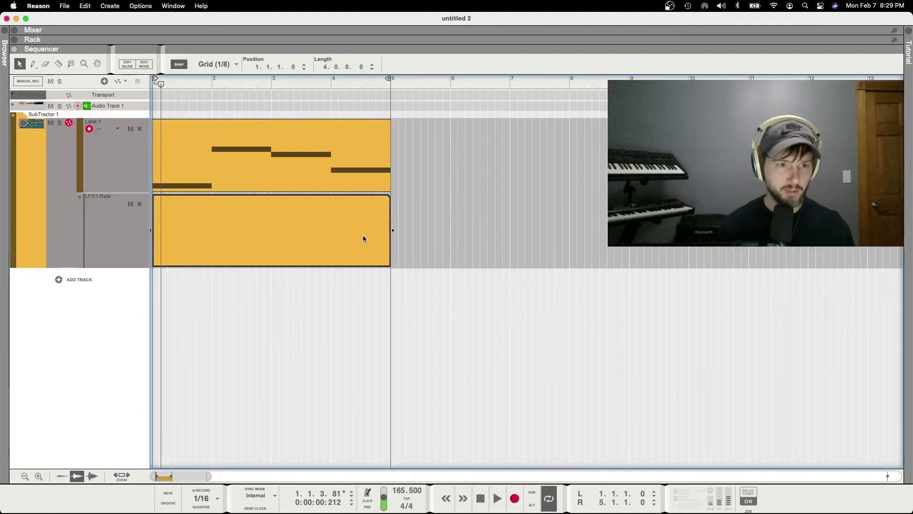
double_click(362, 235)
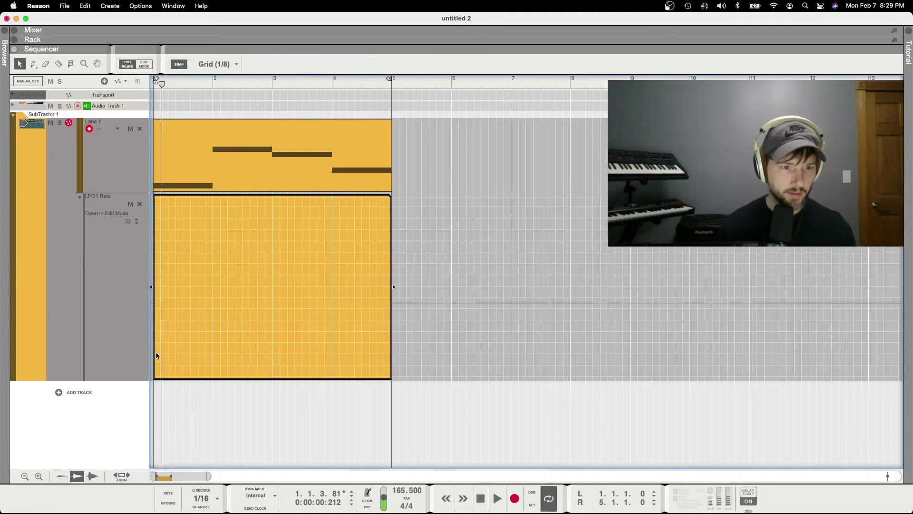
Draw the LFO1 Rate automation at 52 through bar 1, then jump to 65 at bar 2 and hold it until bar 3
click(153, 303)
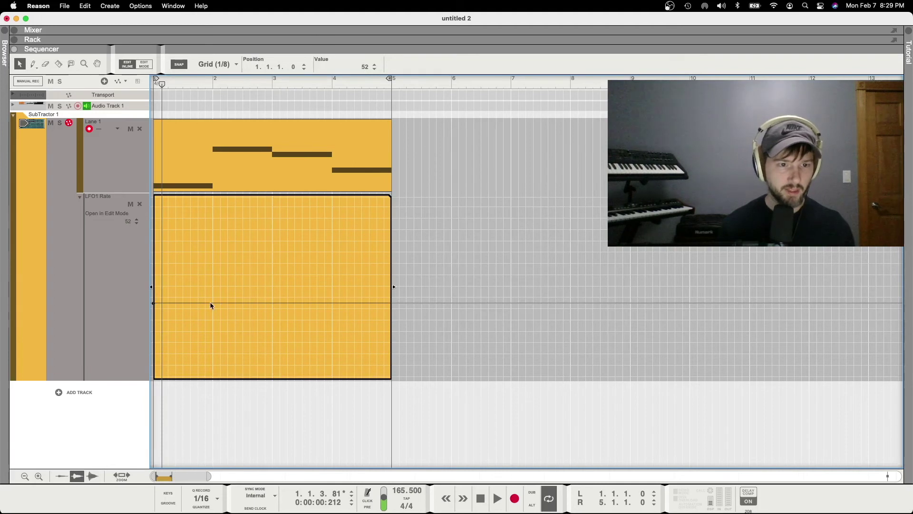
mouse_move(240, 305)
mouse_down()
mouse_move(219, 268)
mouse_move(214, 277)
mouse_up()
key(Delete)
click(235, 304)
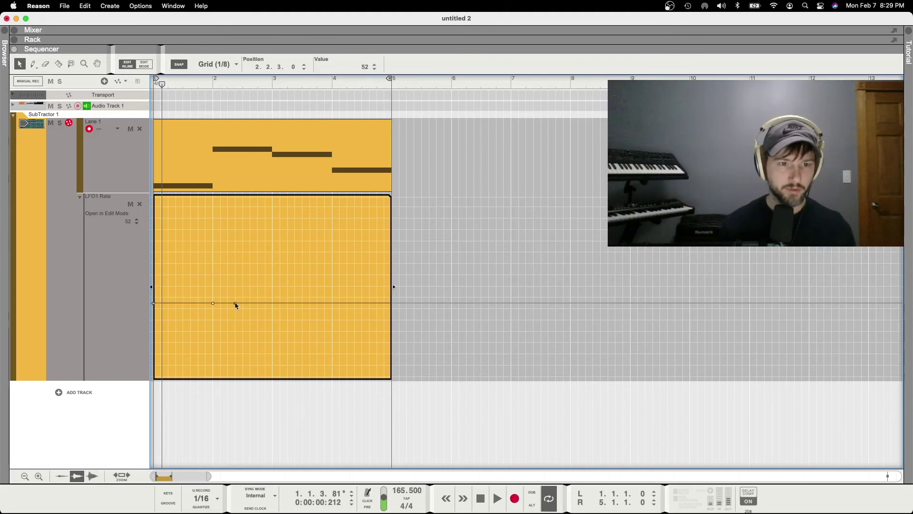
drag(234, 301, 212, 284)
click(272, 284)
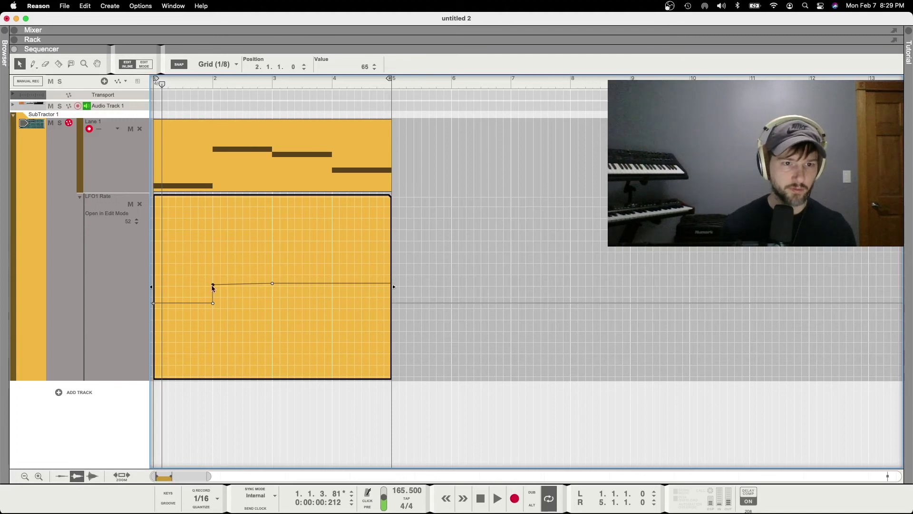
click(374, 68)
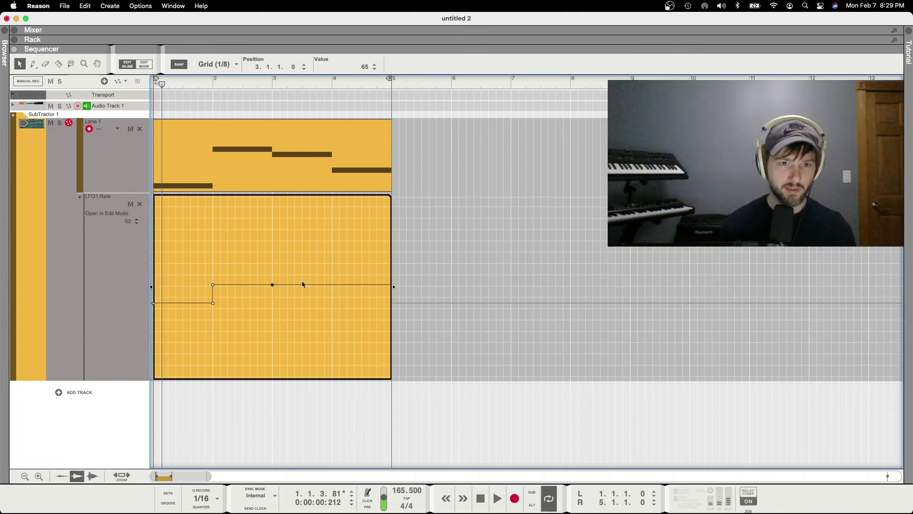
Step the LFO1 Rate automation up to 89 at bar 3 and hold that level until bar 4
drag(272, 284, 274, 253)
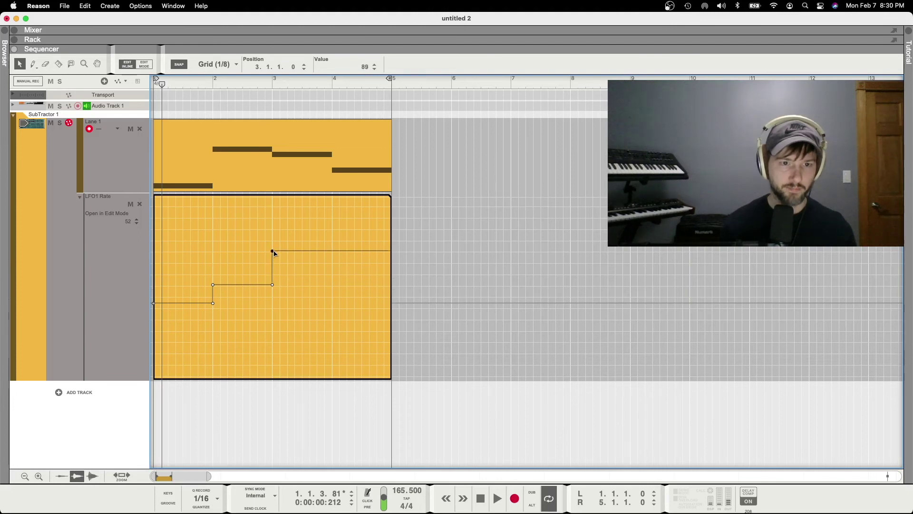
click(332, 250)
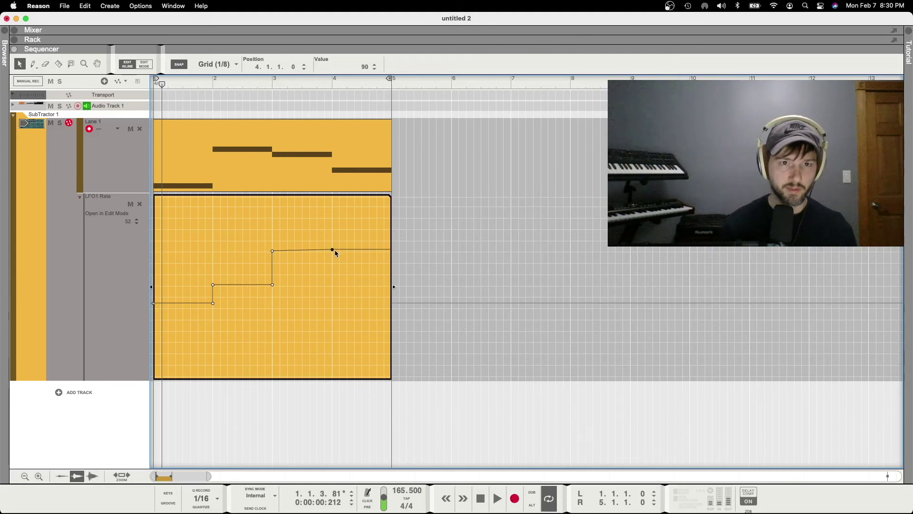
click(273, 251)
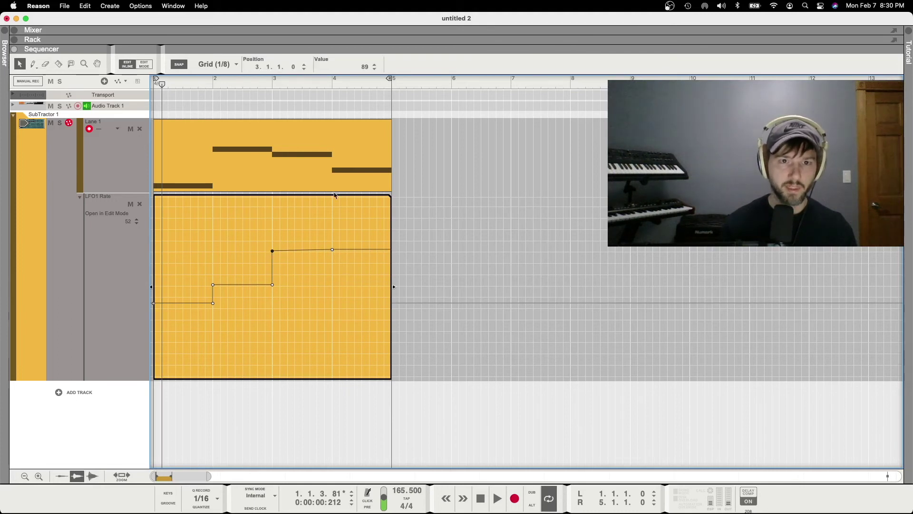
click(332, 249)
click(374, 69)
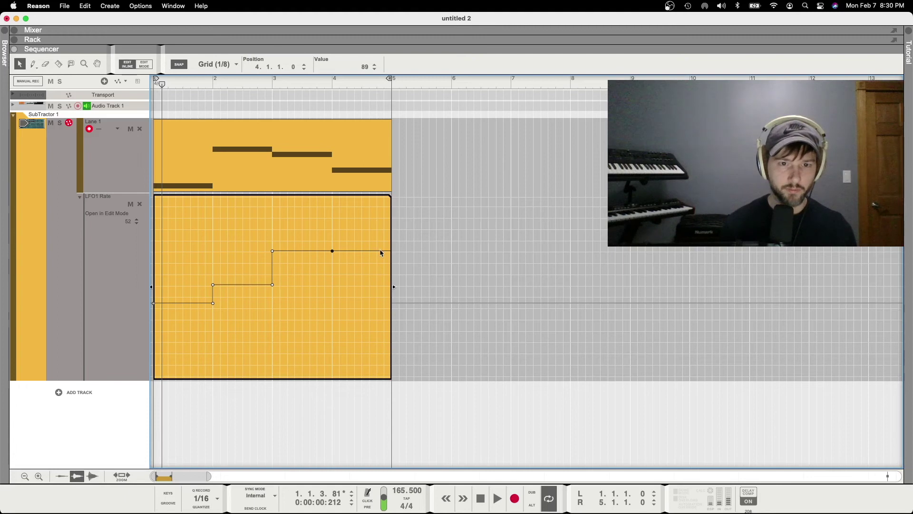
Drop the LFO1 Rate automation to 52 at bar 4 and play the loop from bar 1
drag(376, 253, 382, 270)
key(super+z)
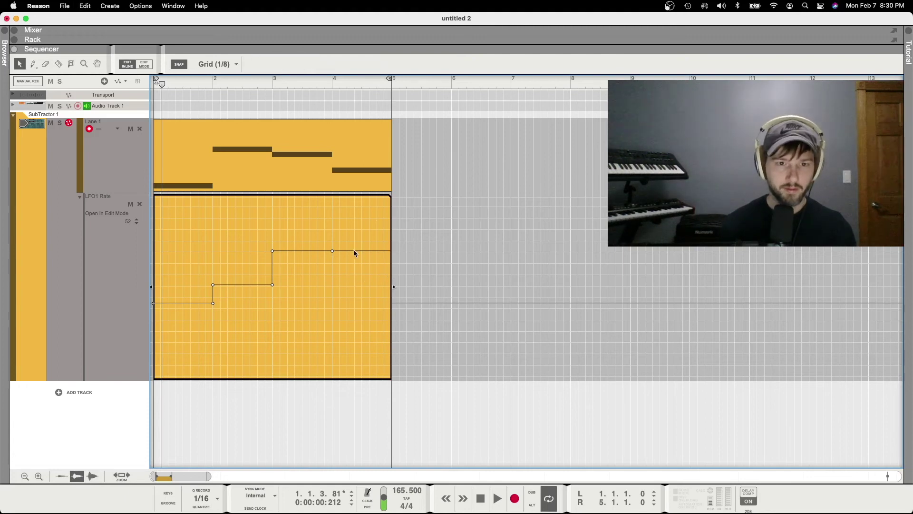
drag(354, 252, 333, 304)
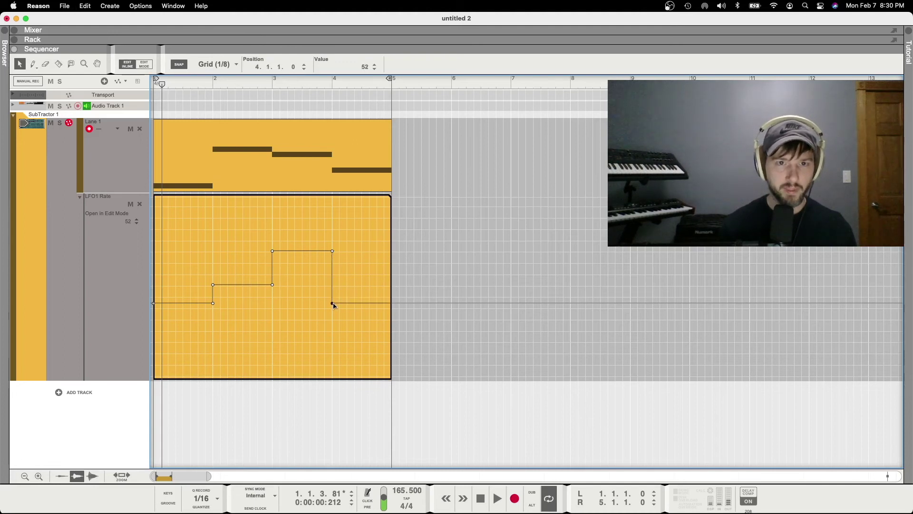
drag(162, 84, 115, 87)
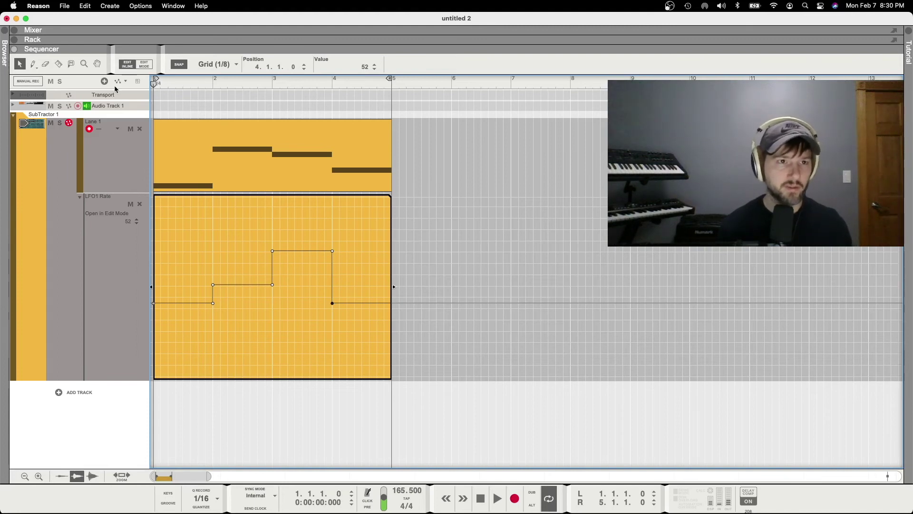
key(space)
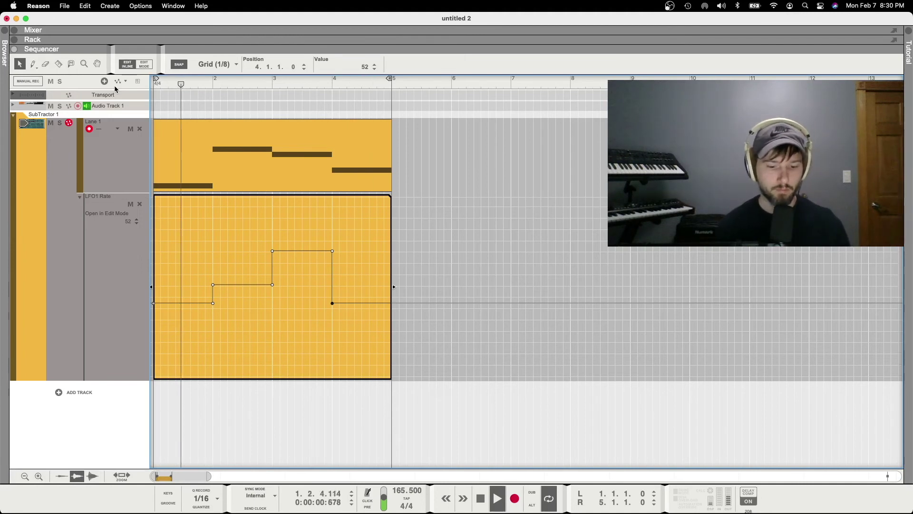
Show the SubTractor in the rack, lower its Filter 1 frequency to 28 and raise it back toward the middle while listening
key(F6)
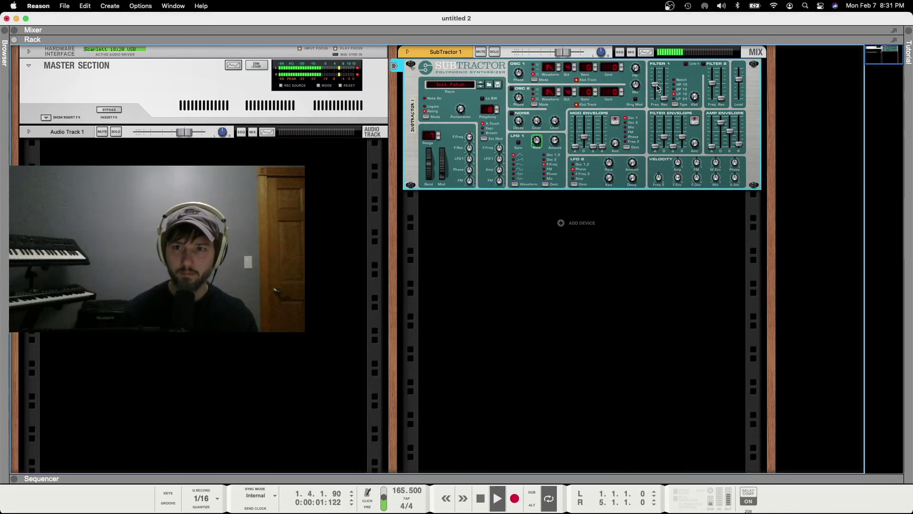
drag(657, 82, 657, 95)
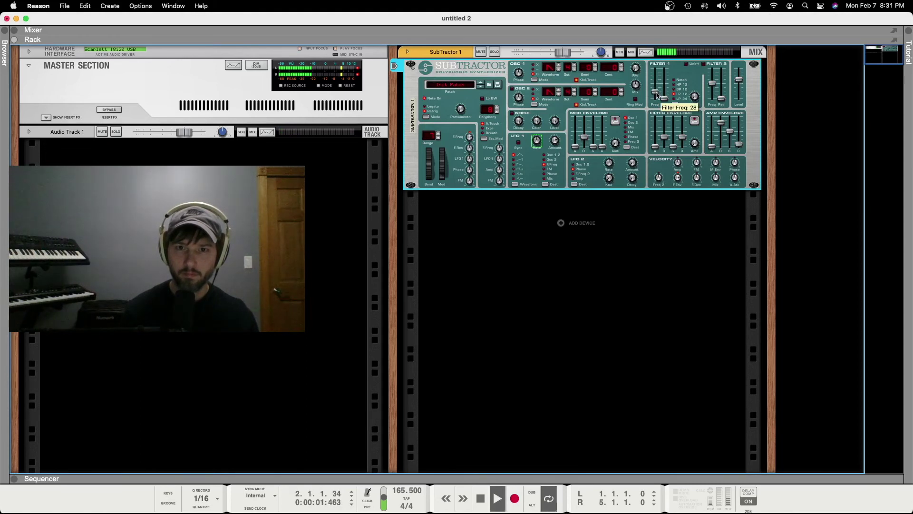
drag(656, 94, 658, 88)
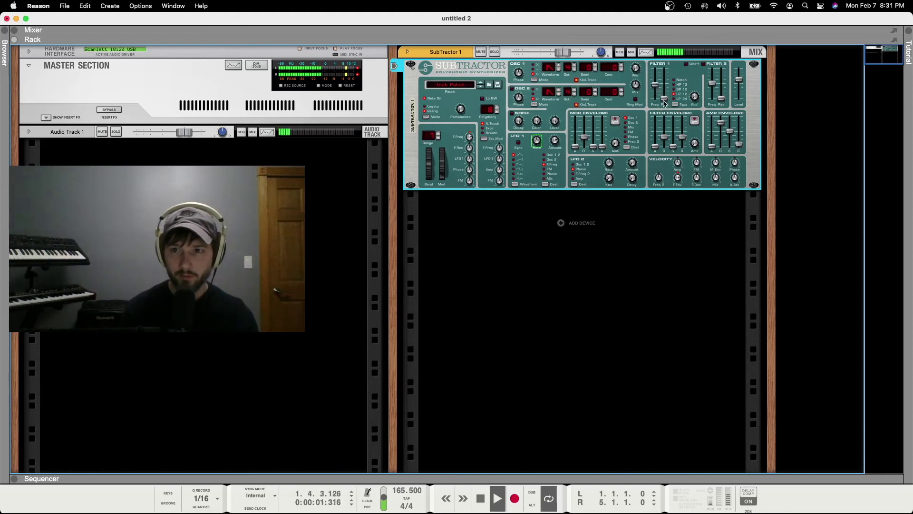
Try raising the SubTractor's Filter 1 resonance to 54 and reducing it to 46 during playback, then stop
mouse_move(665, 104)
drag(665, 105, 664, 87)
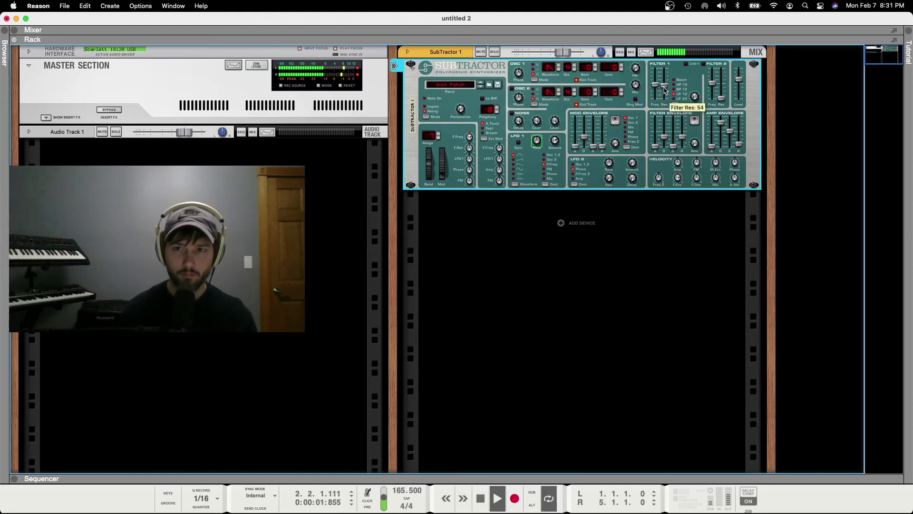
drag(665, 91, 665, 93)
key(space)
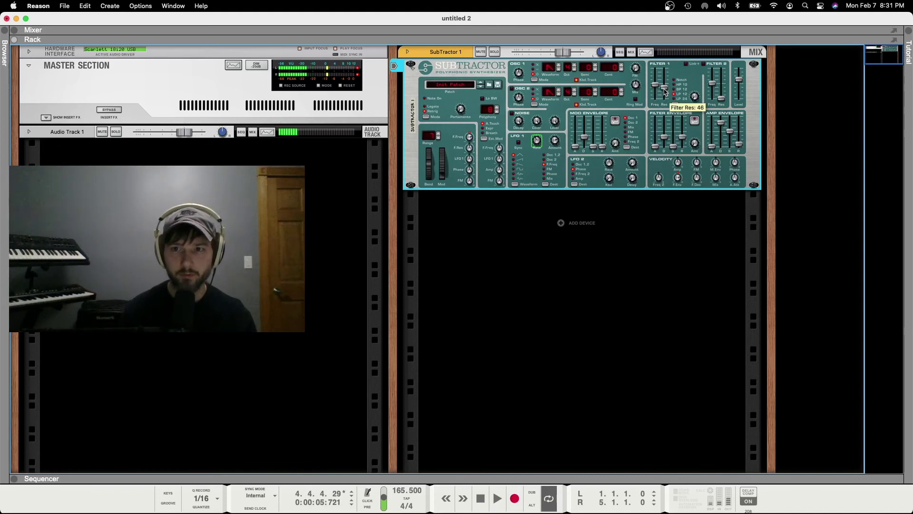
Add a Filter Res automation lane to the SubTractor track with a four-bar clip from bar 1, and open the clip for editing
right_click(665, 100)
click(695, 103)
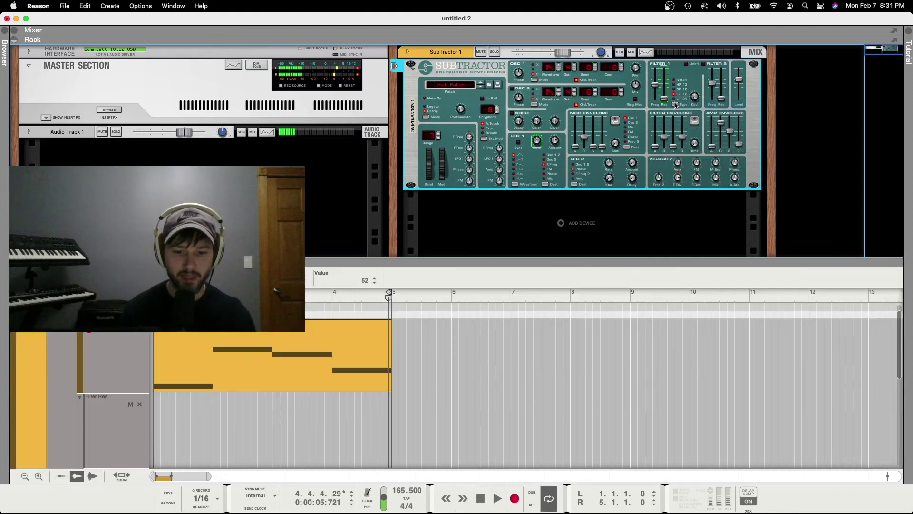
drag(161, 443, 392, 423)
double_click(283, 432)
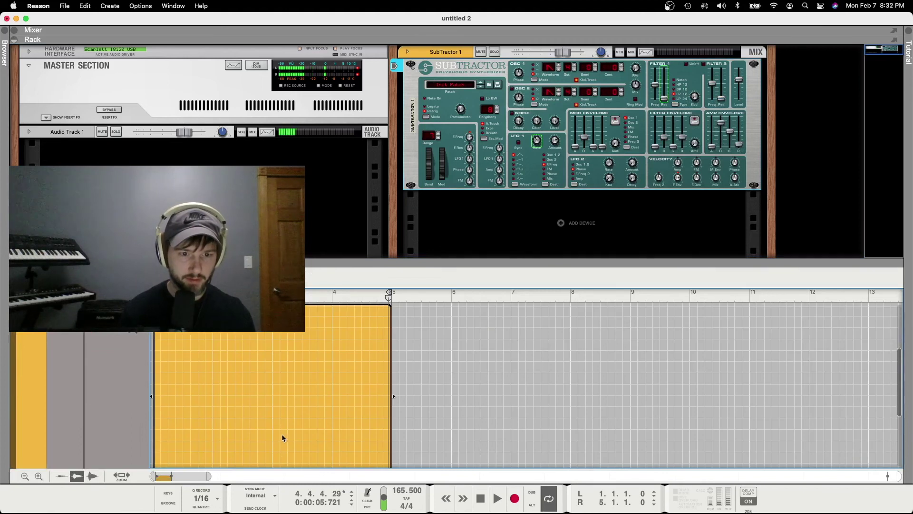
key(Escape)
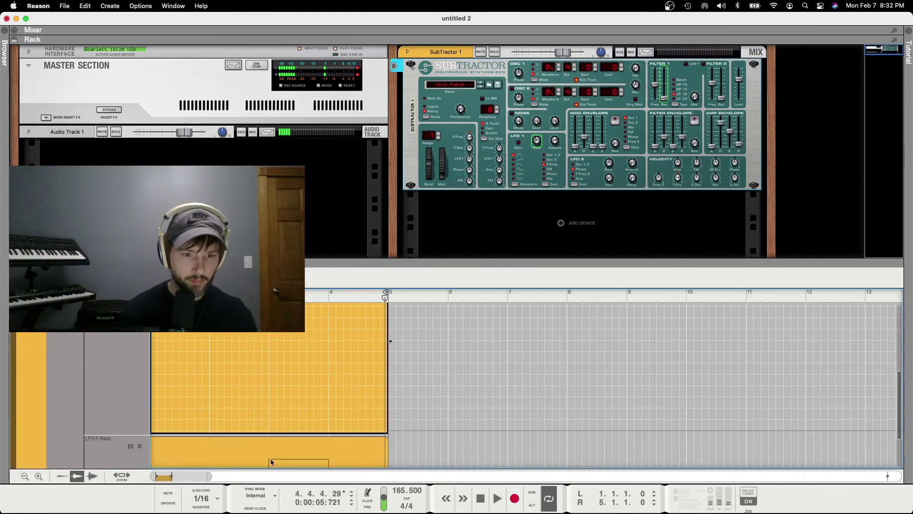
Draw the Filter Res automation as a step up to 31 at bar 3, held until bar 4, then dropping to 0
click(268, 431)
click(328, 430)
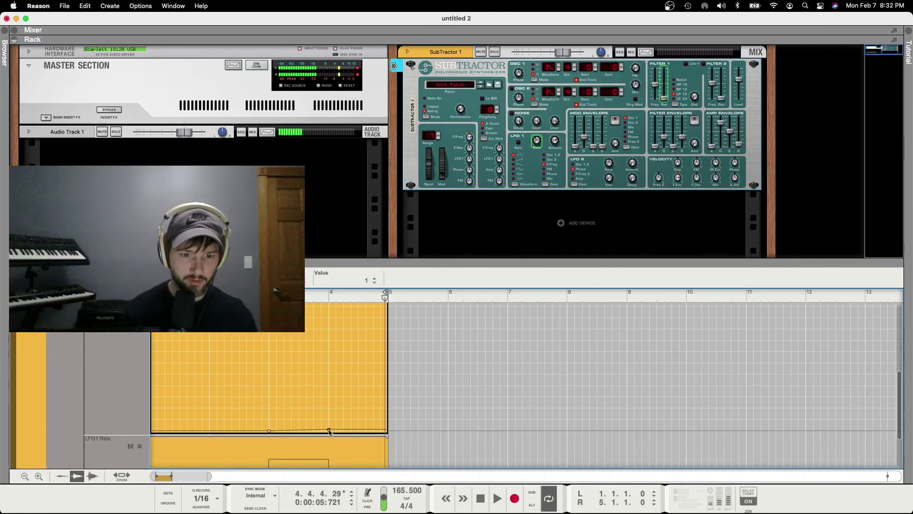
drag(329, 431, 269, 388)
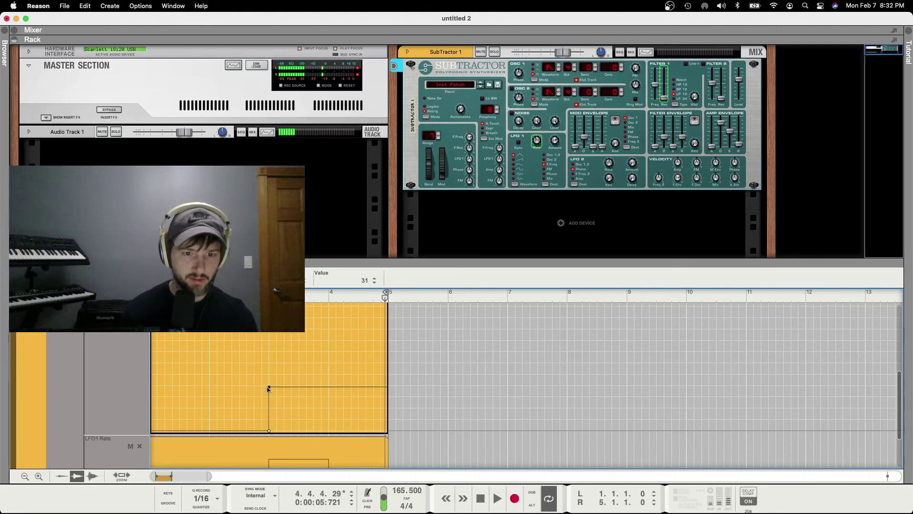
click(329, 387)
click(370, 388)
drag(367, 390, 328, 431)
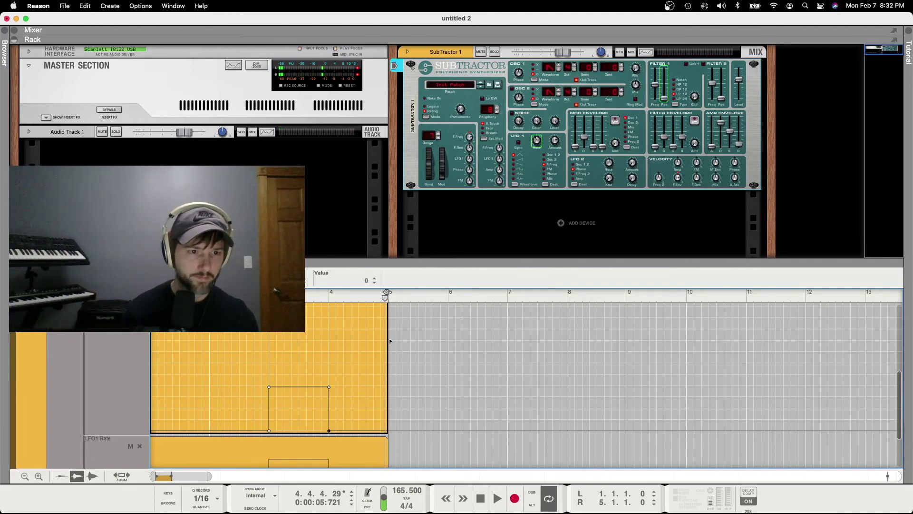
Raise the Filter Res automation between bars 3 and 4 to 56 during playback, stop, and show only the sequencer
key(space)
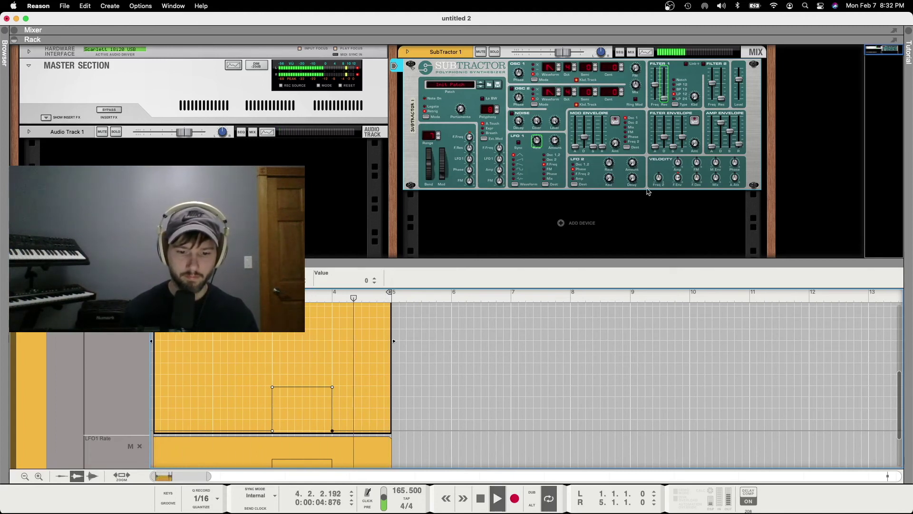
drag(343, 385, 273, 353)
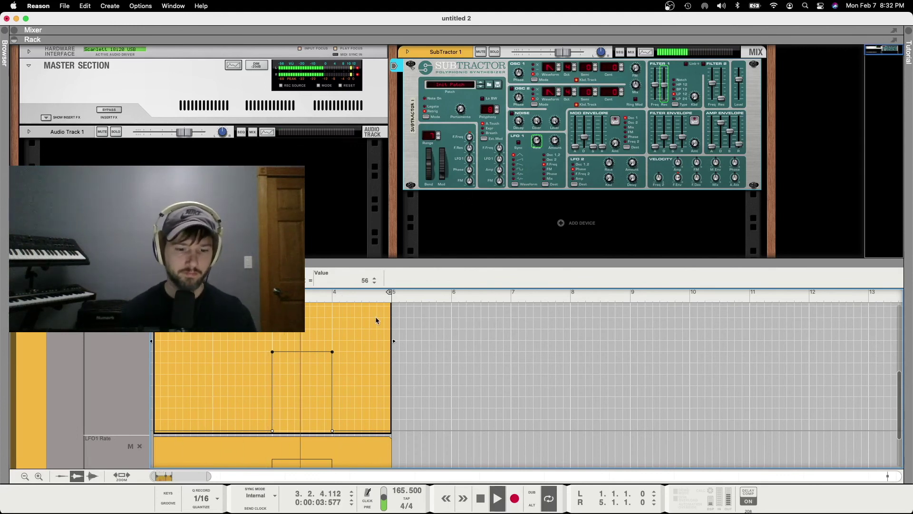
key(space)
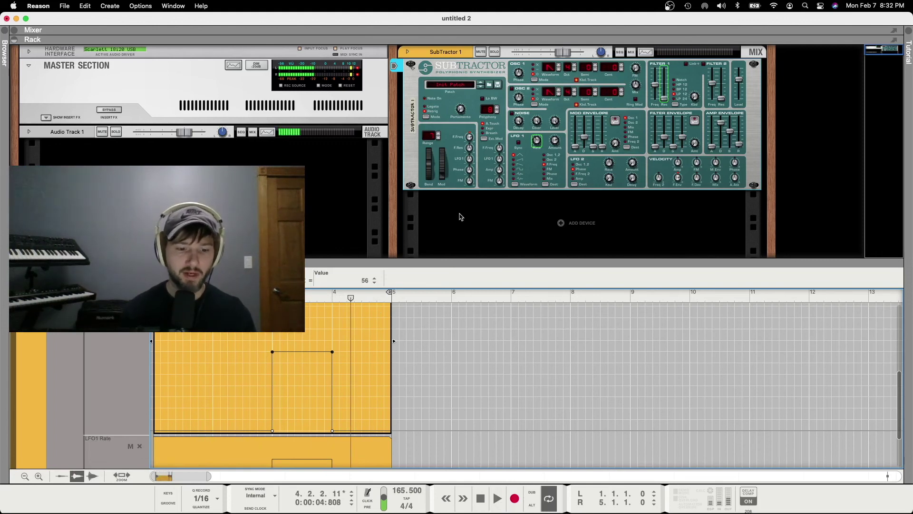
key(F6)
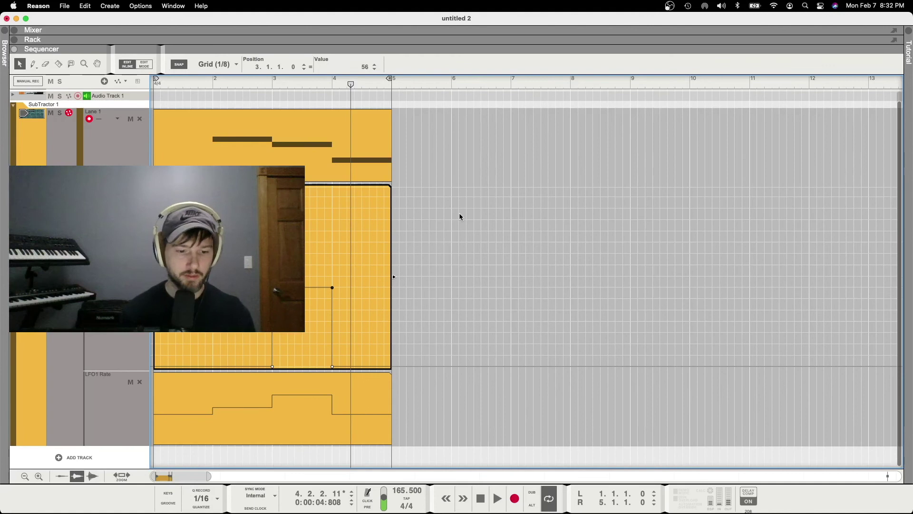
Switch to the Chemical Cut song, select the TB-303 device, and play from bar 37 to examine its Bass Line 3 pattern changes
key(super+e)
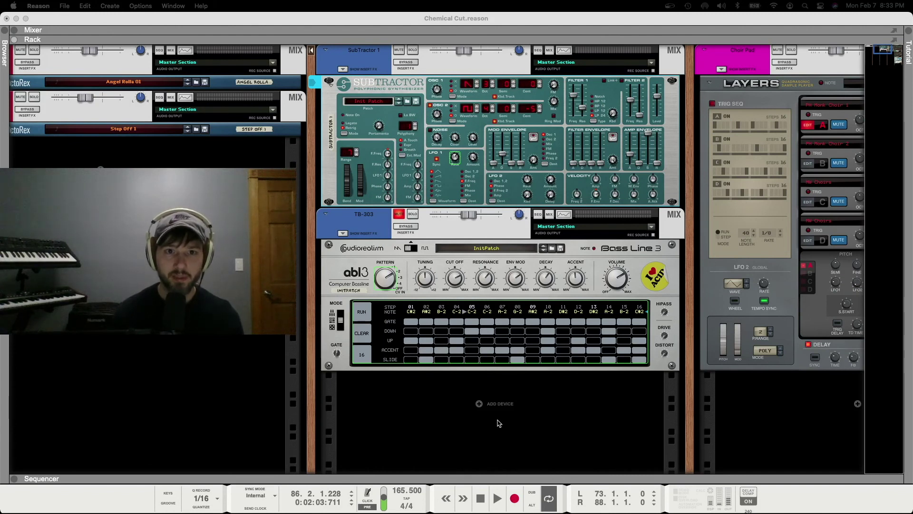
click(380, 233)
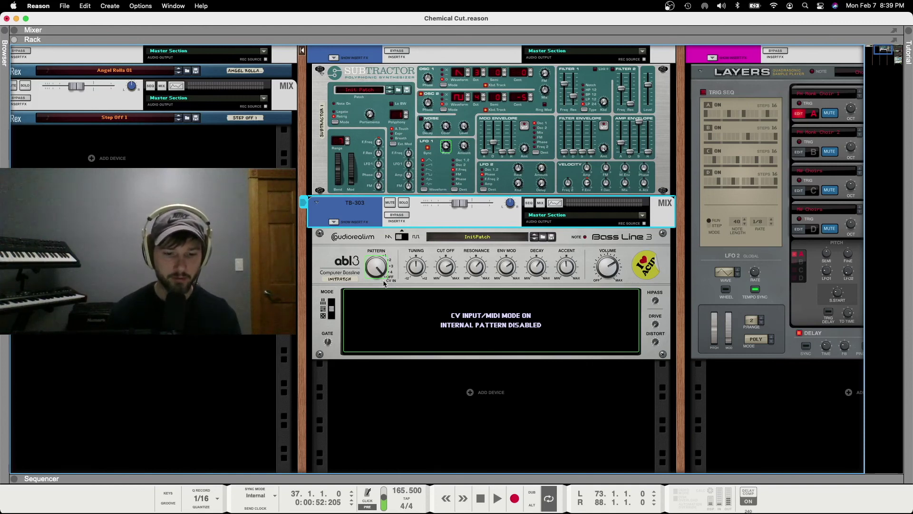
key(space)
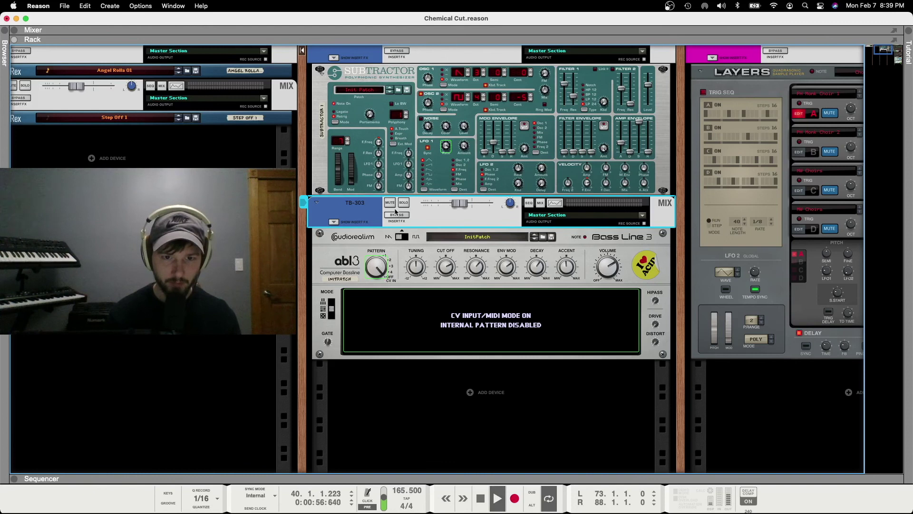
click(391, 277)
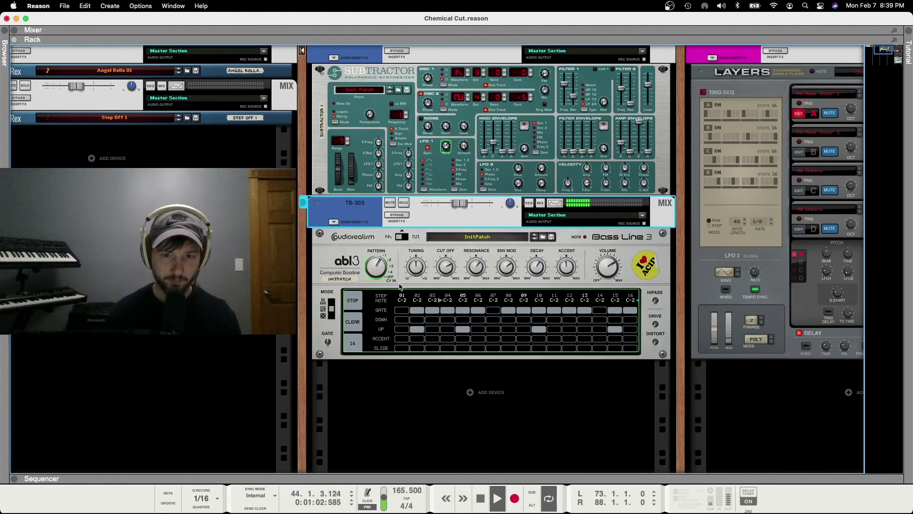
click(399, 284)
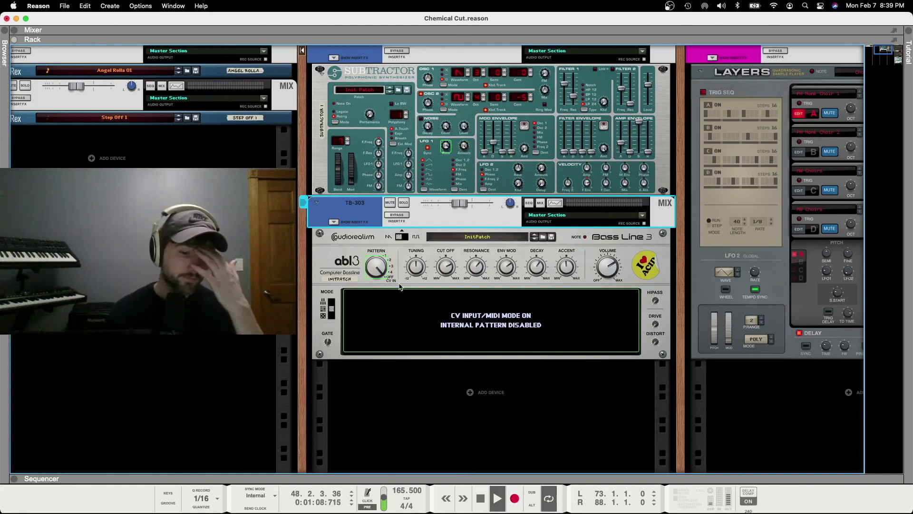
click(399, 286)
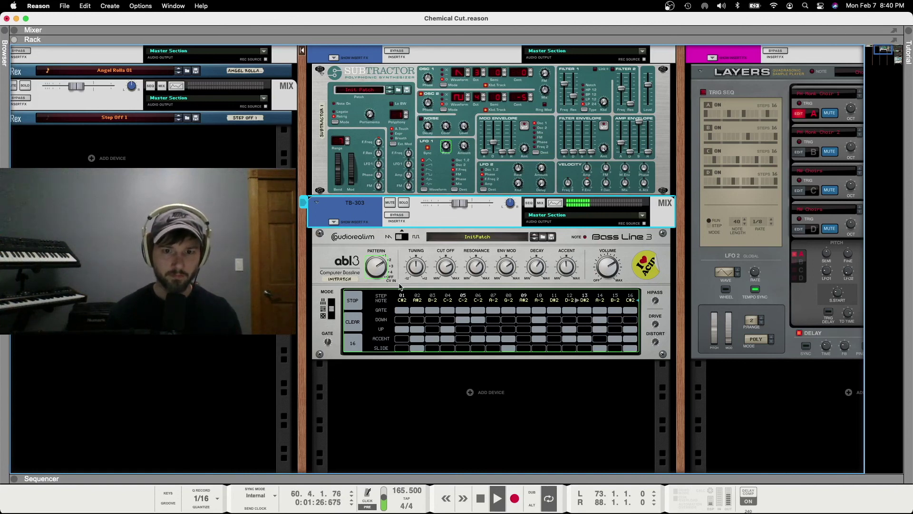
key(space)
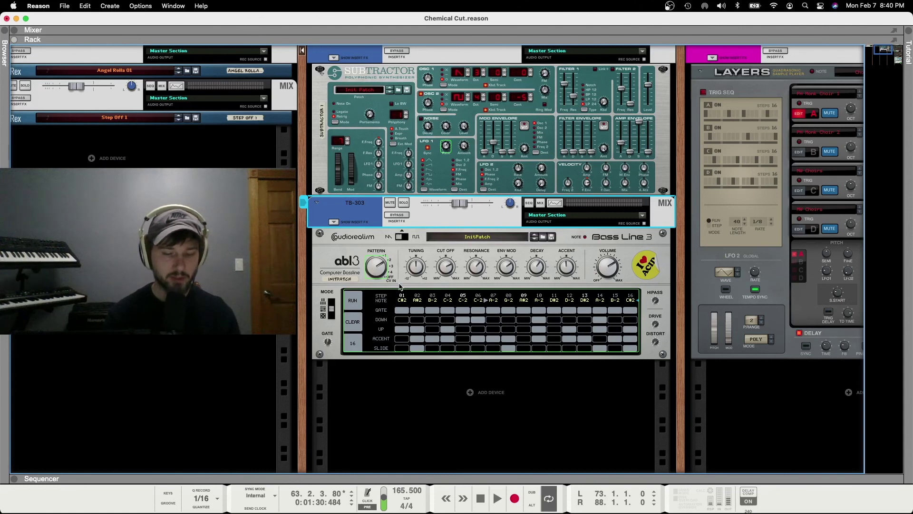
scroll(360, 246, left, 6)
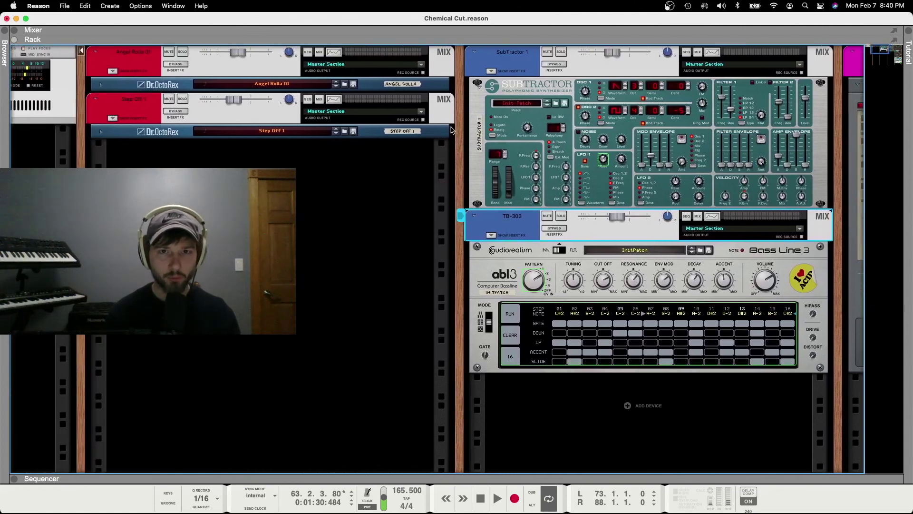
Examine the SubTractor, the Layers choir pad and the Mimic samplers in the rack, and return to the sequencer
click(435, 87)
click(530, 89)
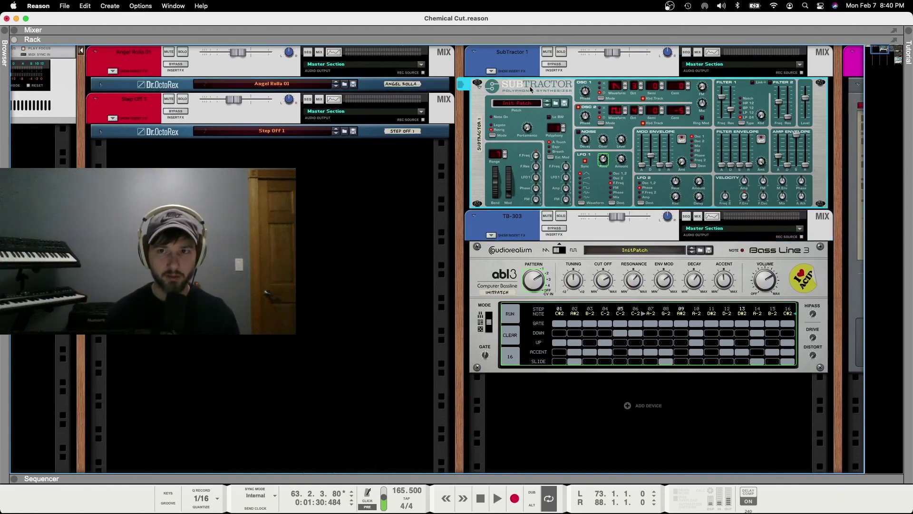
scroll(530, 89, right, 15)
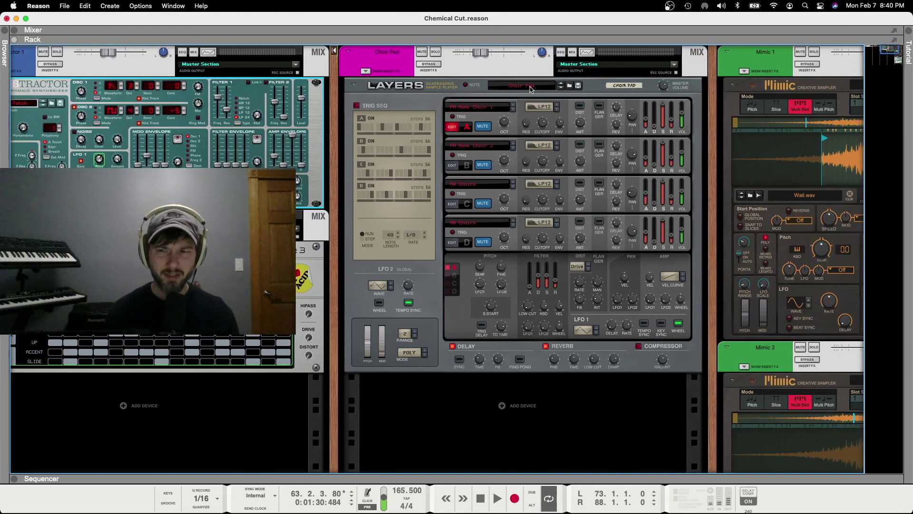
scroll(530, 89, right, 10)
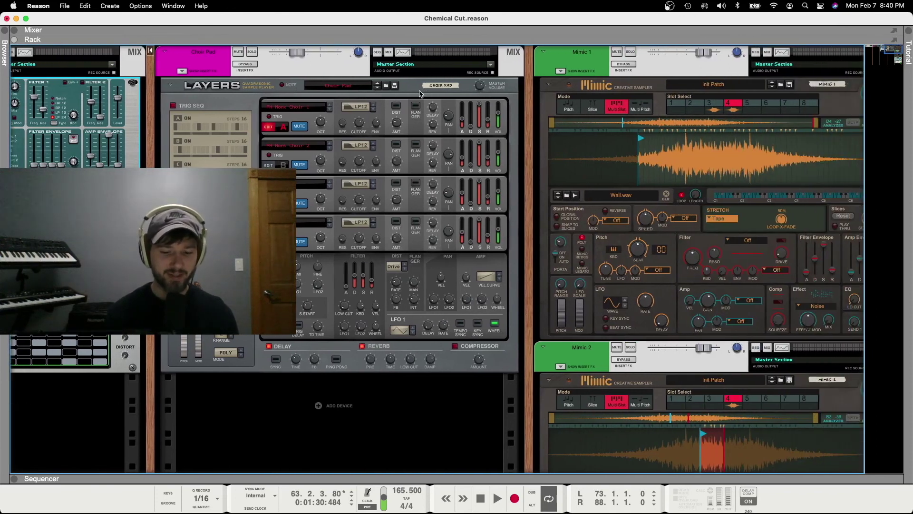
key(F7)
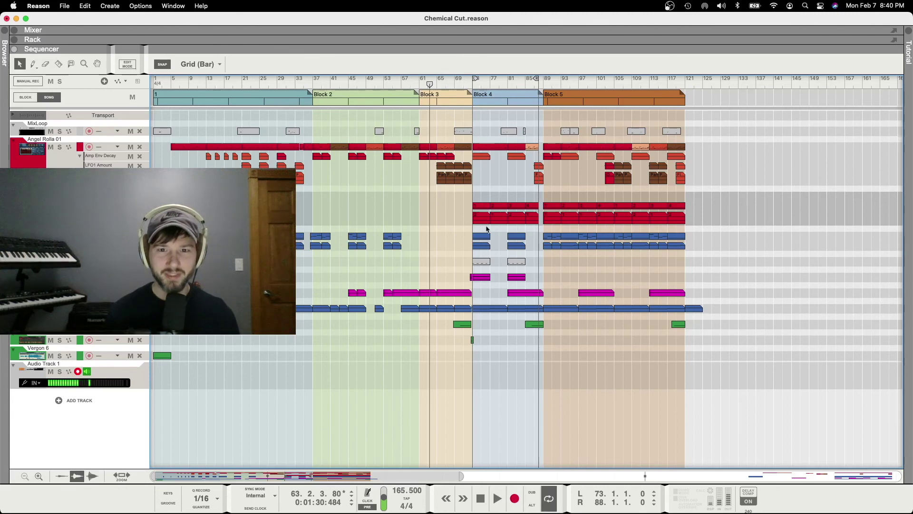
Select the Choir Pad clips in Block 4 and audition them by playing from bar 73, and stop playback
drag(462, 232, 528, 255)
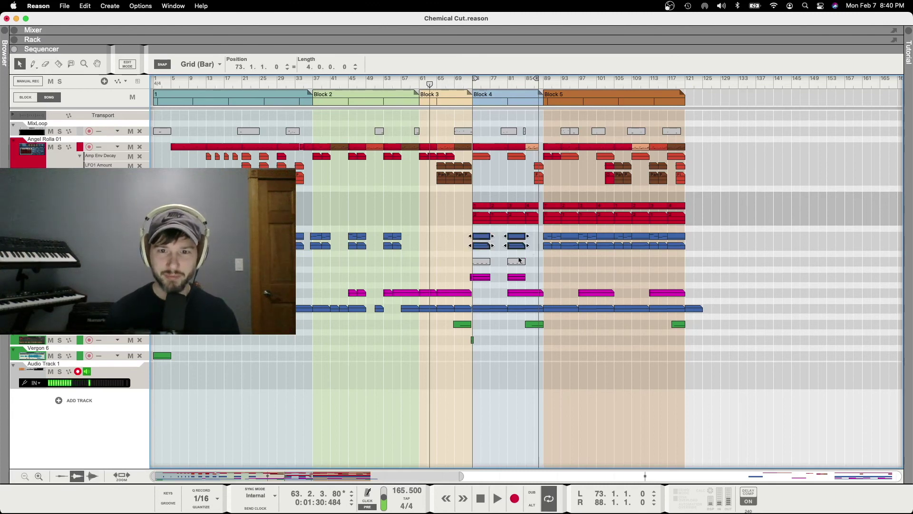
drag(464, 272, 537, 280)
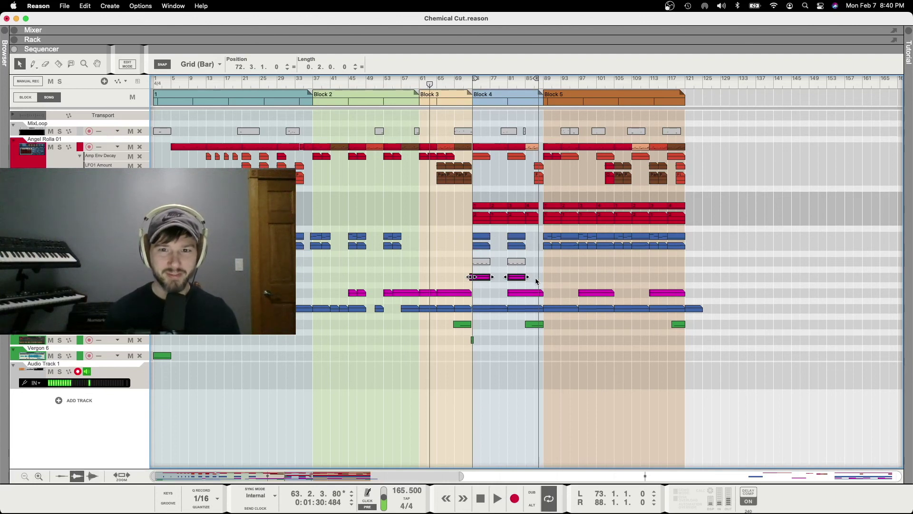
click(472, 84)
key(space)
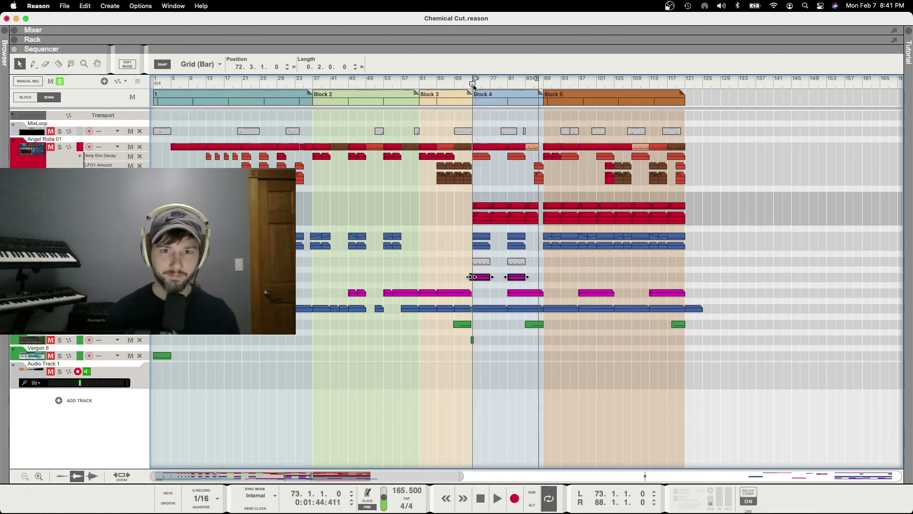
key(space)
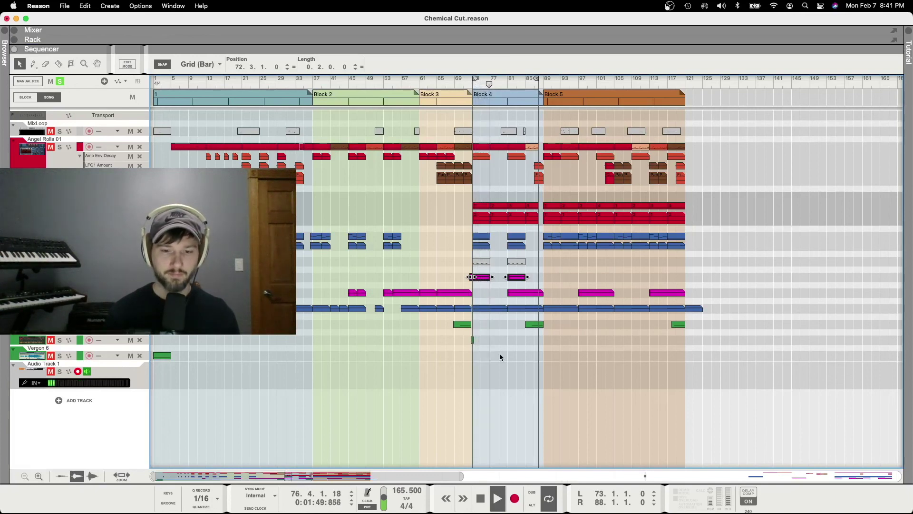
key(space)
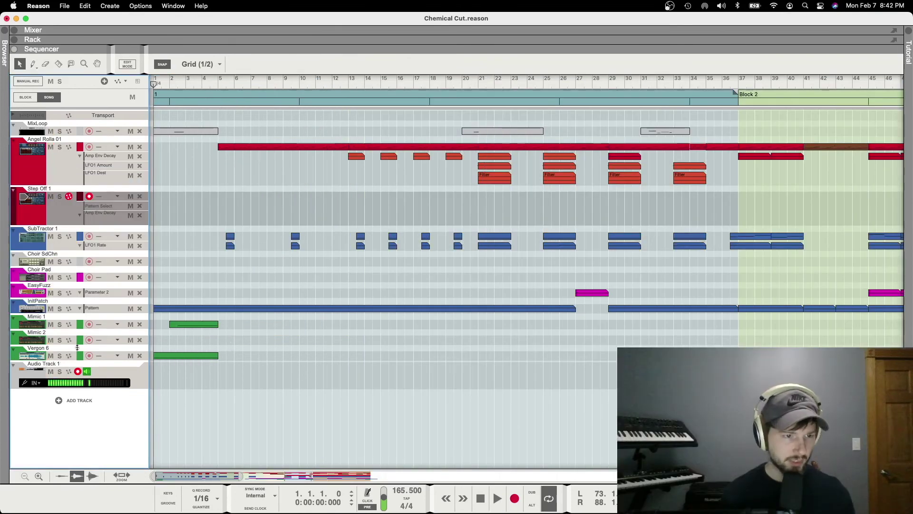
Solo the Vergon 6 track, show its Grain device in the rack, and audition its intro part from bar 1
click(77, 349)
key(s)
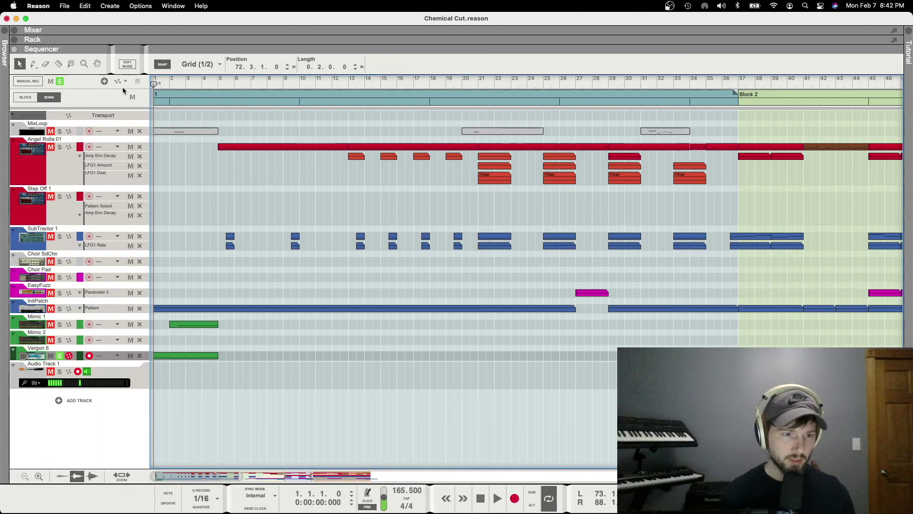
key(F6)
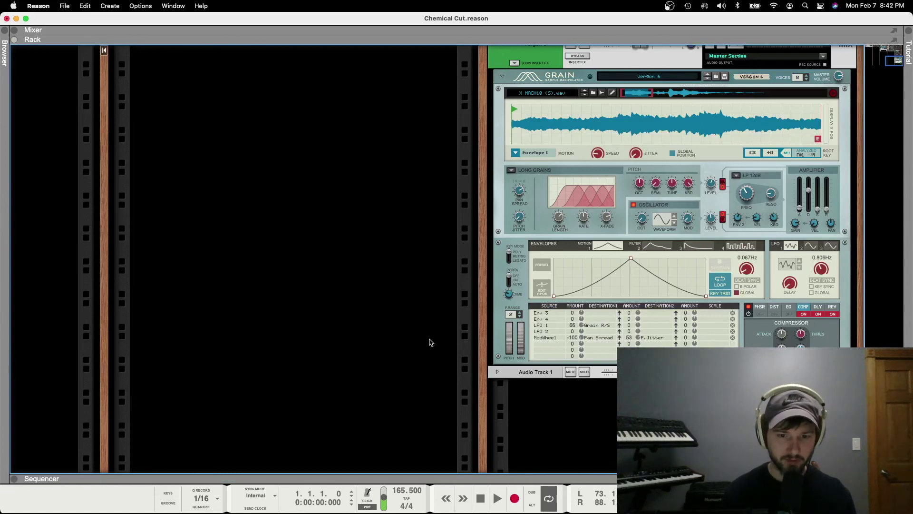
key(space)
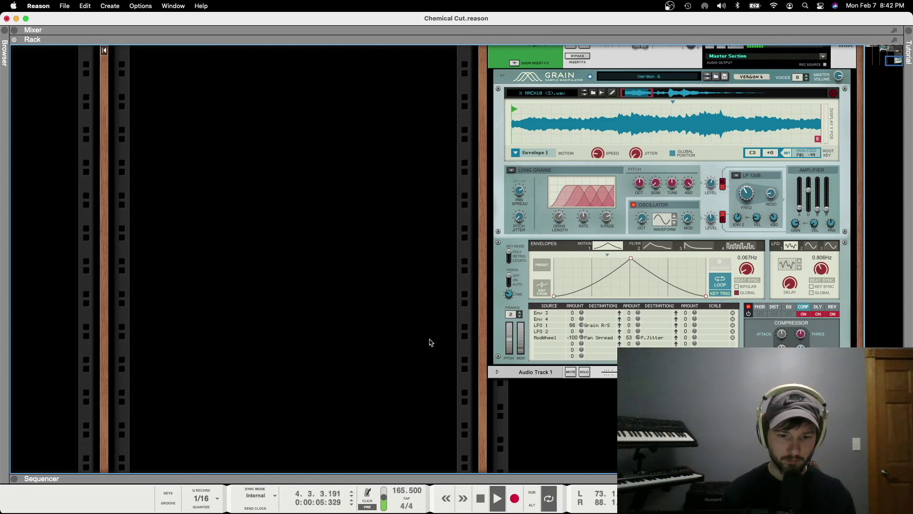
key(space)
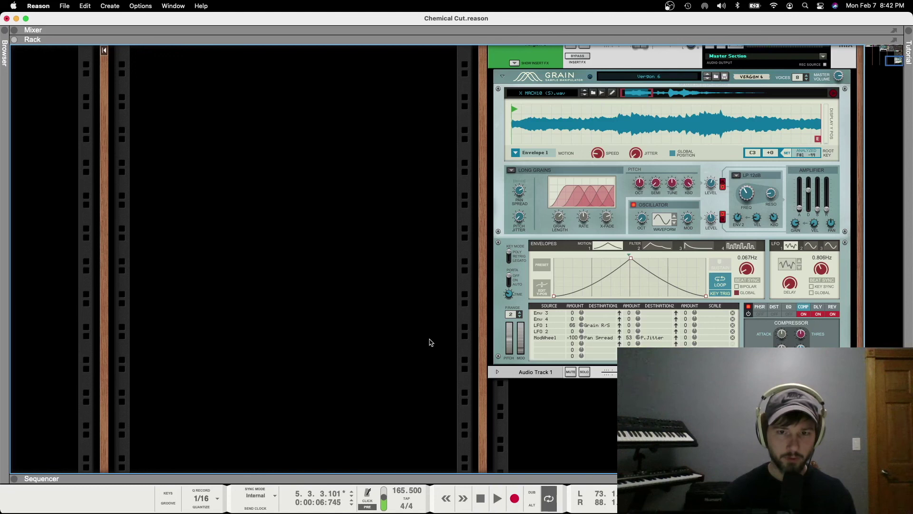
Look over the Mimic samplers, solo Mimic 1 alongside Vergon 6, and play its intro clip from around bar 2
scroll(432, 314, up, 10)
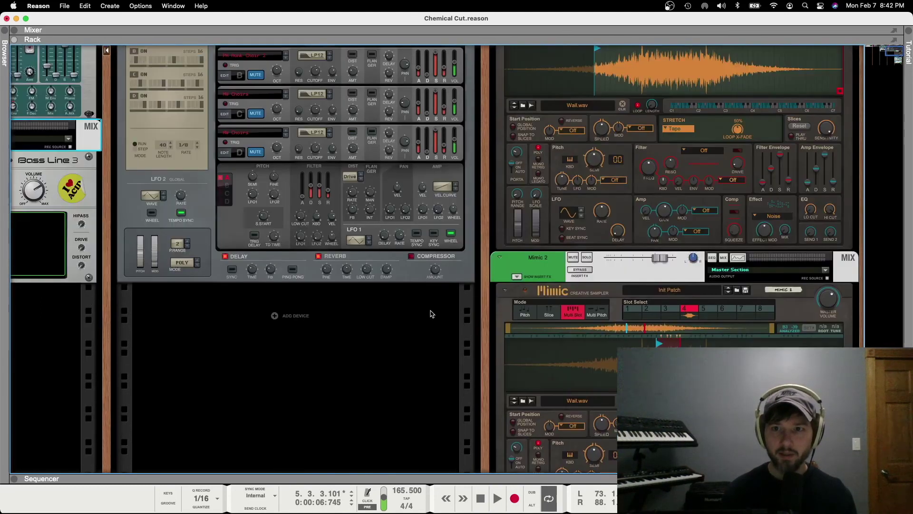
scroll(432, 314, up, 3)
click(686, 70)
key(F7)
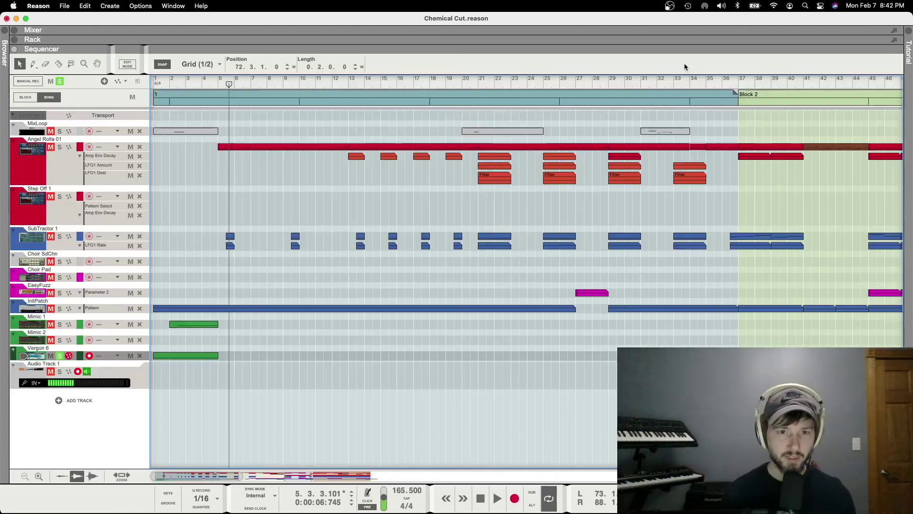
click(193, 324)
click(59, 324)
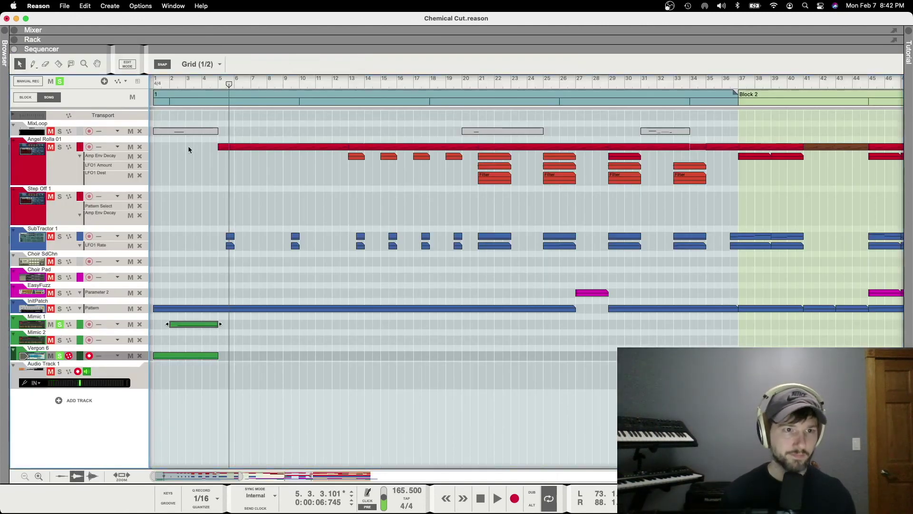
click(175, 88)
key(space)
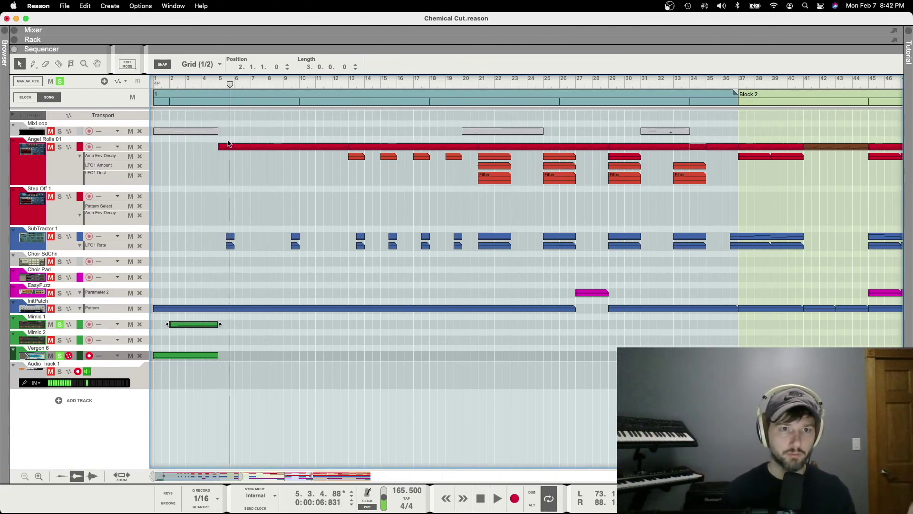
Clear all track solos and play the intro with the full mix
click(59, 82)
drag(178, 86, 67, 83)
key(space)
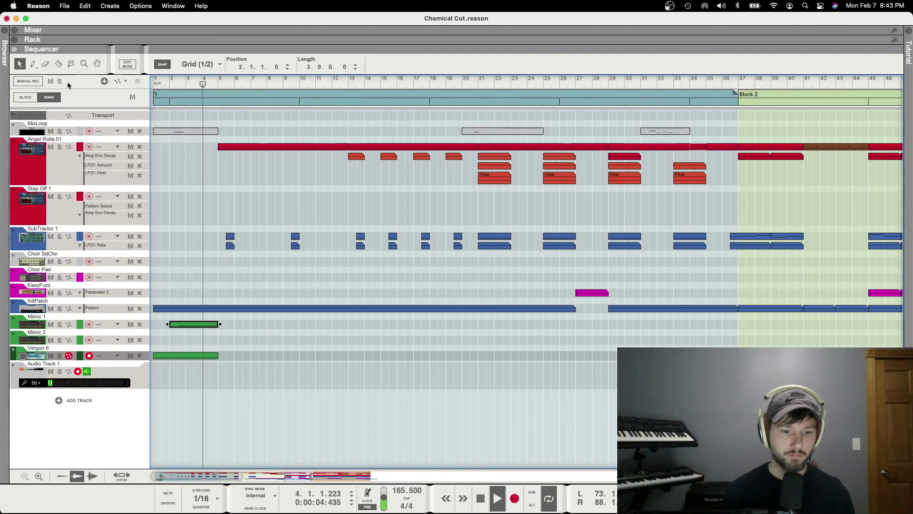
Show the mixer and unmute the TB-303 channel
key(F5)
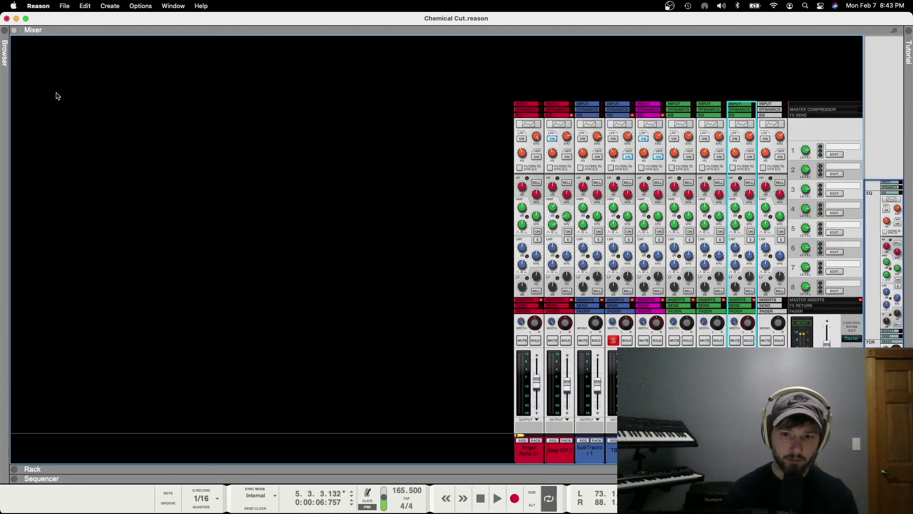
click(613, 339)
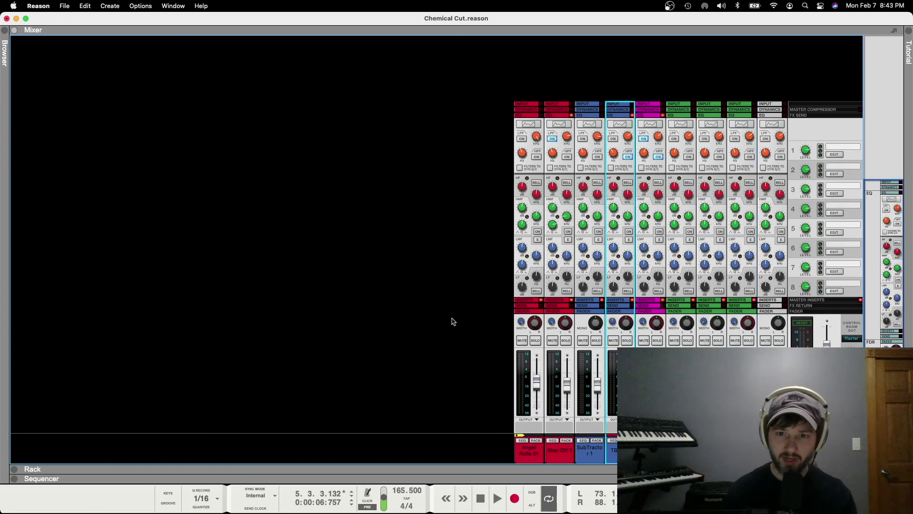